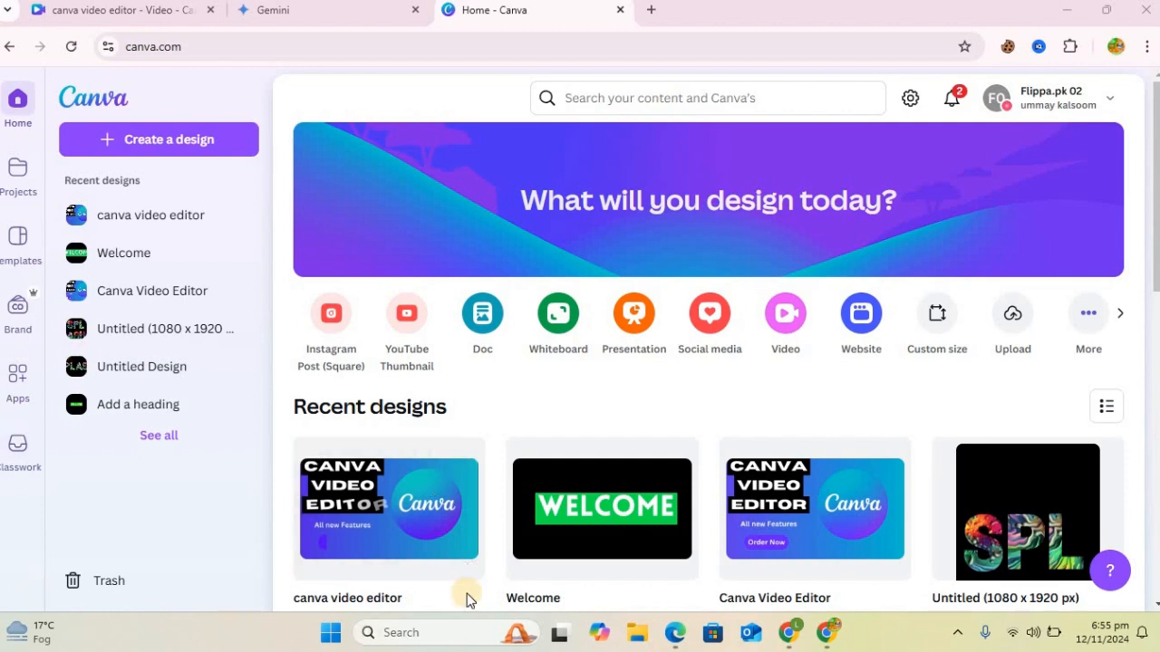
# Step: Create a blank Video (1080p) design and fill its page background with black
pyautogui.click(794, 337)
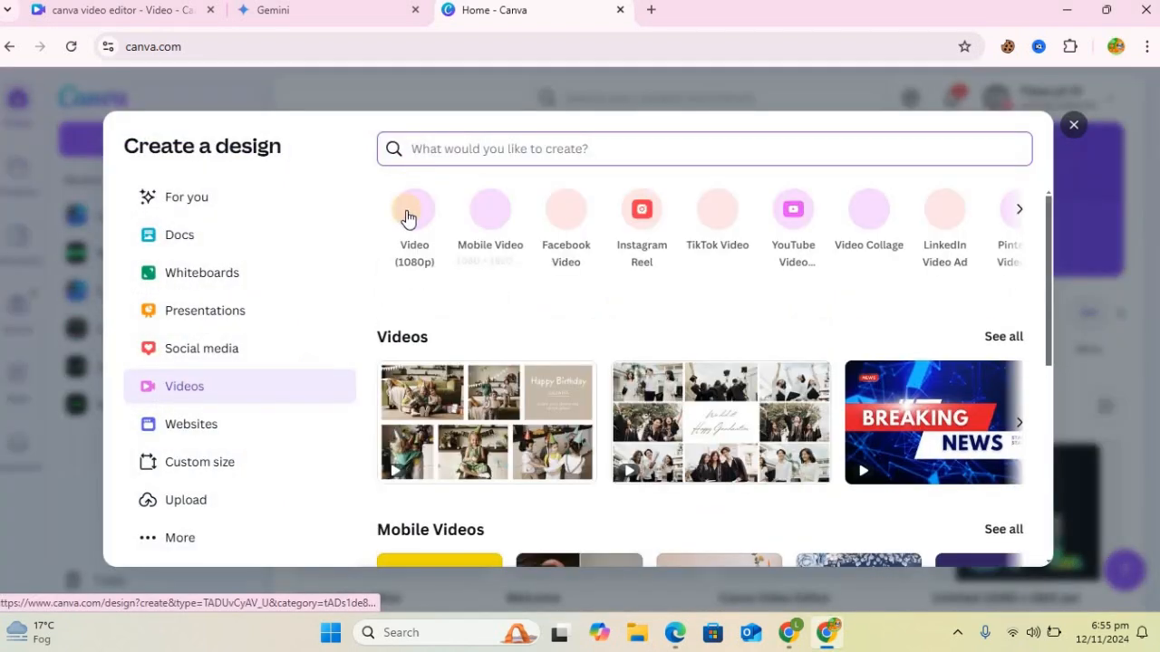
pyautogui.click(406, 210)
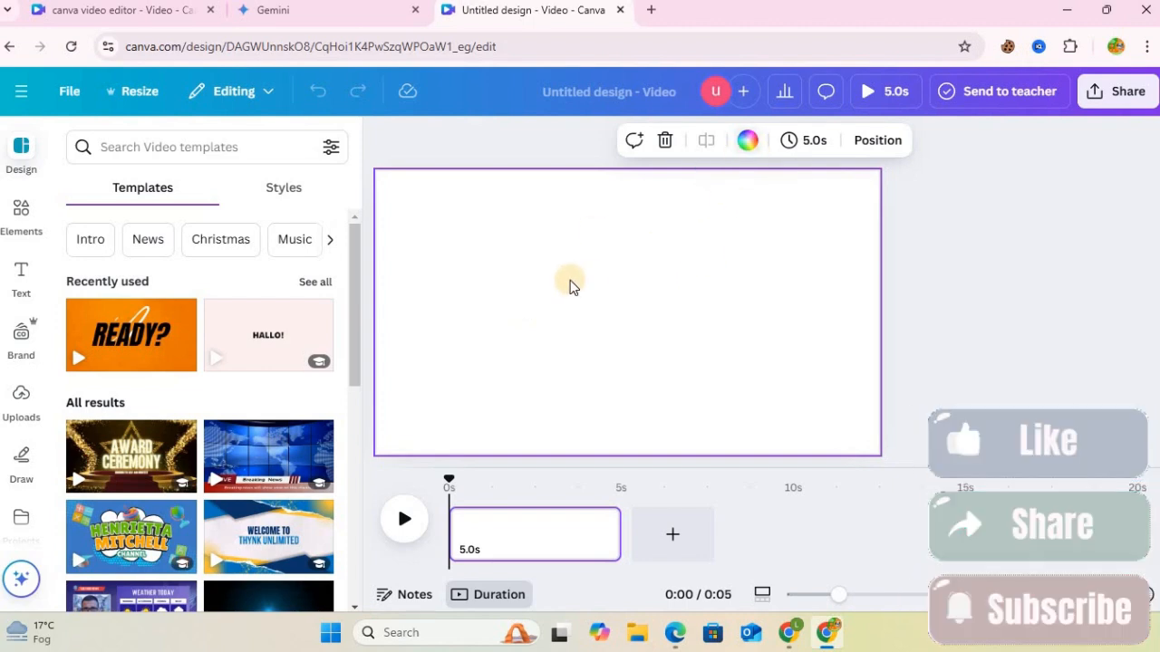
pyautogui.click(752, 143)
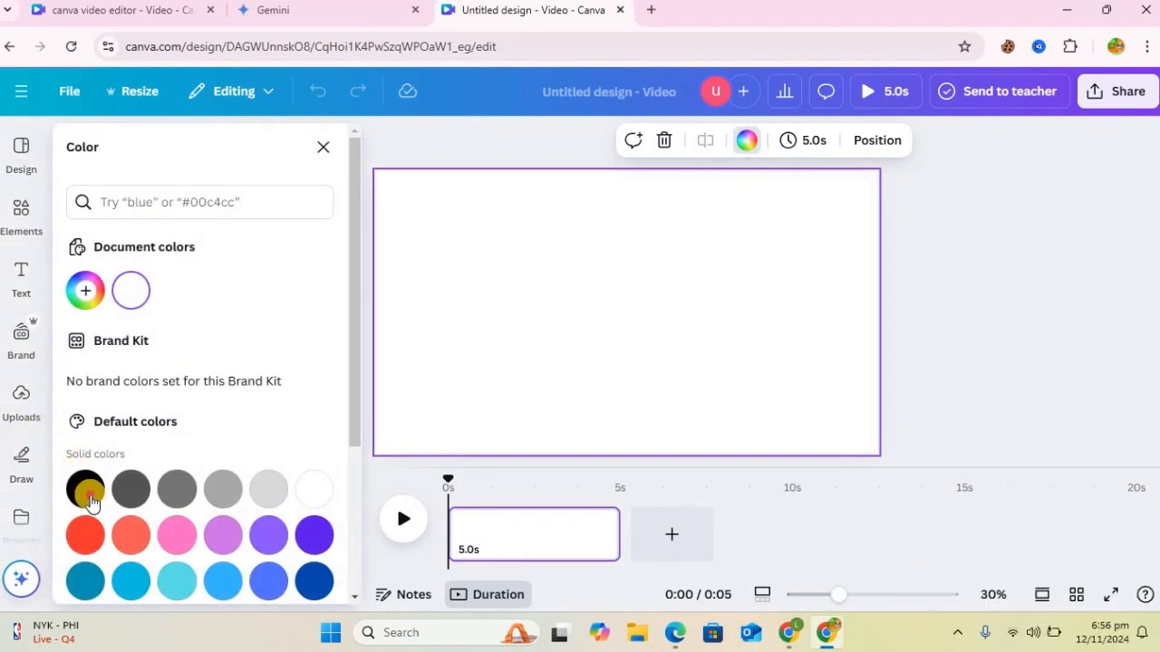
pyautogui.click(88, 494)
# Step: Add a heading text to the page and make it read "WELCOME"
pyautogui.click(19, 270)
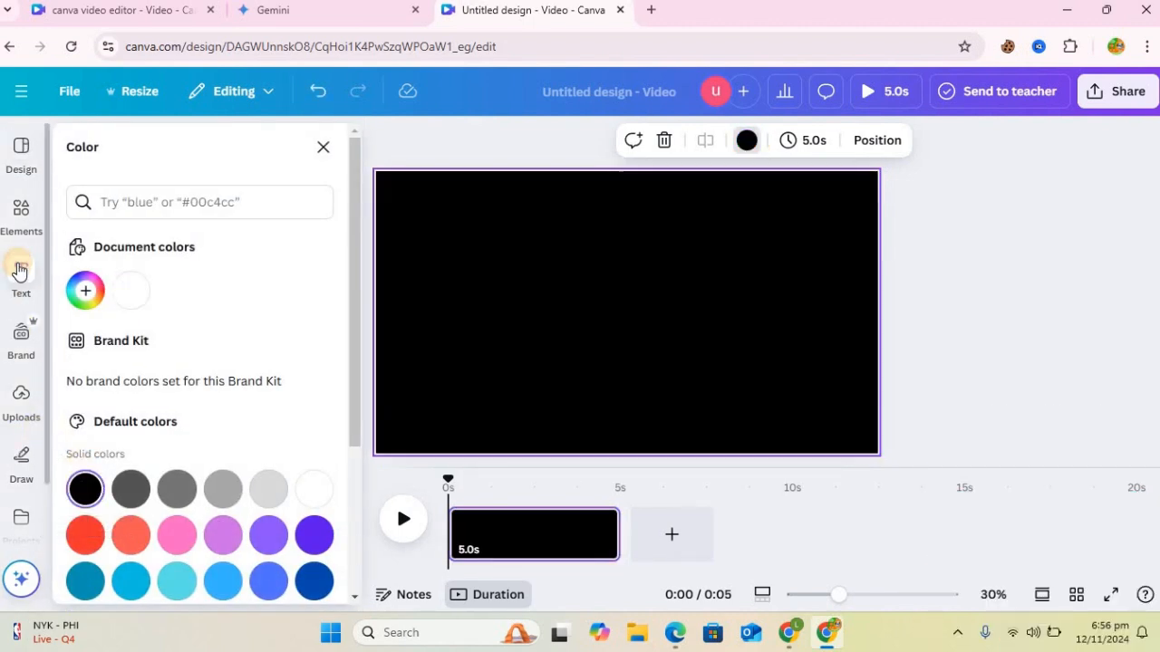
pyautogui.moveTo(506, 360); pyautogui.dragTo(584, 376)
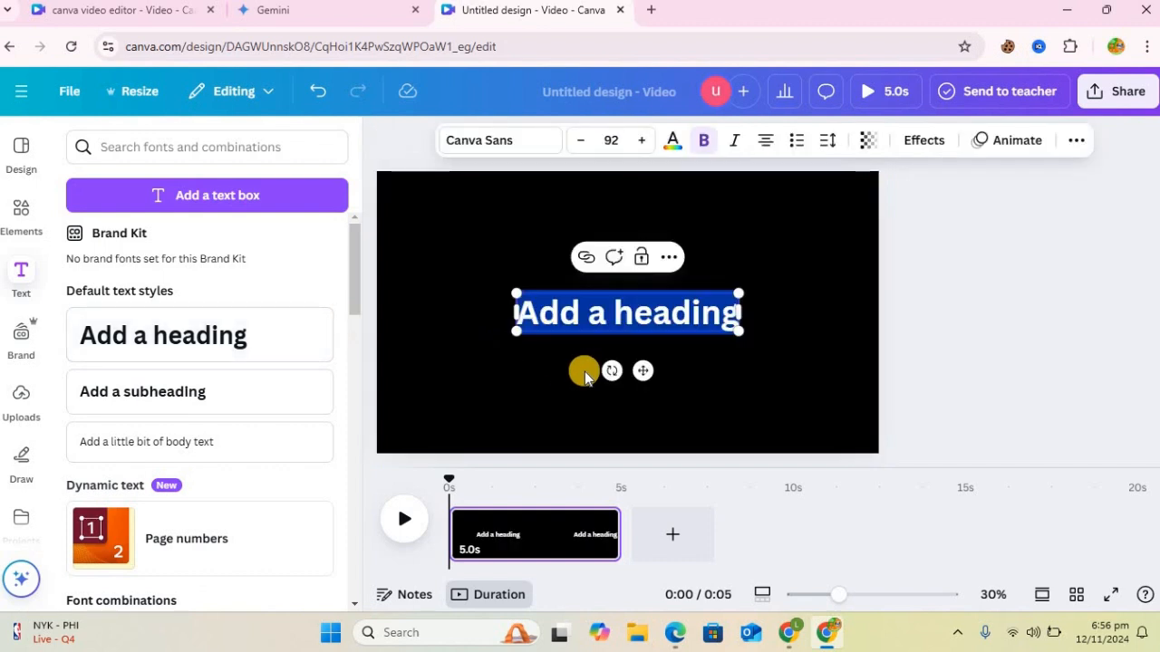
pyautogui.write('WELCOME')
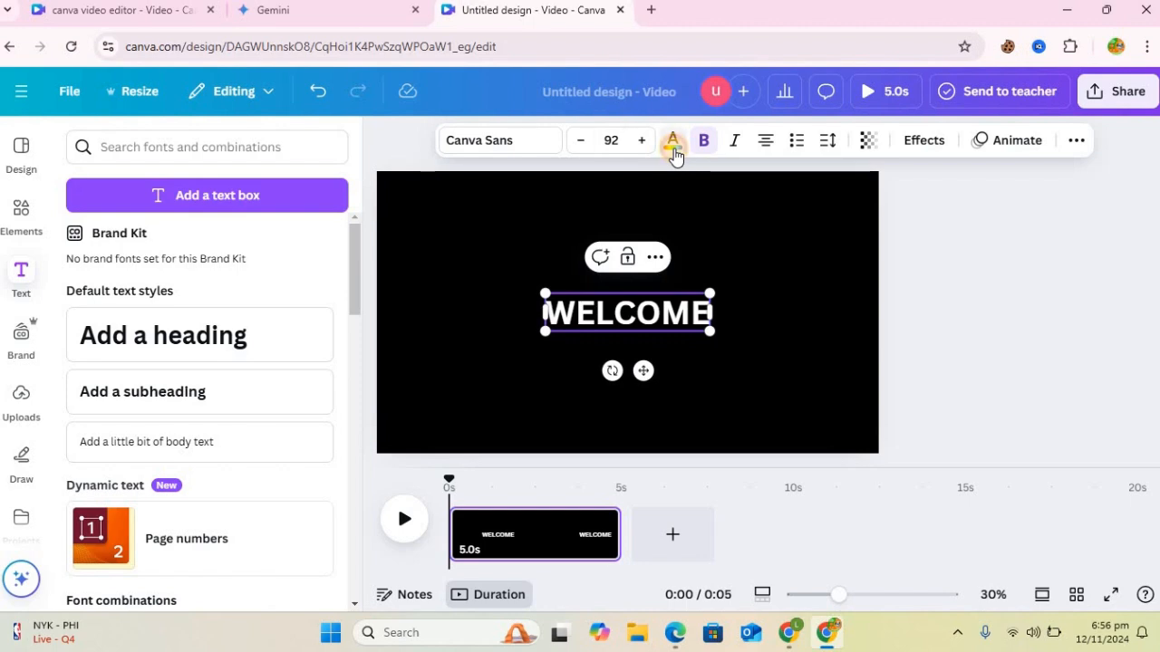
# Step: Enlarge the WELCOME heading to font size 215 and centre it on the page
pyautogui.click(672, 145)
pyautogui.click(549, 288)
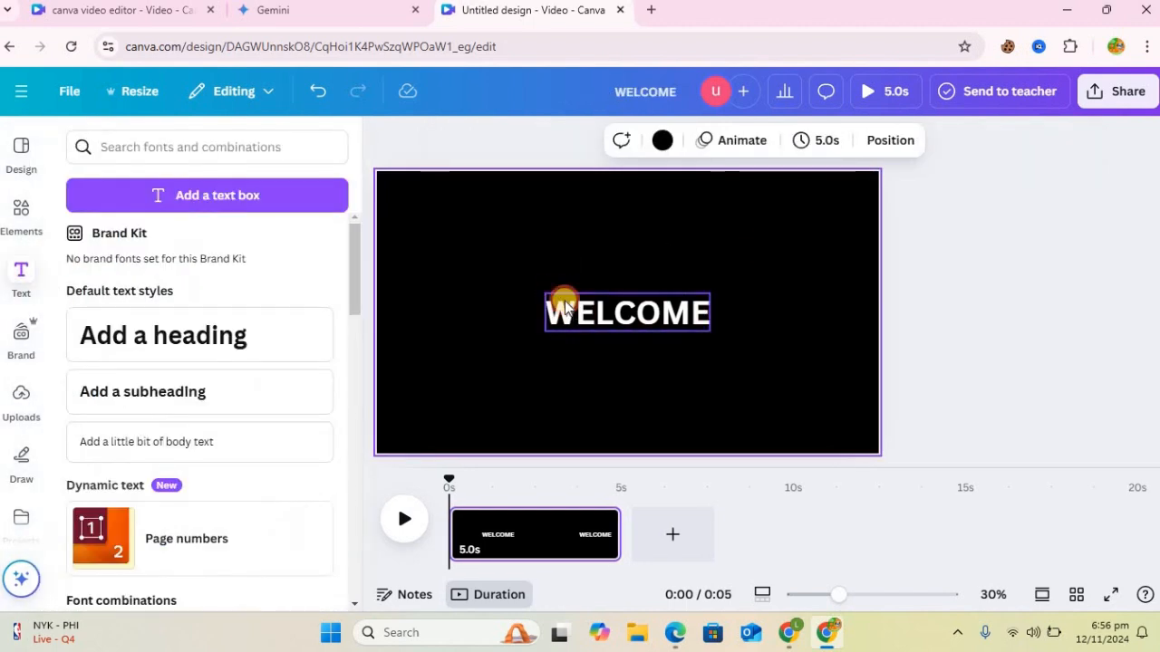
pyautogui.click(547, 294)
pyautogui.moveTo(544, 292); pyautogui.dragTo(424, 265)
pyautogui.moveTo(707, 332); pyautogui.dragTo(797, 410)
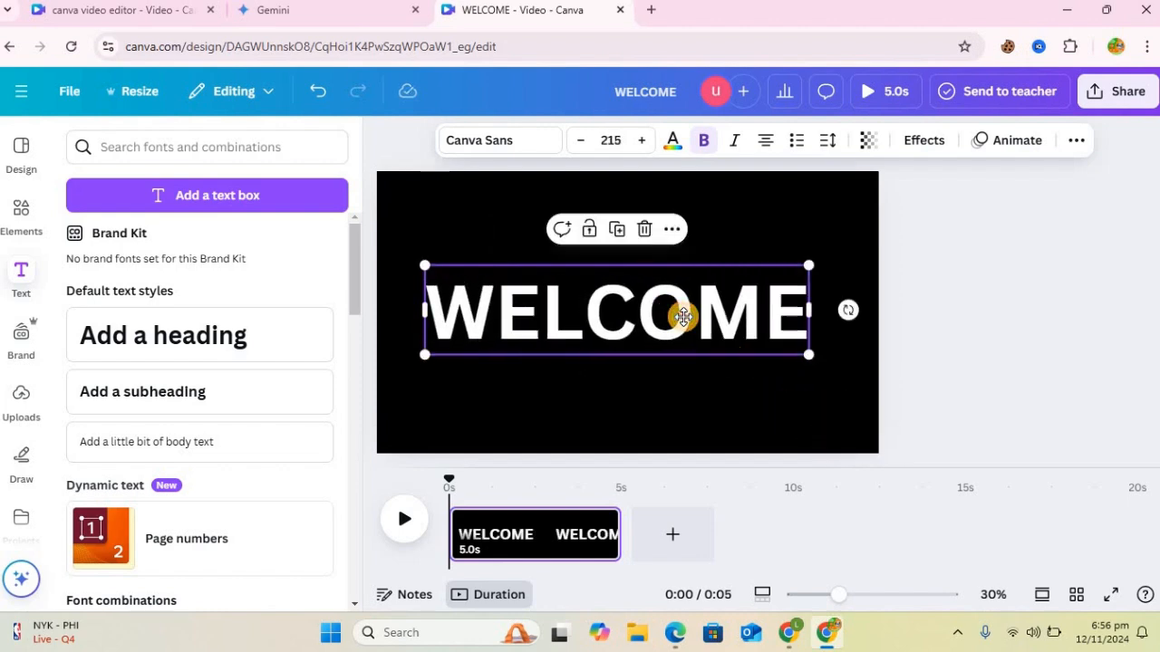
pyautogui.moveTo(683, 316); pyautogui.dragTo(693, 318)
# Step: Set the WELCOME text colour to a custom bright green, #0AEF36
pyautogui.click(673, 142)
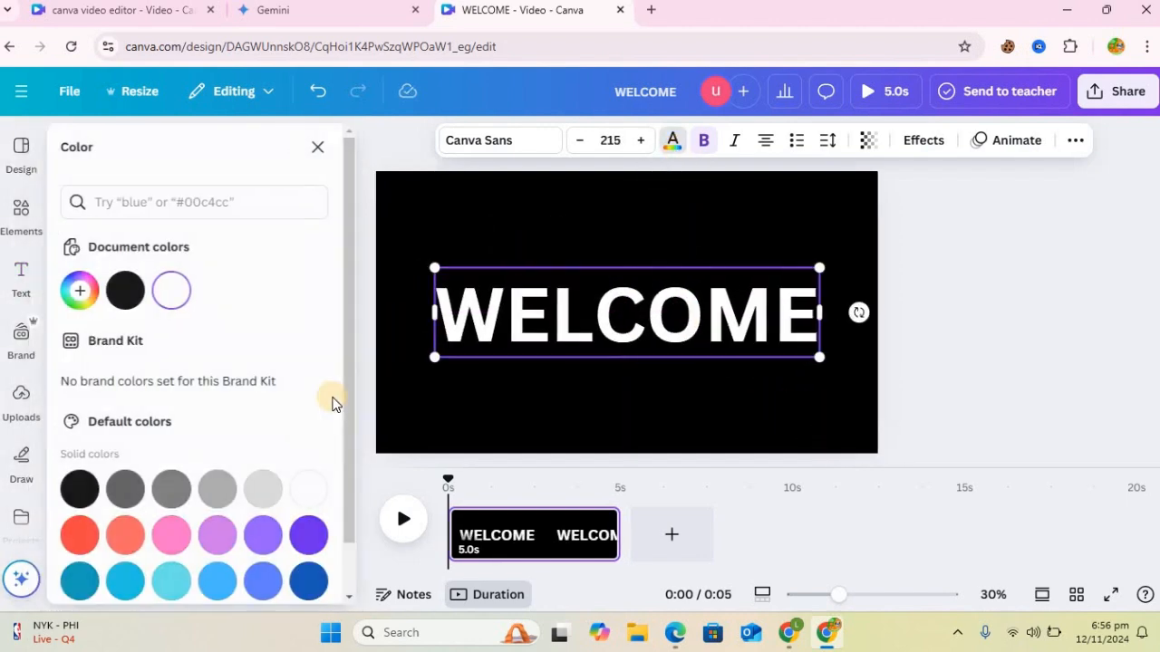
pyautogui.click(85, 290)
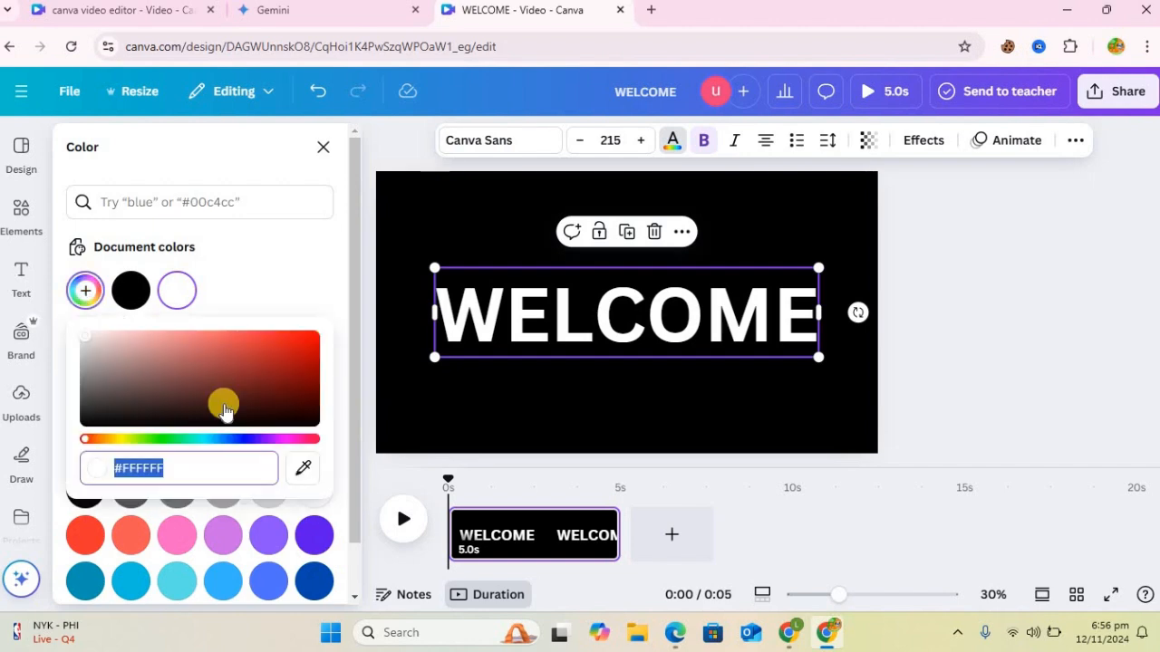
pyautogui.click(168, 439)
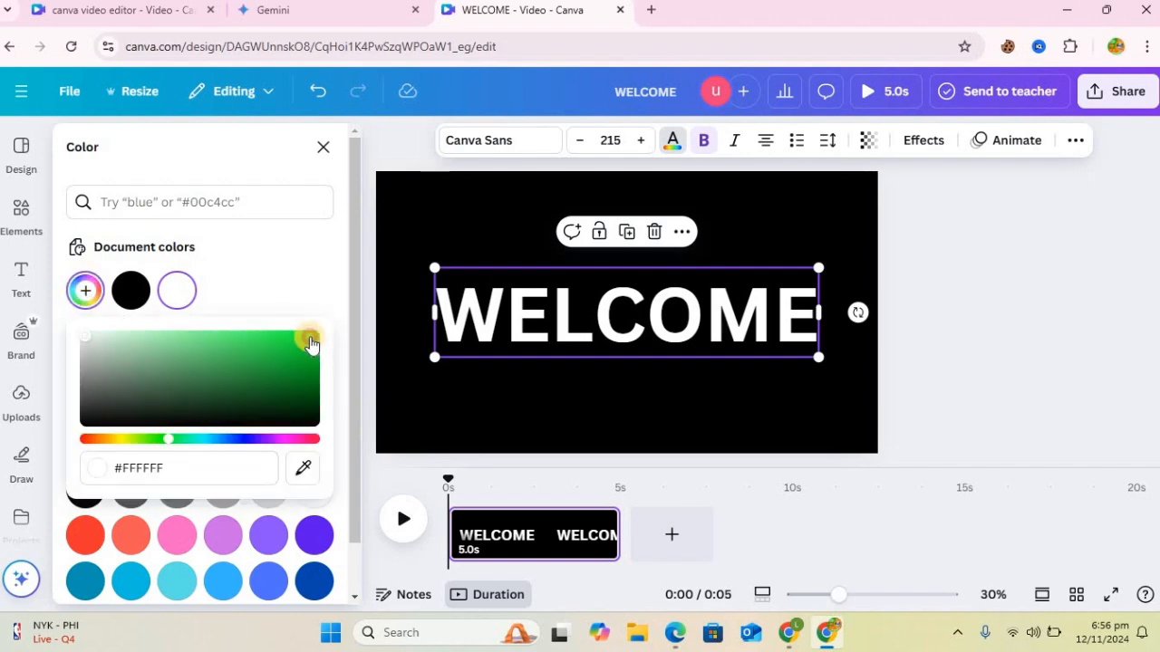
pyautogui.click(310, 341)
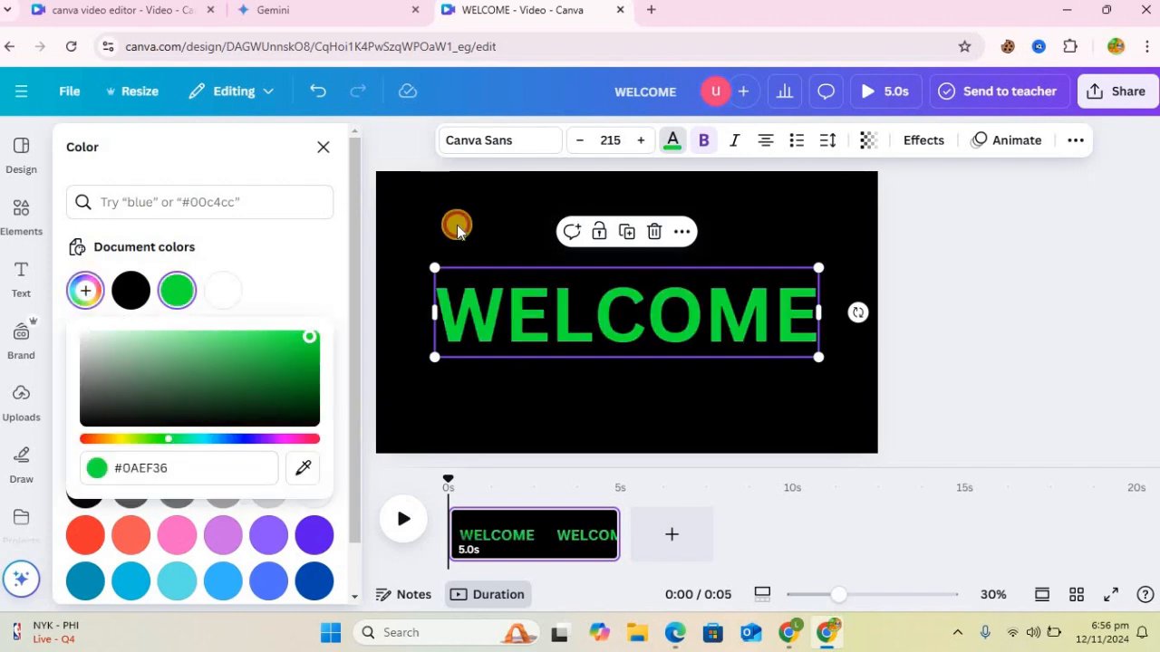
pyautogui.click(604, 263)
# Step: Duplicate the green WELCOME text and align the copy exactly over the original
pyautogui.click(665, 349)
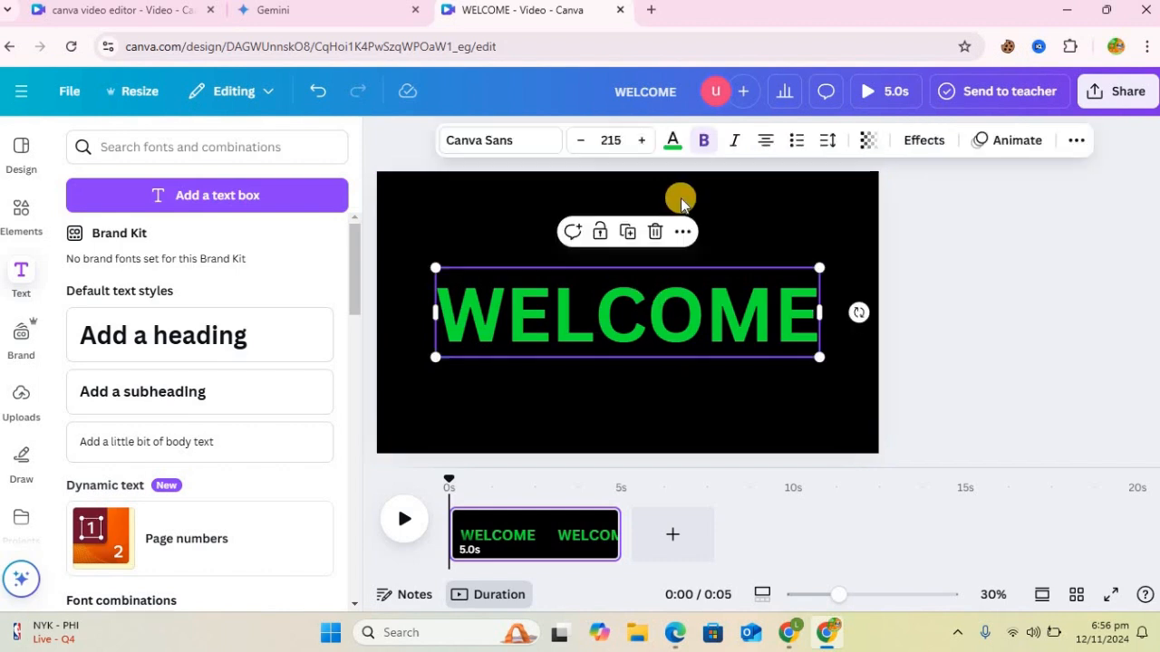
pyautogui.click(632, 236)
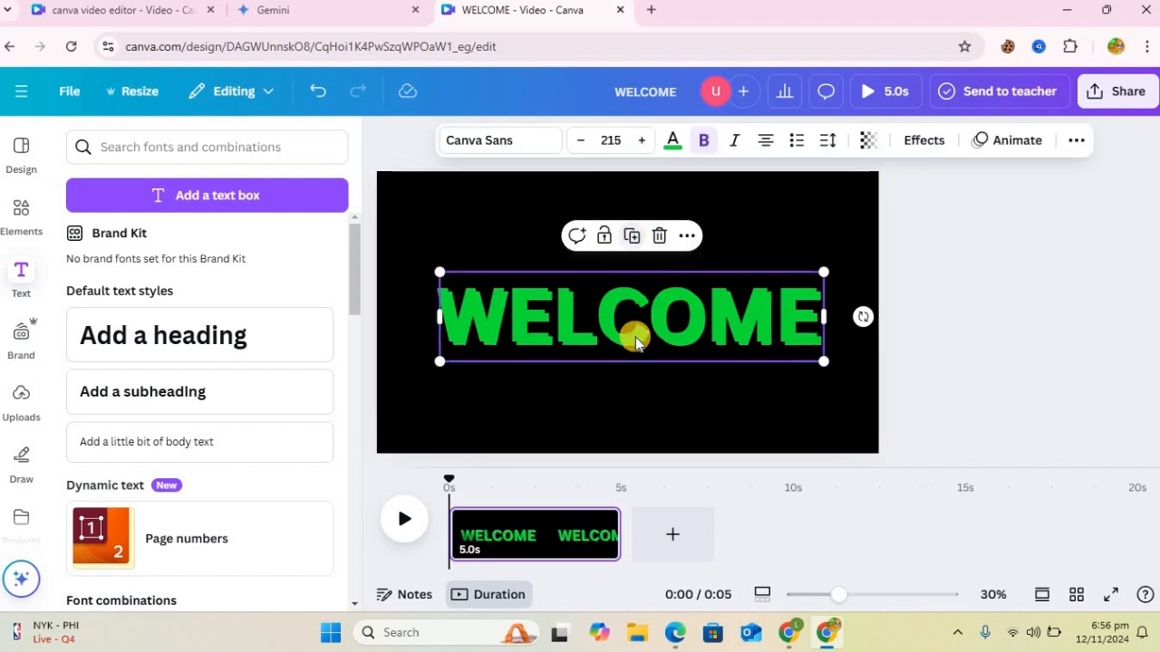
pyautogui.moveTo(626, 338); pyautogui.dragTo(671, 385)
pyautogui.click(666, 381)
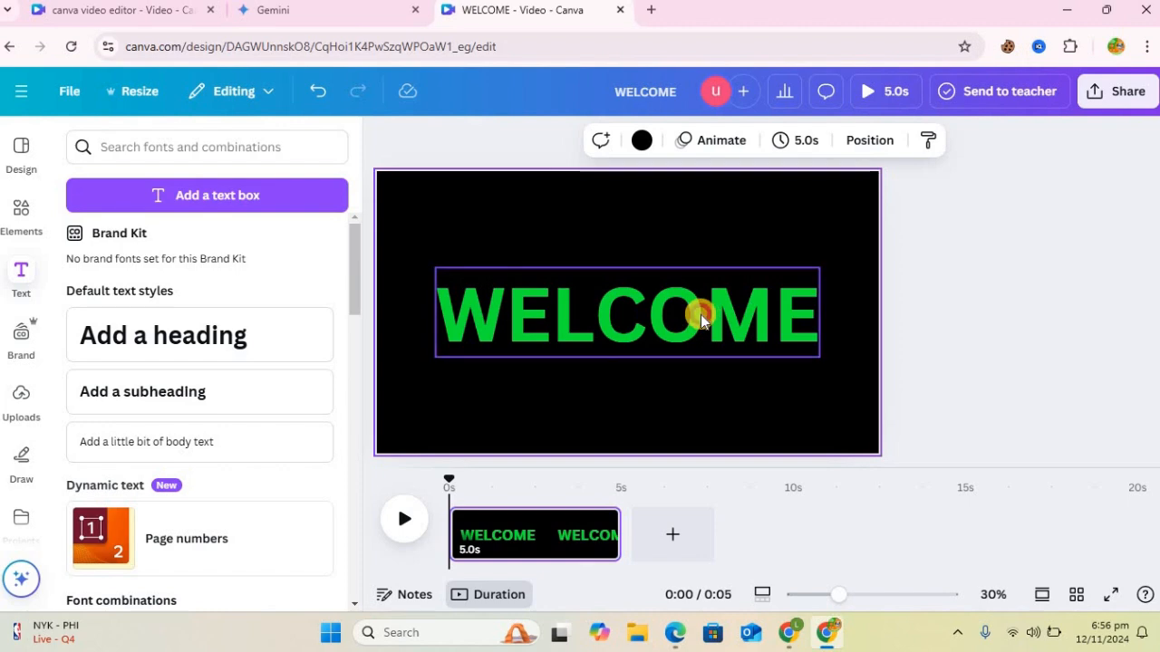
# Step: Apply the Background effect to the upper WELCOME copy with roundness 0 and spread 4
pyautogui.click(699, 313)
pyautogui.click(923, 142)
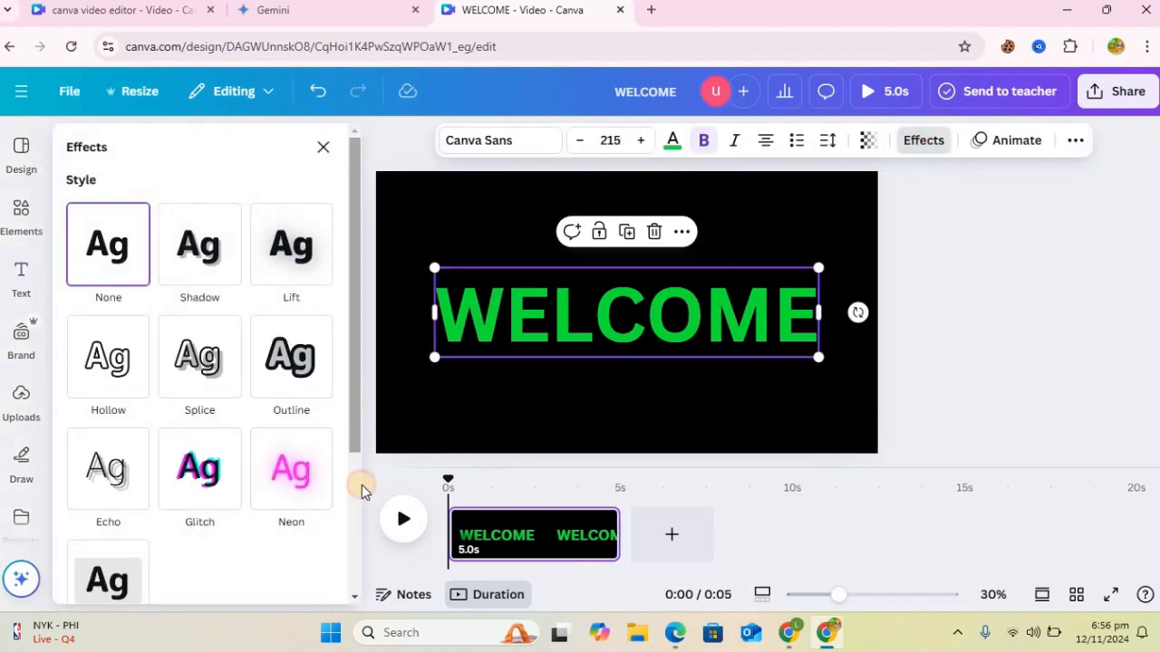
pyautogui.scroll(-2, 137, 445)
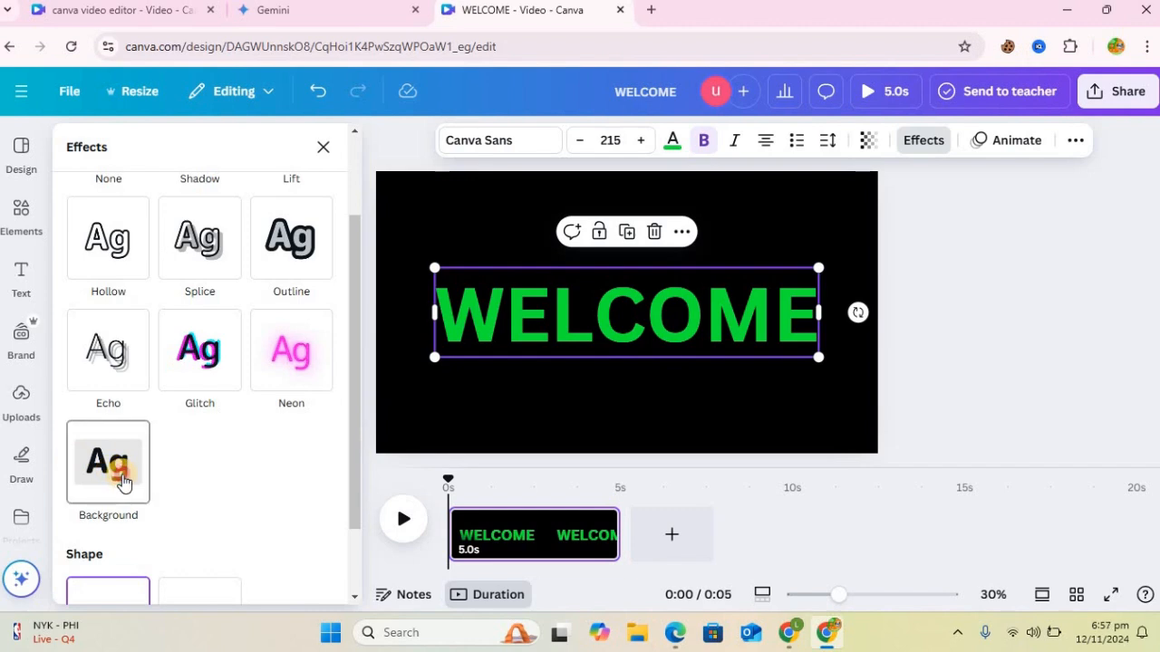
pyautogui.click(123, 481)
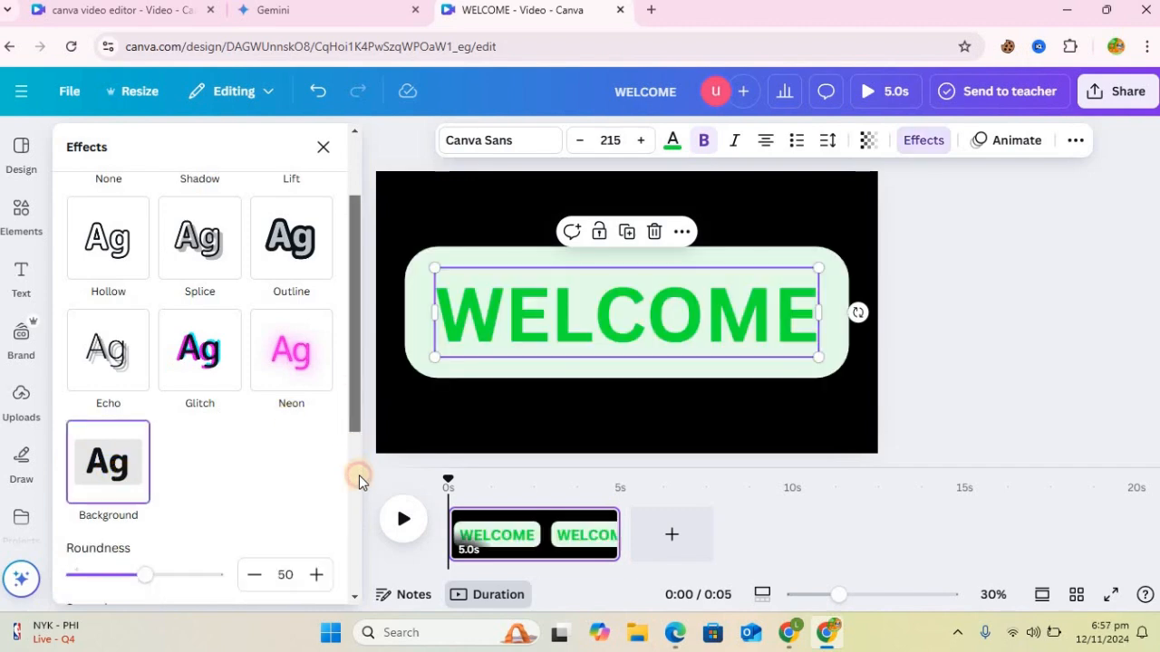
pyautogui.scroll(-3, 199, 430)
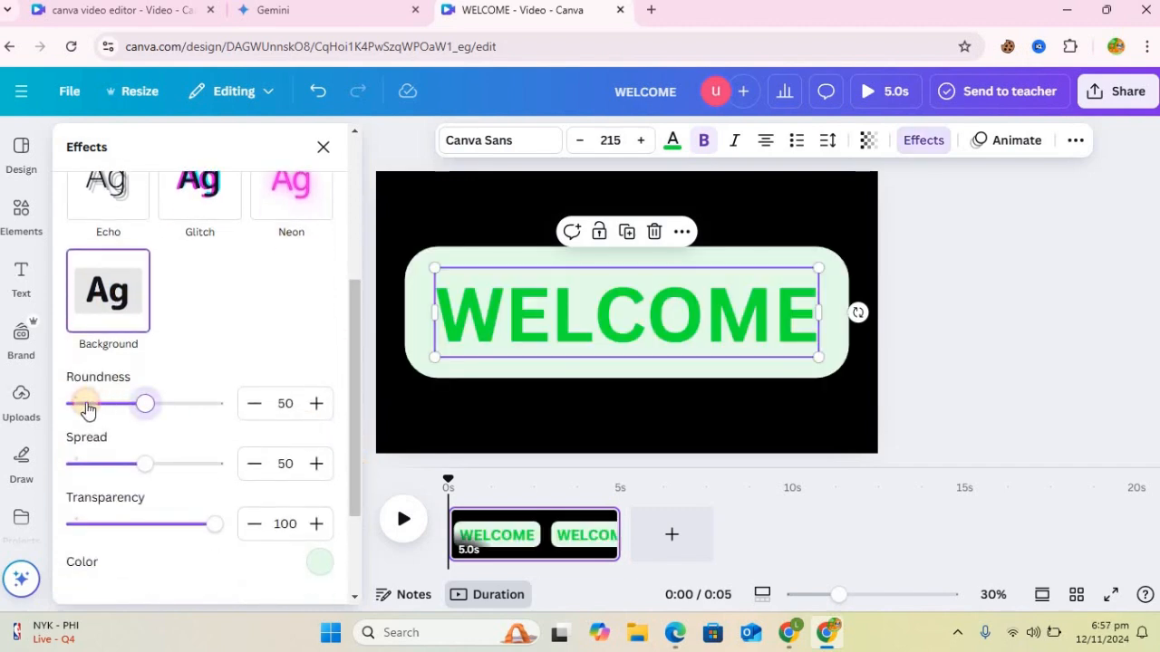
pyautogui.click(70, 404)
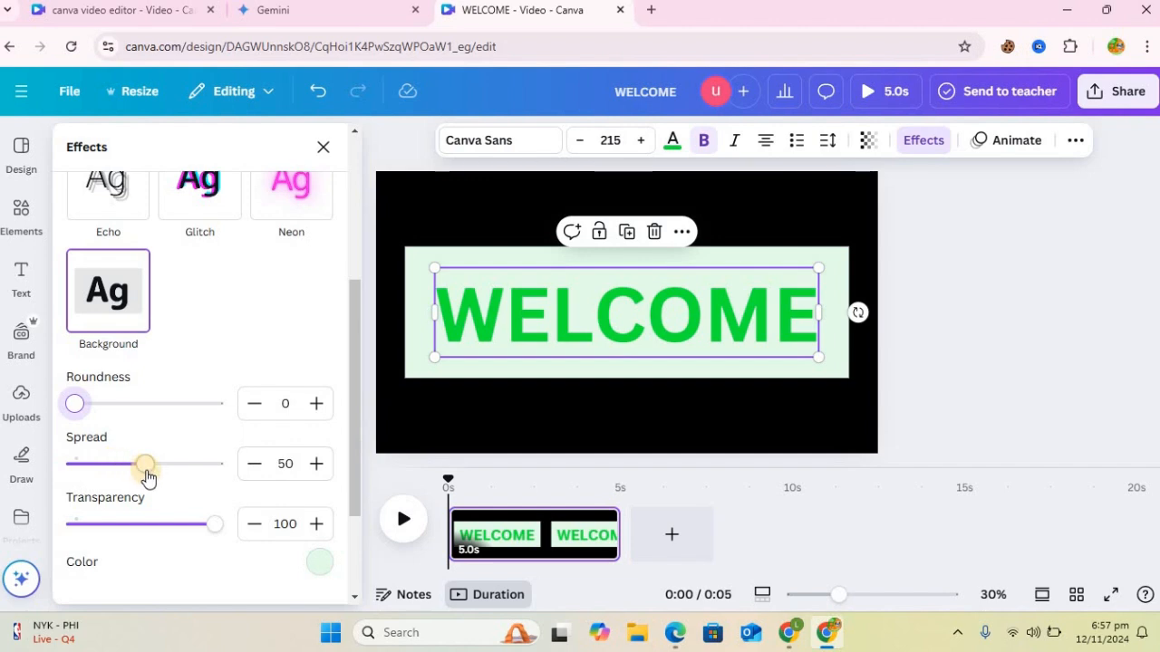
pyautogui.moveTo(142, 478); pyautogui.dragTo(79, 469)
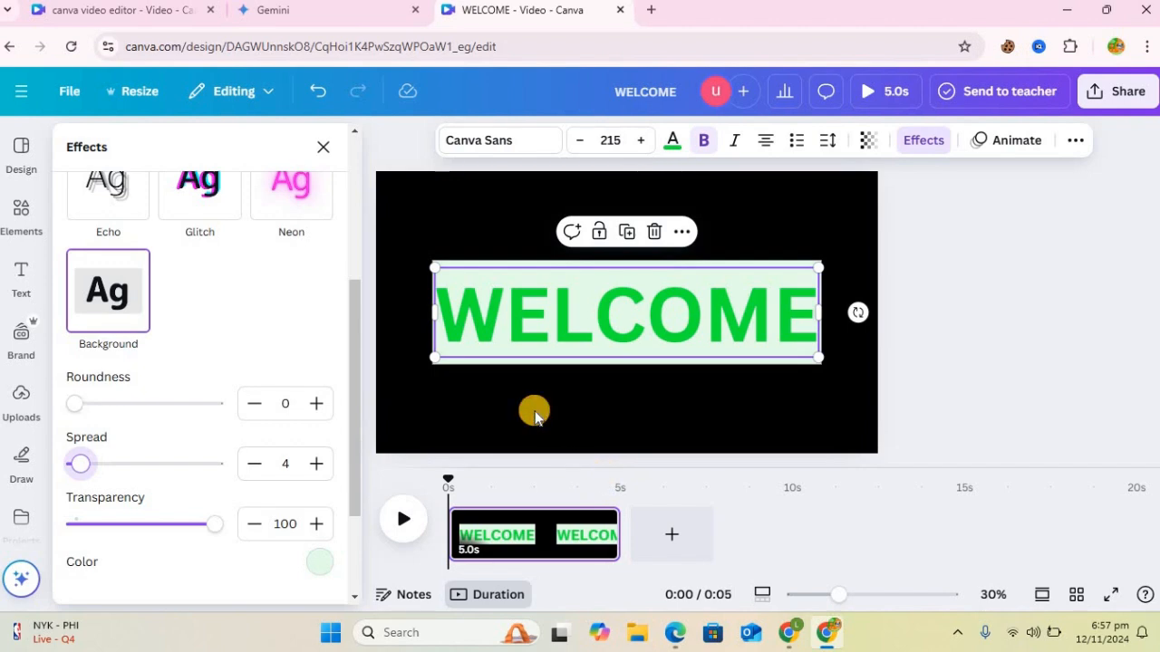
pyautogui.click(535, 415)
# Step: Change the WELCOME copy's background effect colour to the green already used in the document
pyautogui.click(531, 266)
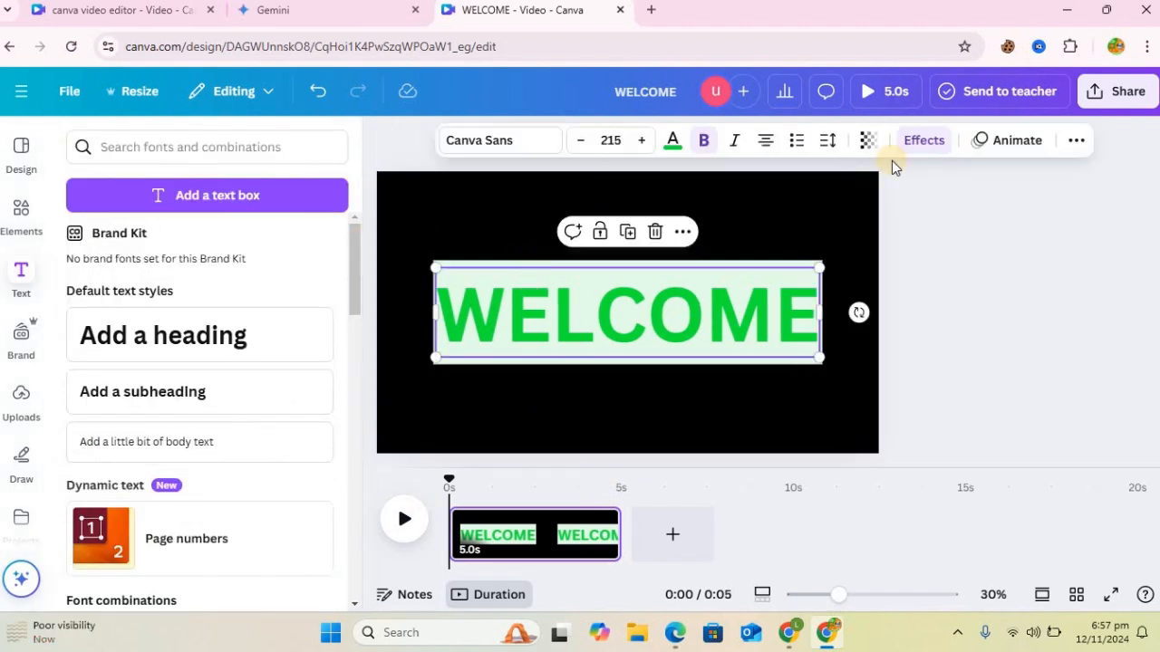
pyautogui.click(924, 142)
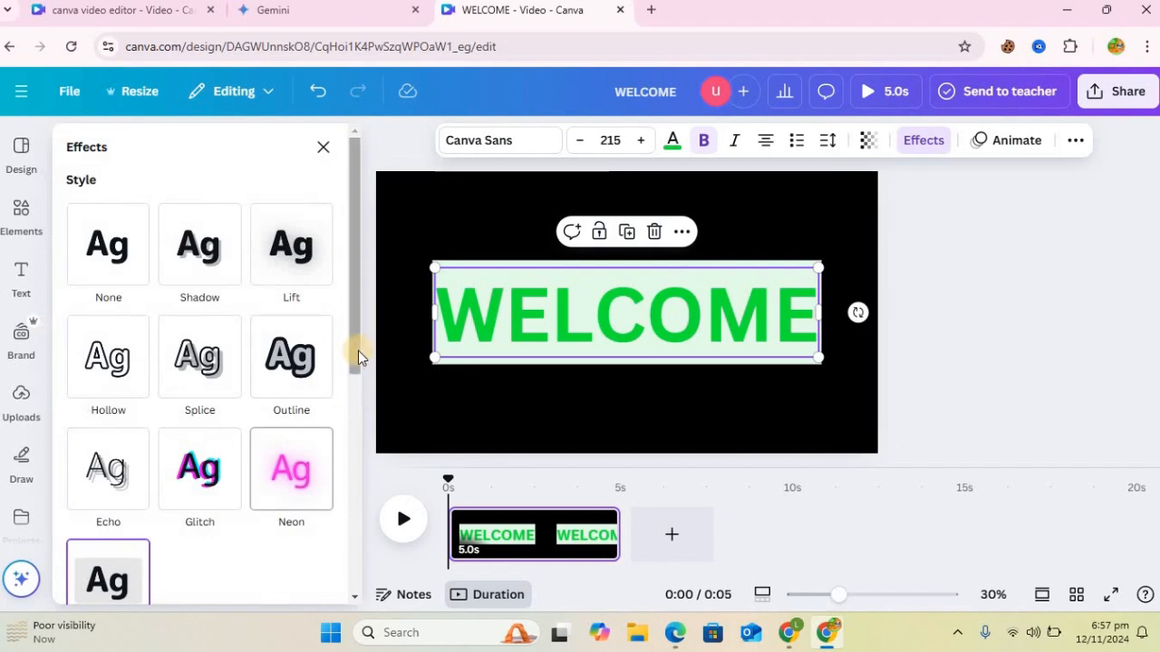
pyautogui.moveTo(357, 356); pyautogui.dragTo(370, 518)
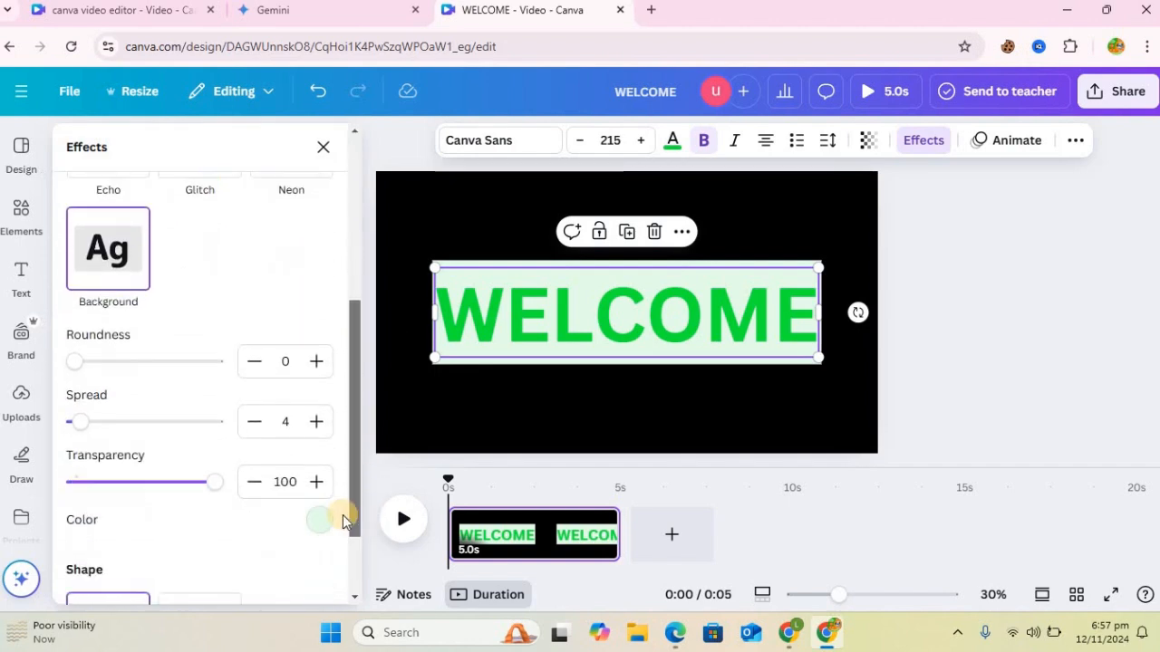
pyautogui.click(319, 501)
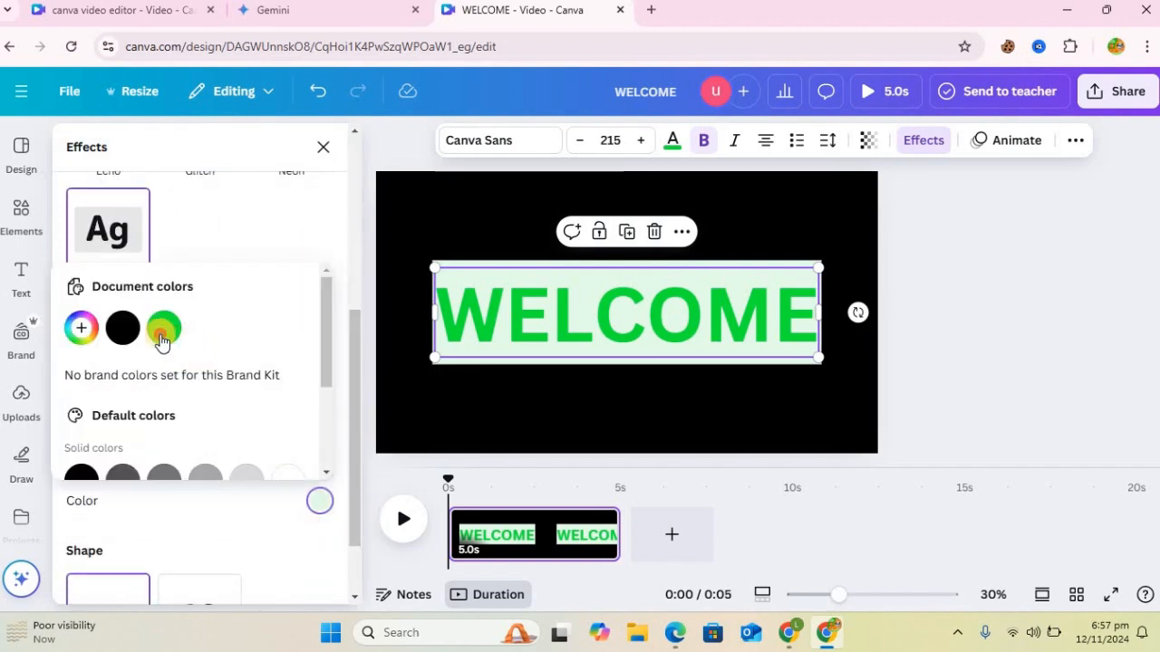
pyautogui.click(163, 331)
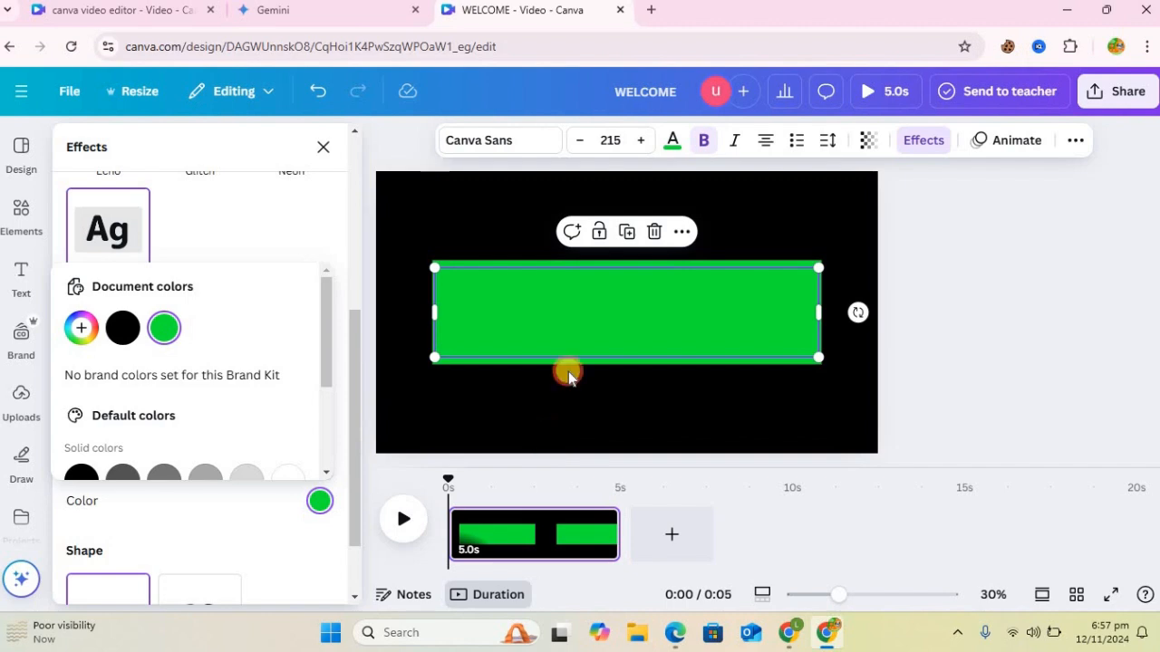
pyautogui.click(569, 374)
# Step: Set the text colour of the WELCOME copy with the green background to white
pyautogui.click(609, 296)
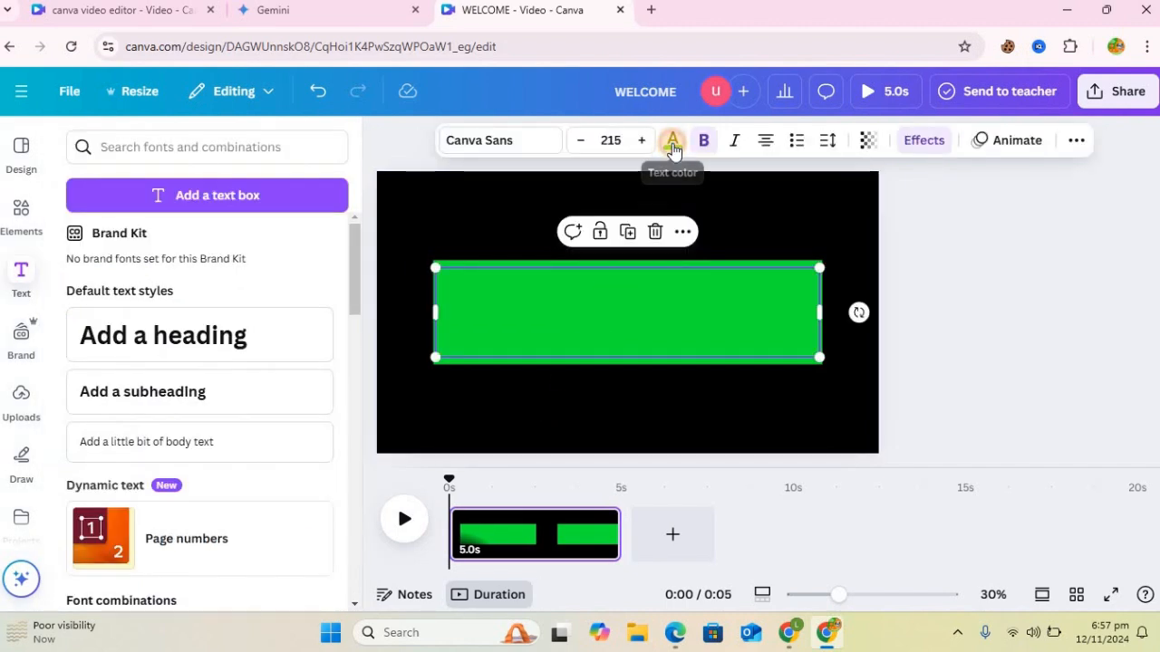
pyautogui.click(672, 148)
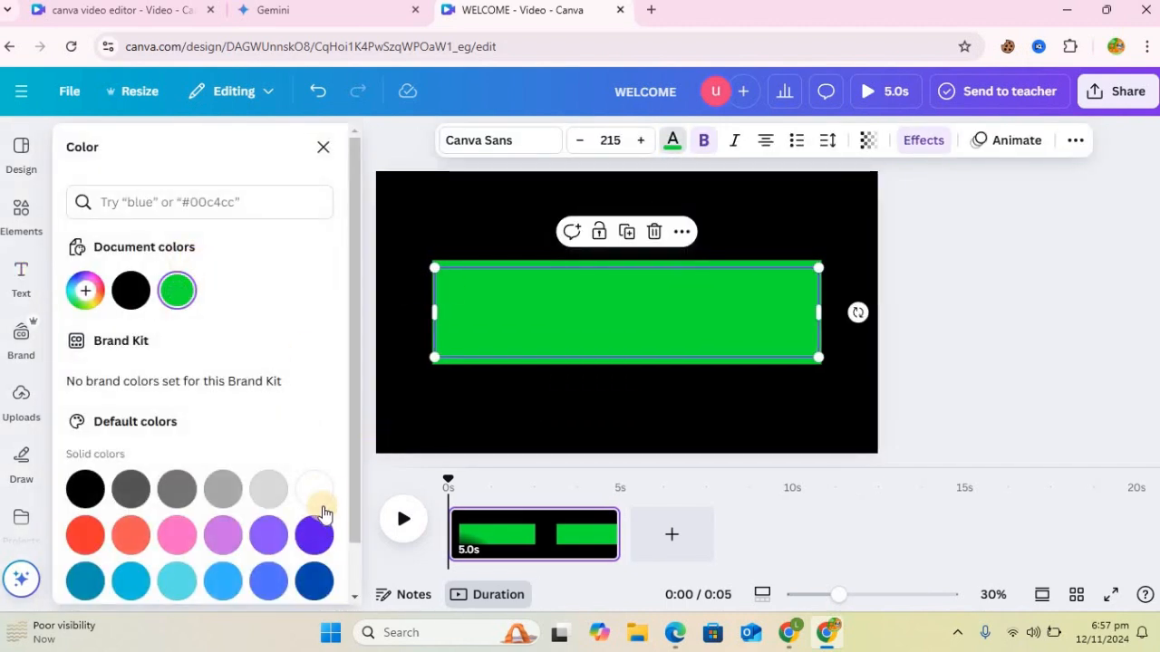
pyautogui.click(321, 497)
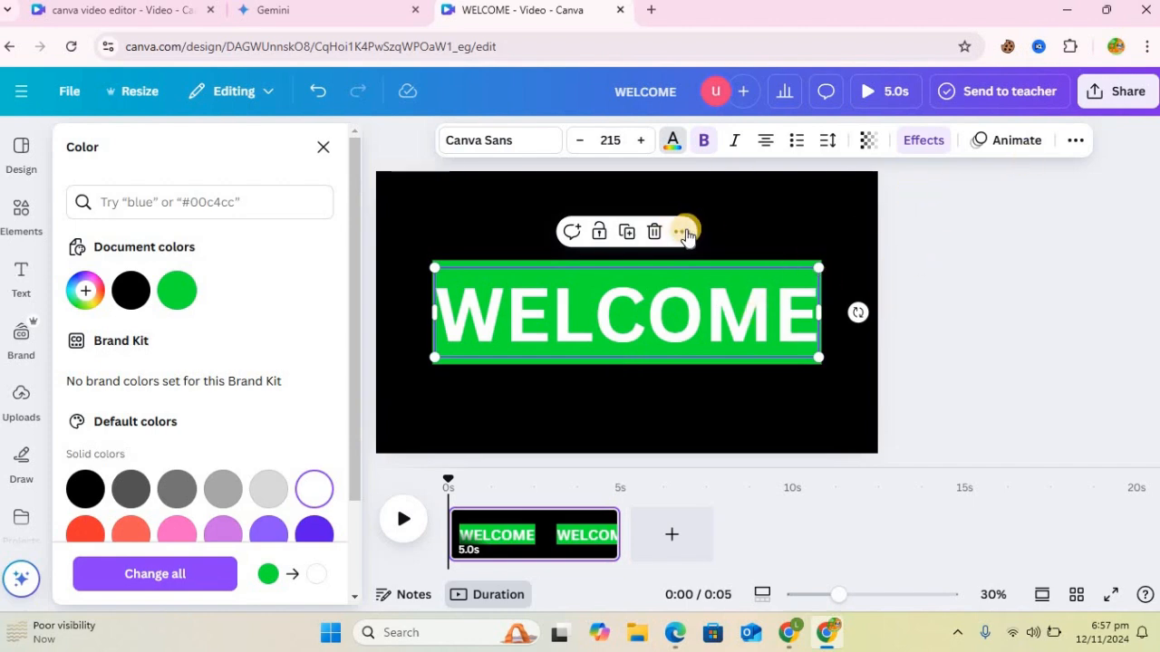
# Step: Show the page's layer list to check the stacking of the two WELCOME texts
pyautogui.click(683, 233)
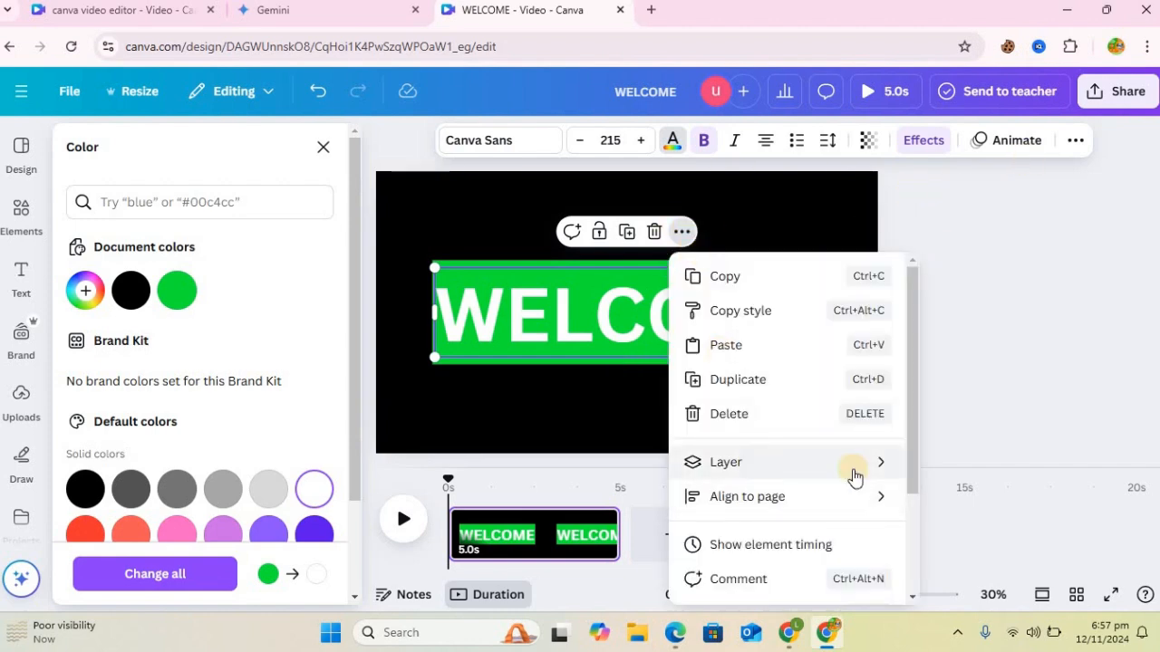
pyautogui.moveTo(855, 467)
pyautogui.click(996, 572)
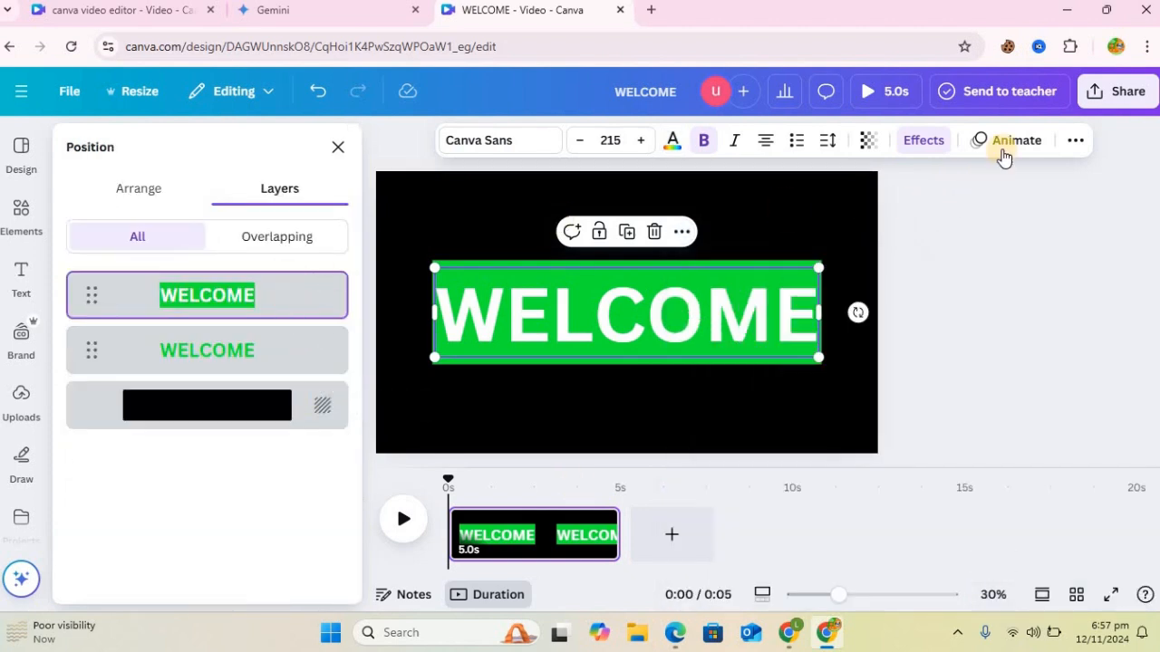
# Step: Apply the Wipe animation to the white WELCOME copy, with the wipe direction toward the right
pyautogui.click(1004, 145)
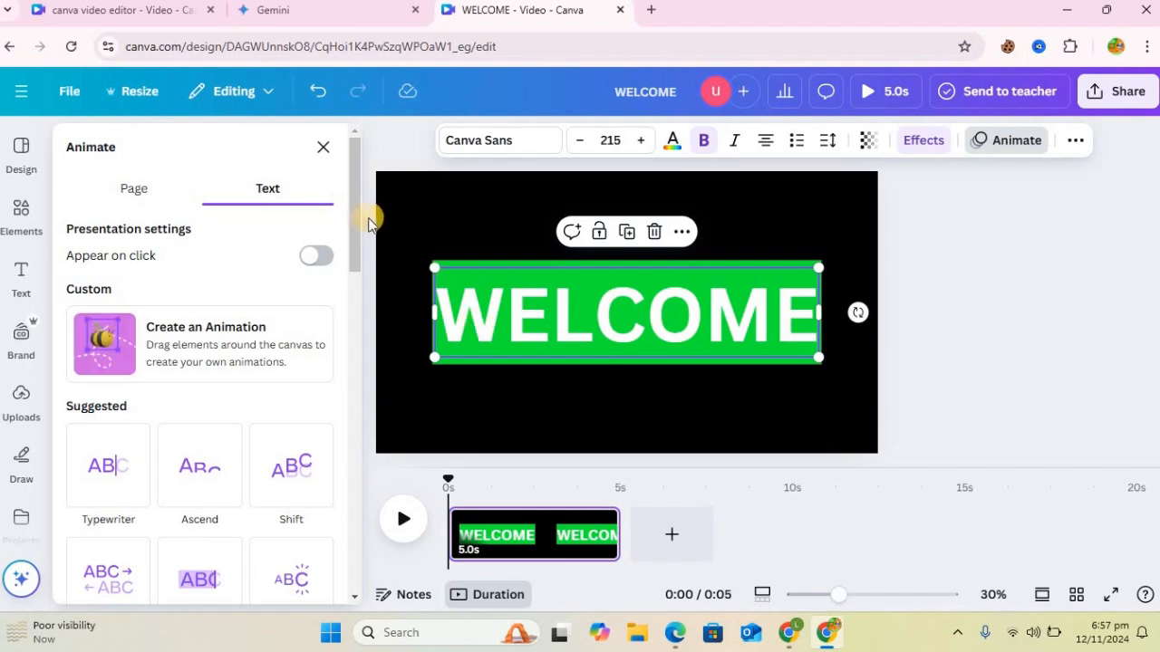
pyautogui.moveTo(344, 327); pyautogui.dragTo(352, 442)
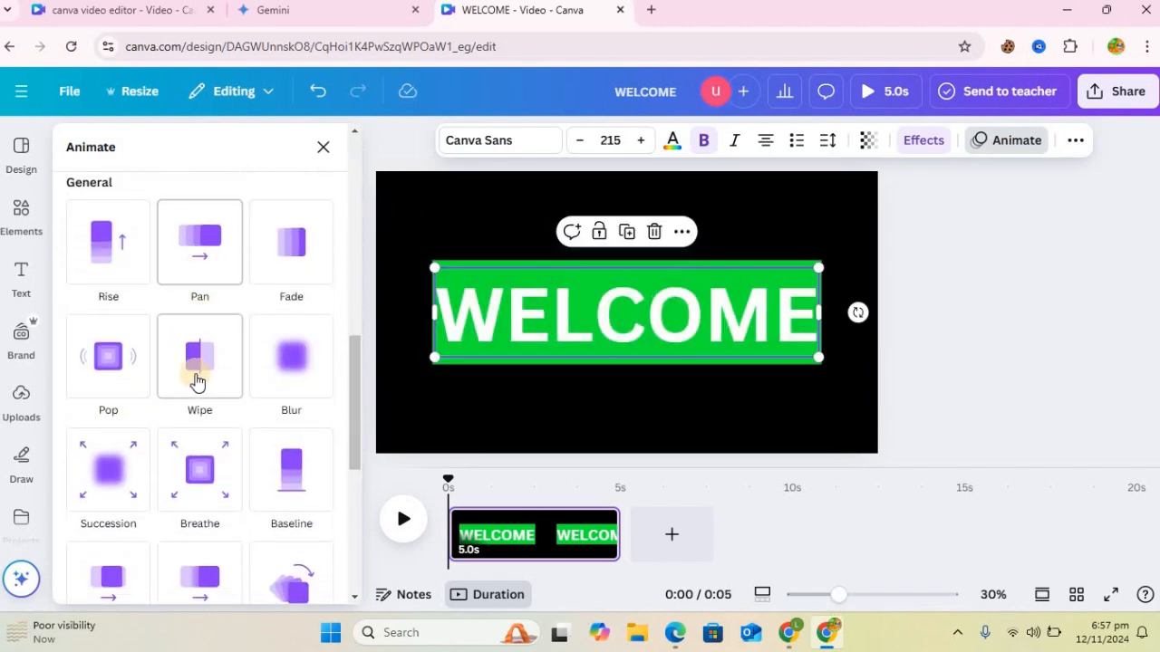
pyautogui.click(199, 371)
pyautogui.moveTo(357, 393); pyautogui.dragTo(357, 435)
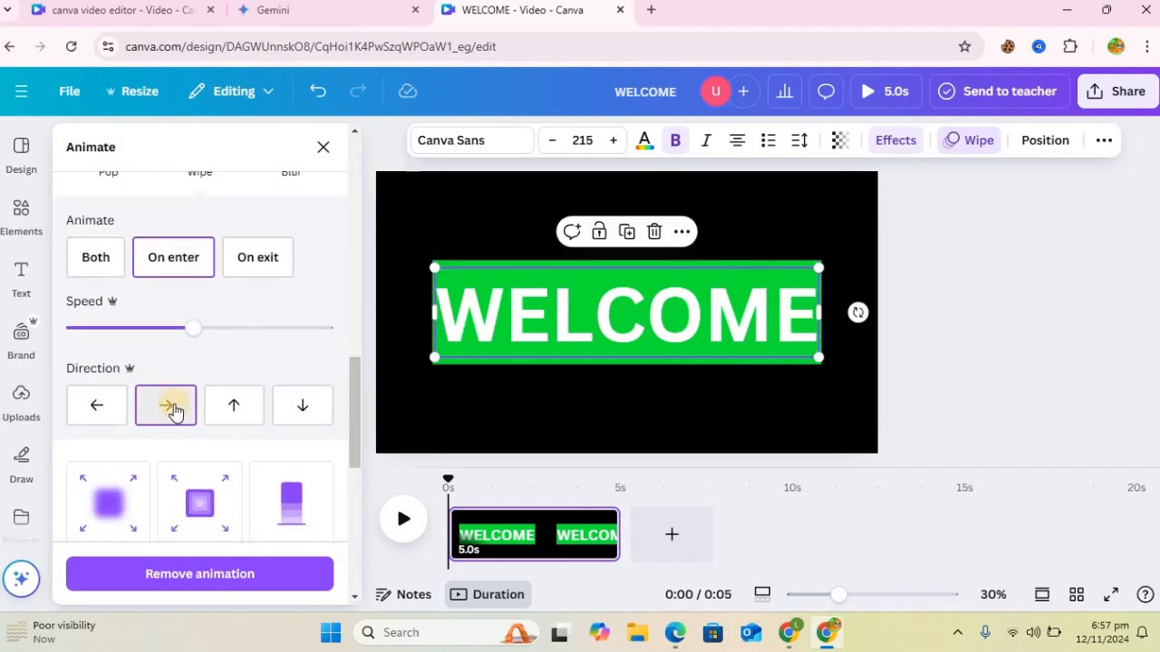
pyautogui.click(168, 408)
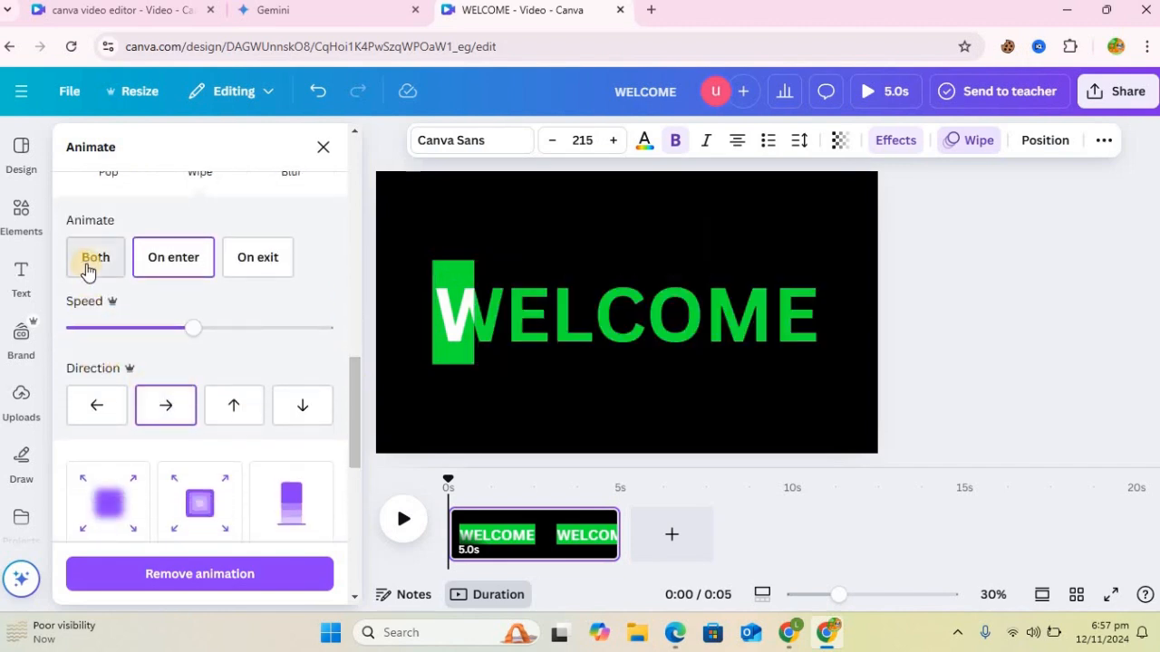
# Step: Make the white WELCOME copy's Wipe play on both enter and exit at a slower speed, with the exit animation reversed
pyautogui.click(87, 263)
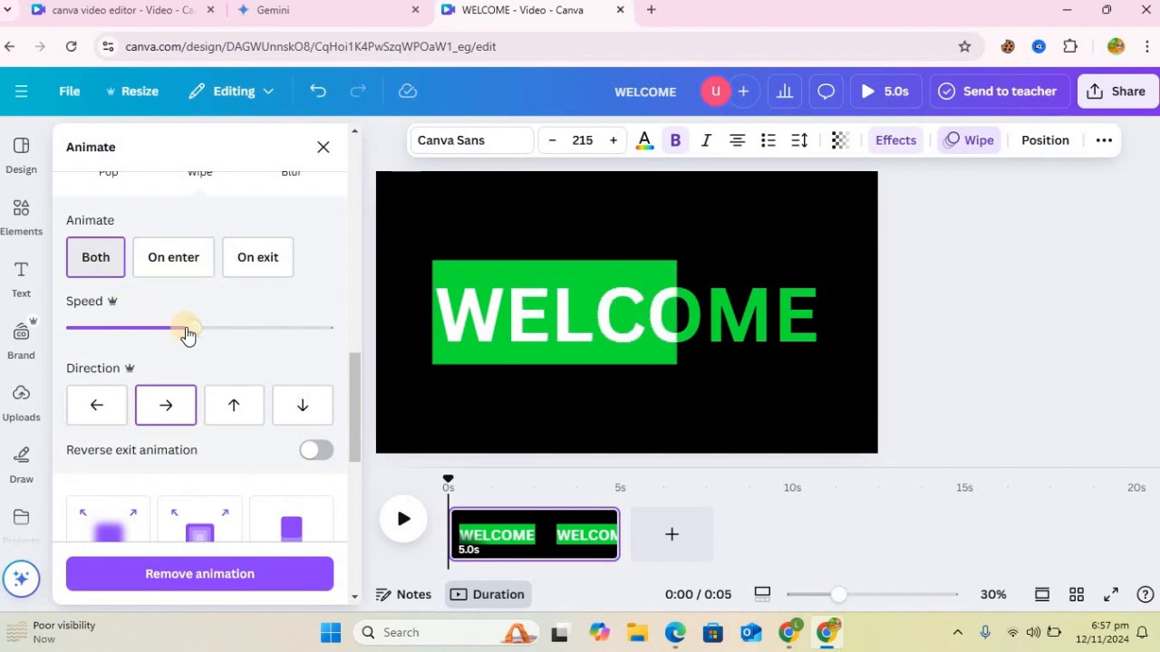
pyautogui.moveTo(190, 336); pyautogui.dragTo(125, 335)
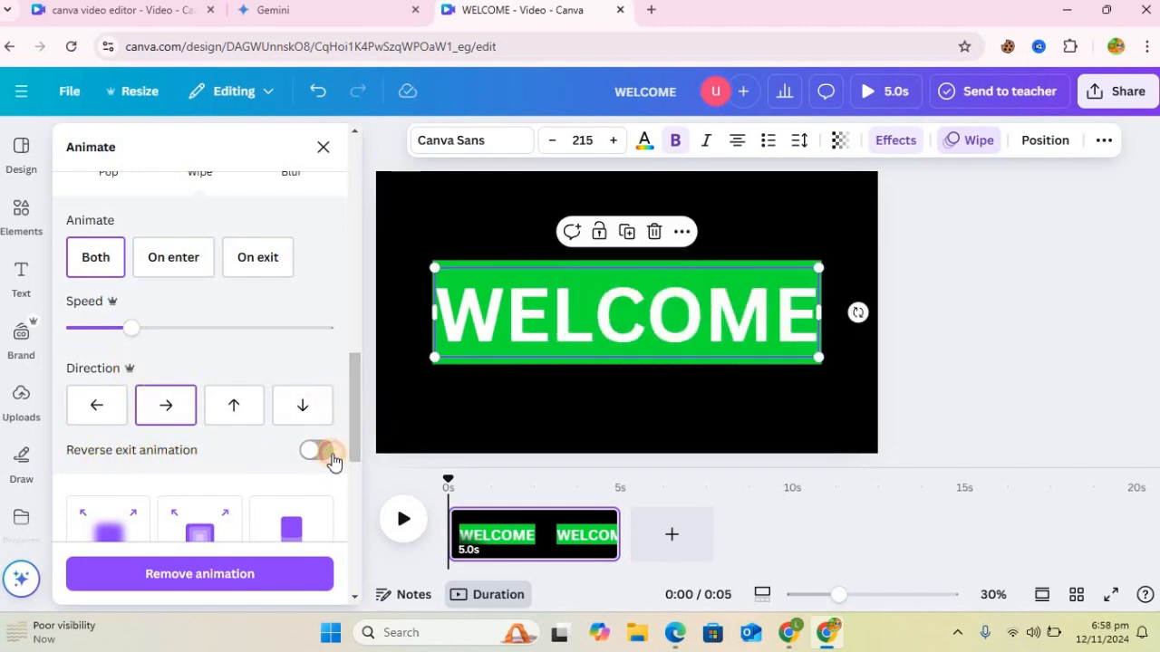
pyautogui.click(317, 450)
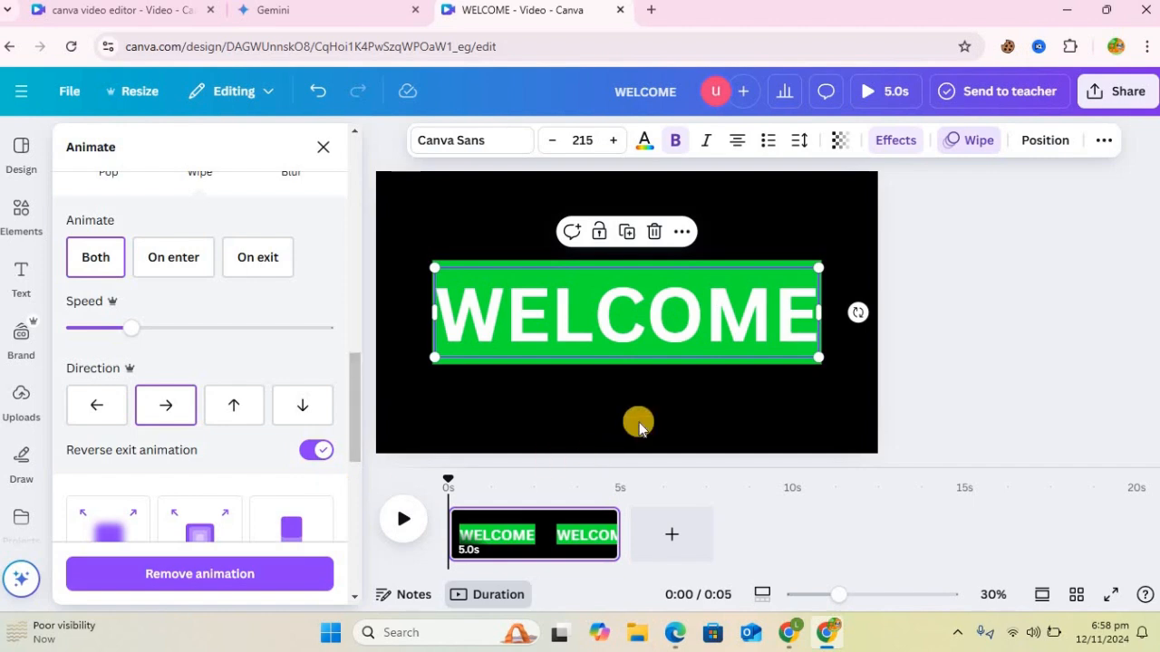
# Step: Select the green WELCOME original from the layer list and apply the Wipe animation to it
pyautogui.click(727, 258)
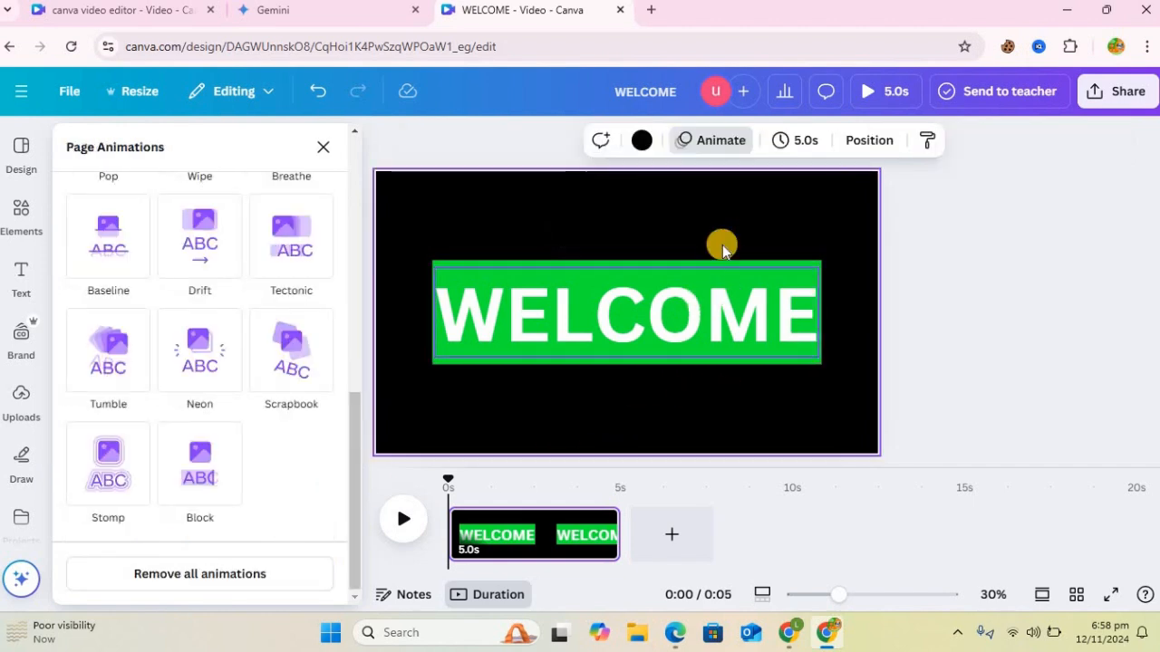
pyautogui.click(702, 291)
pyautogui.click(681, 234)
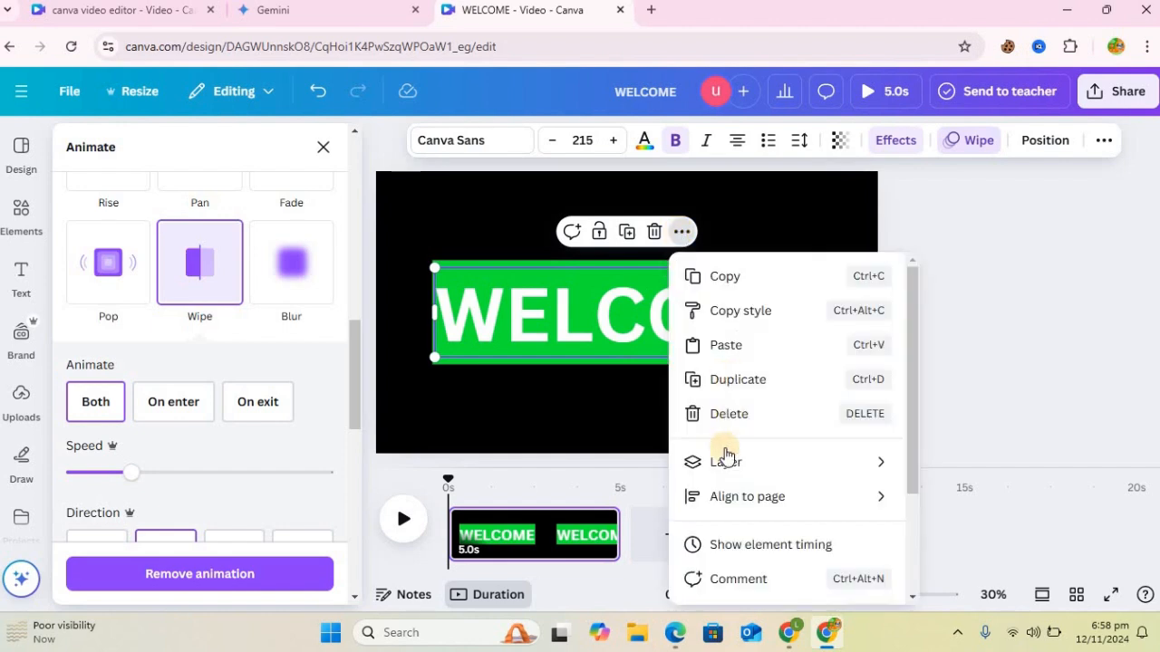
pyautogui.moveTo(724, 462)
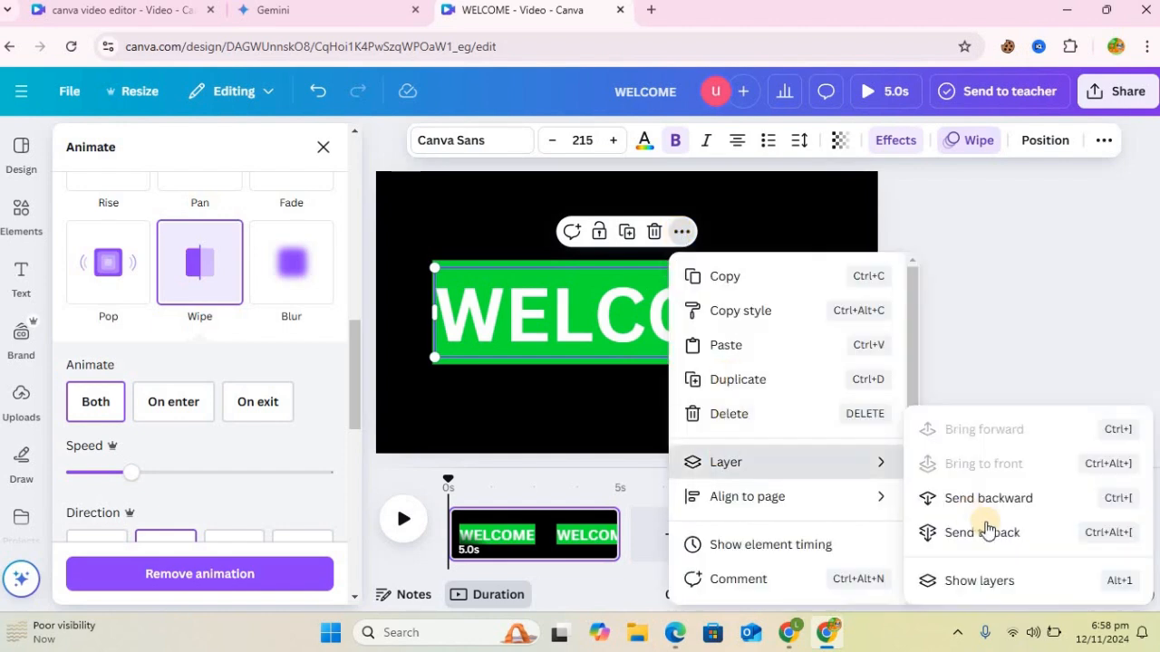
pyautogui.click(1004, 586)
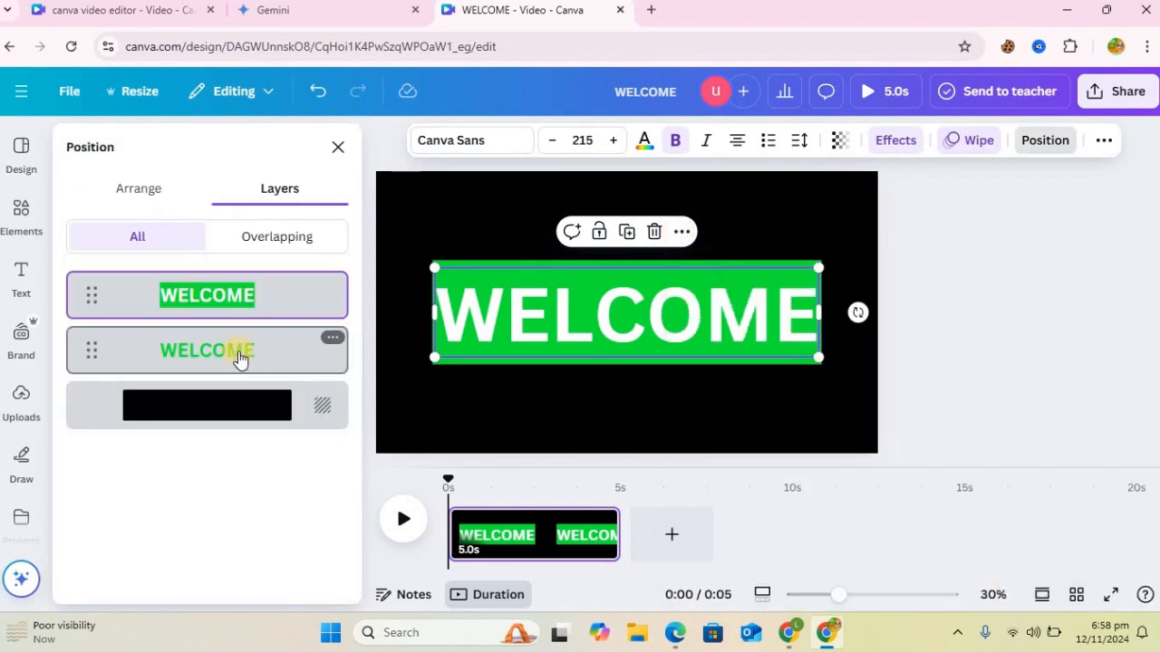
pyautogui.click(240, 358)
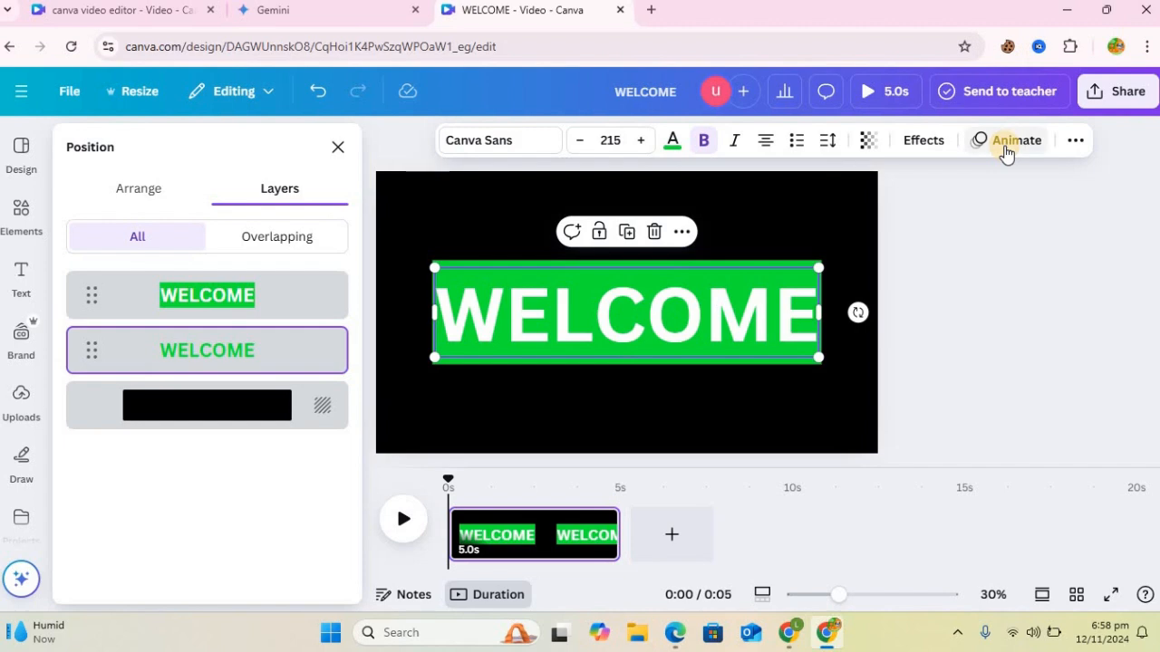
pyautogui.click(1005, 145)
pyautogui.moveTo(352, 235); pyautogui.dragTo(384, 472)
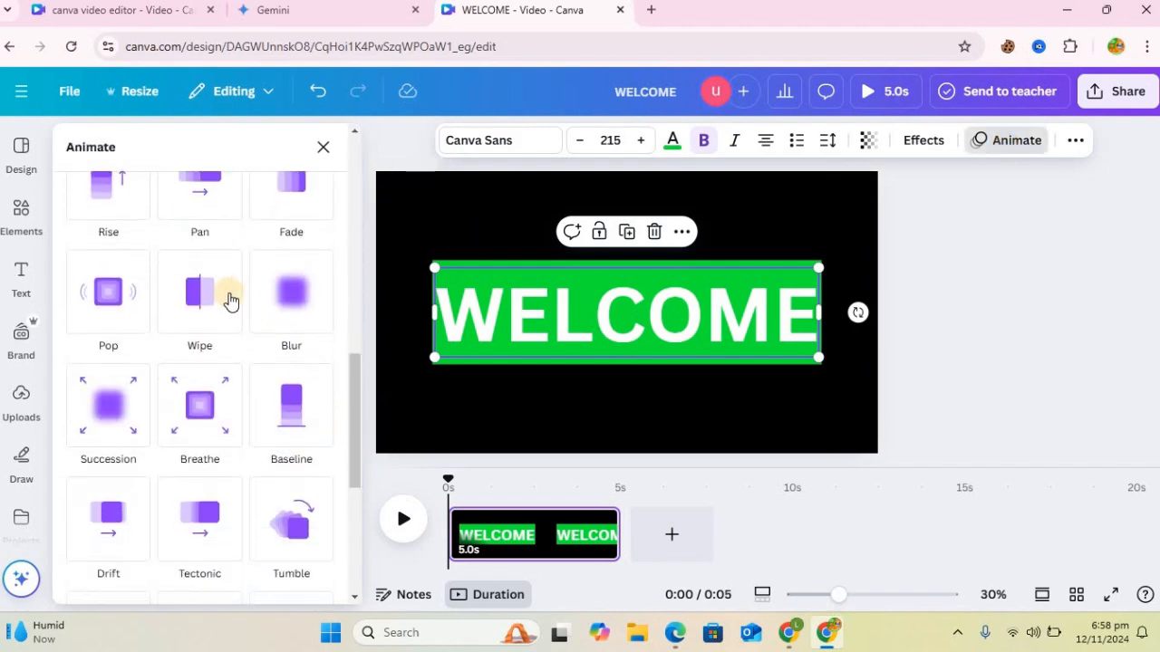
pyautogui.click(199, 299)
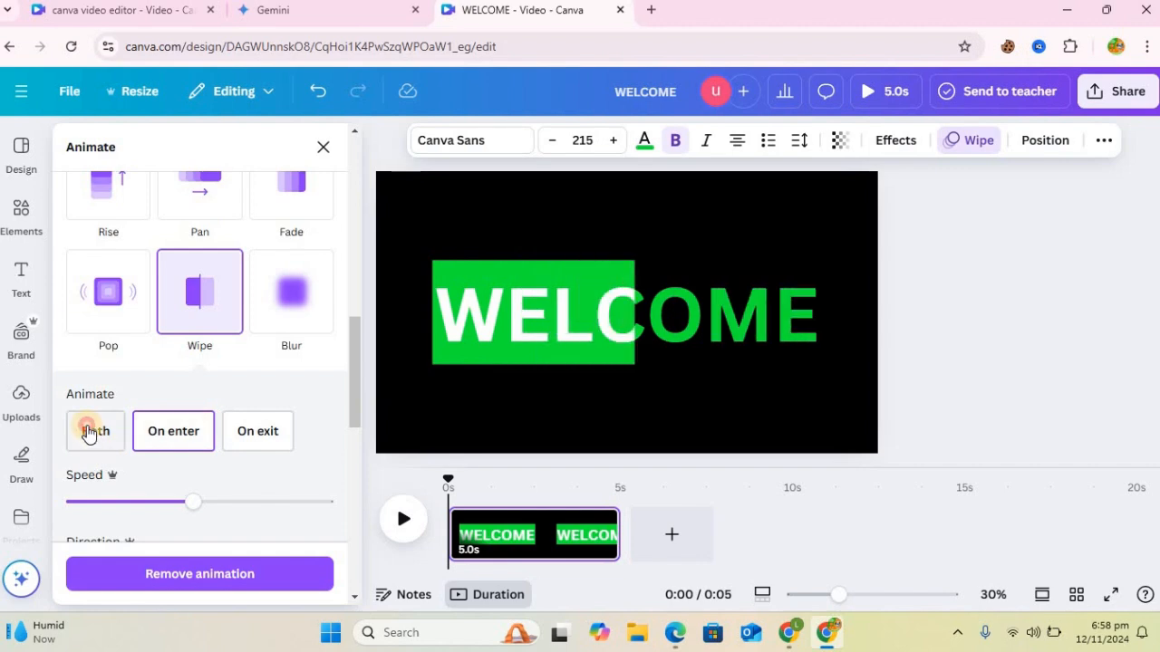
# Step: Make the green WELCOME's Wipe play on both enter and exit at a slower speed, with the exit animation reversed
pyautogui.moveTo(195, 474); pyautogui.dragTo(126, 474)
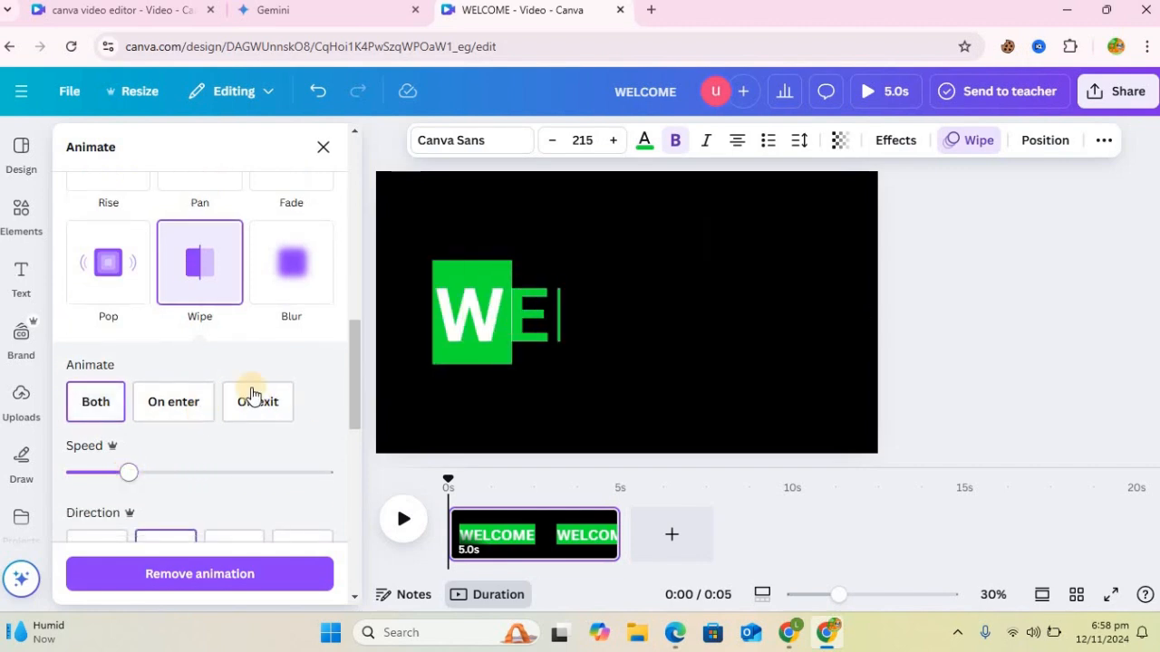
pyautogui.scroll(-3, 357, 445)
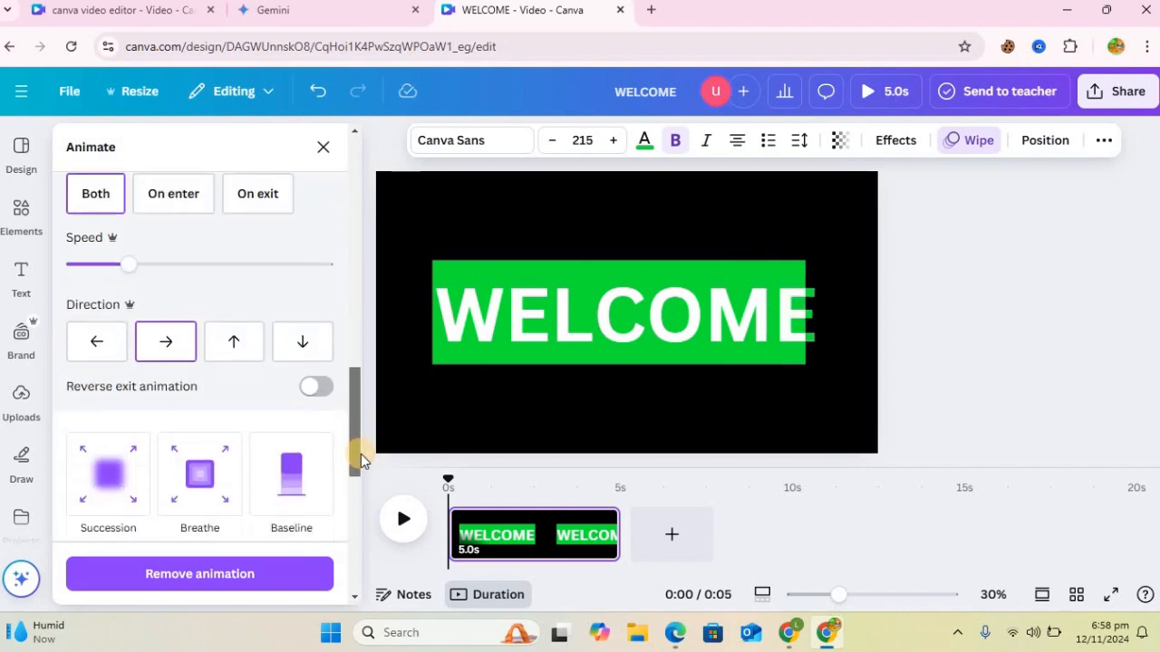
pyautogui.click(328, 355)
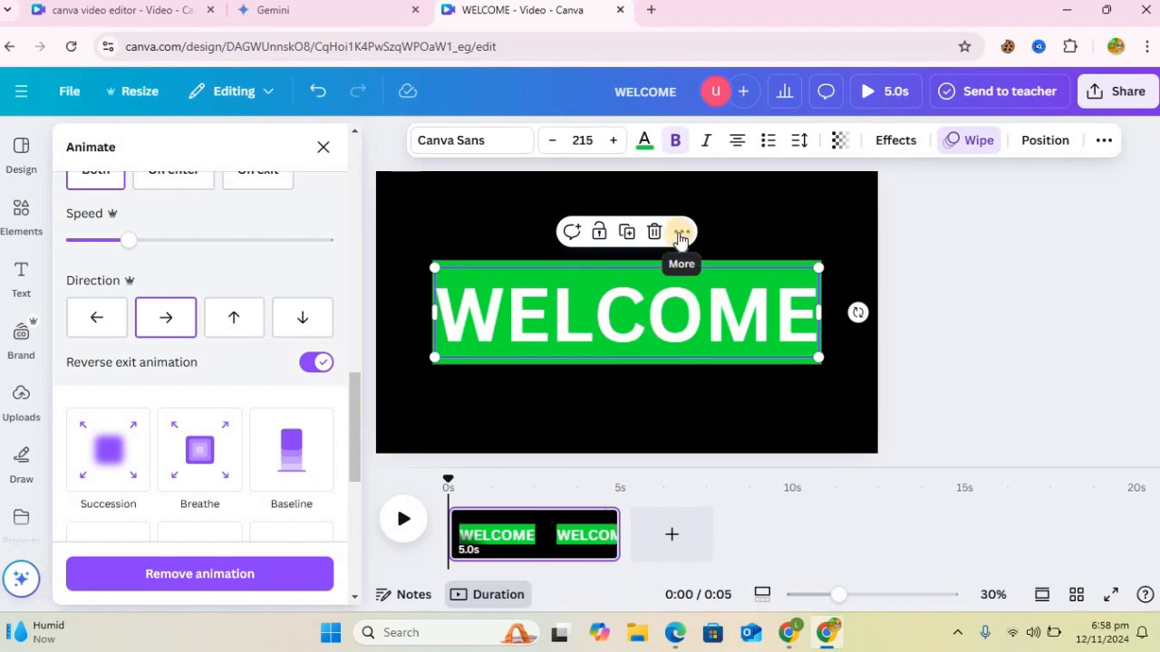
# Step: Show the element timing and shorten the white WELCOME copy's duration to about 1.6 s
pyautogui.click(681, 236)
pyautogui.click(733, 546)
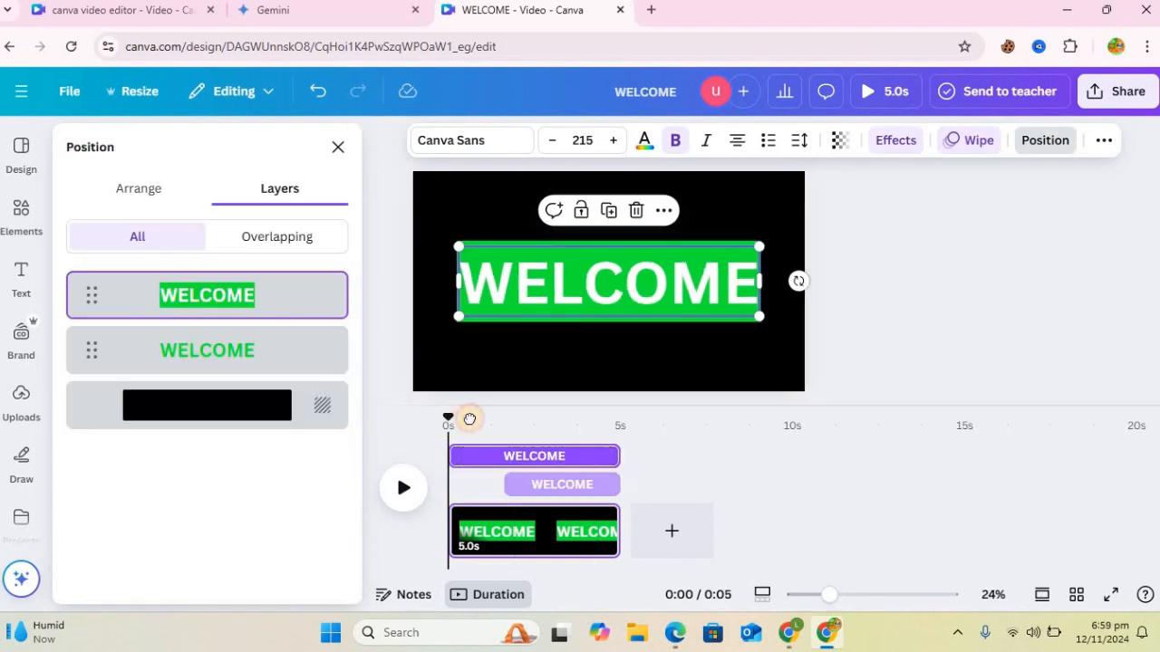
pyautogui.moveTo(469, 419); pyautogui.dragTo(536, 424)
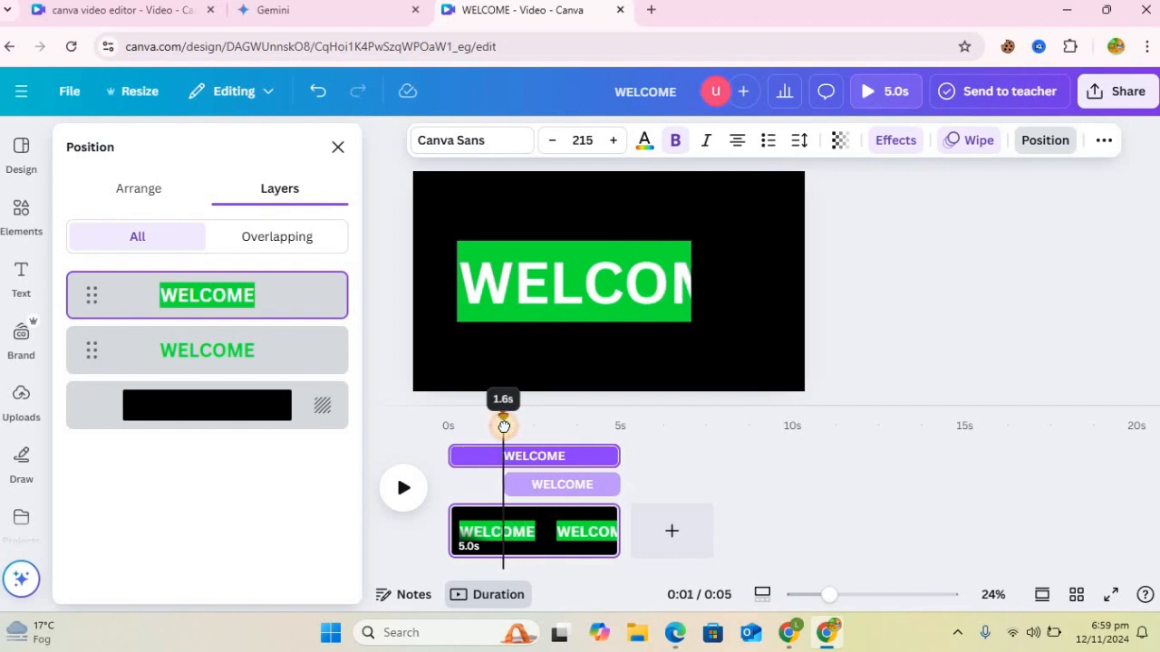
pyautogui.moveTo(517, 424); pyautogui.dragTo(456, 422)
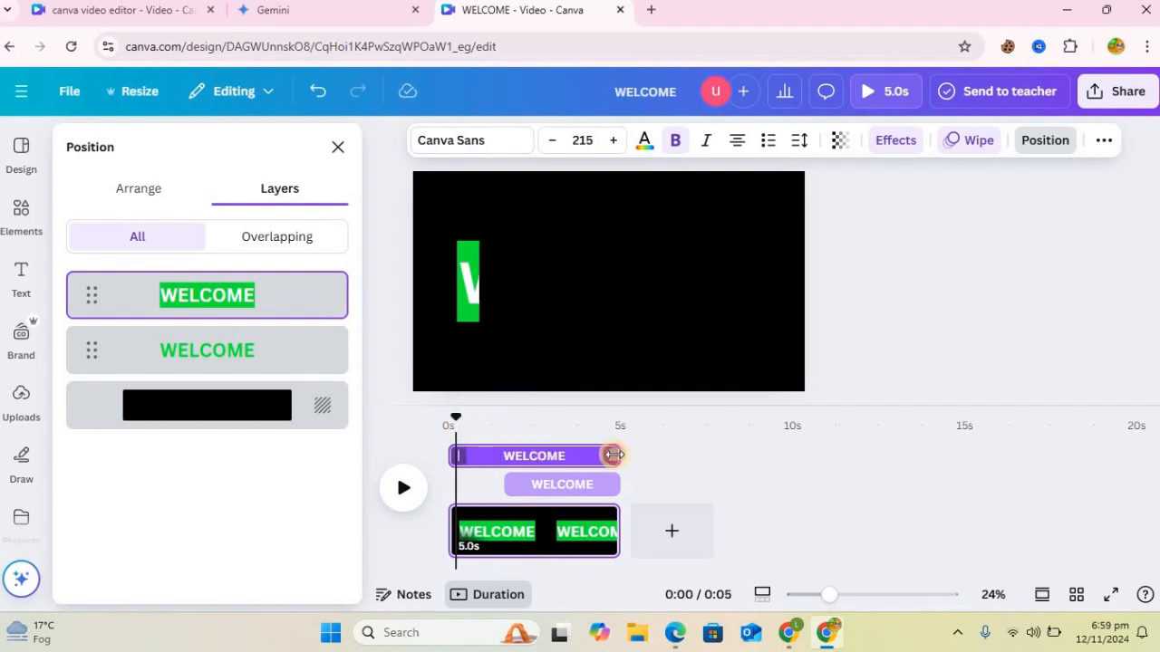
pyautogui.moveTo(562, 455); pyautogui.dragTo(510, 455)
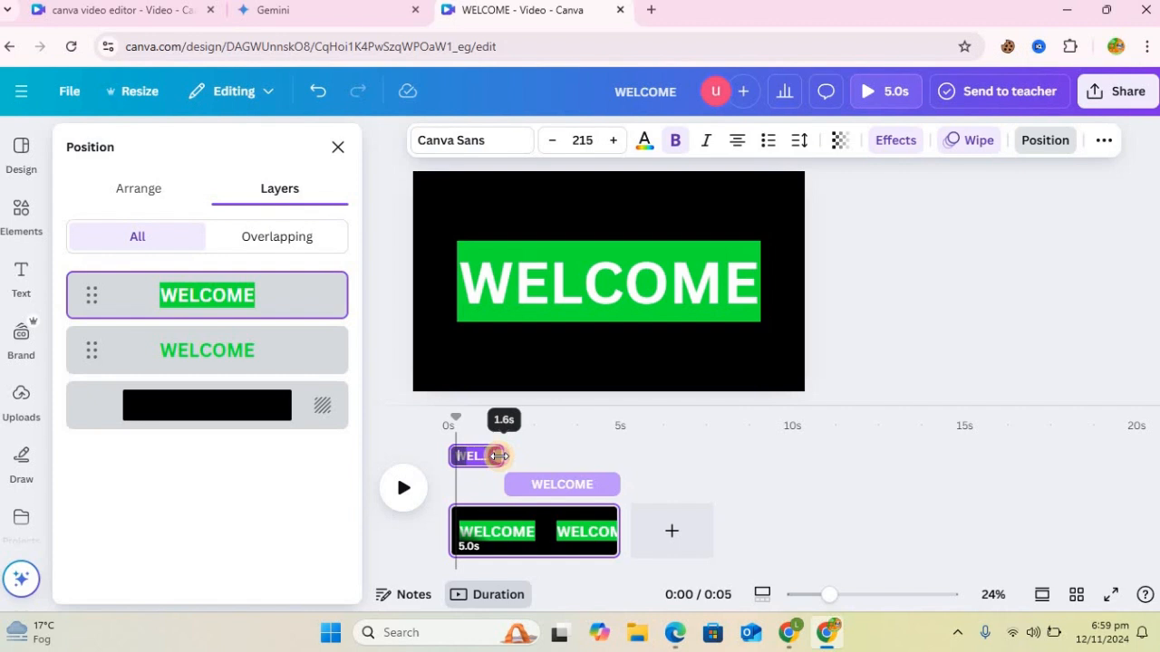
# Step: Adjust the two WELCOME timings so the green one starts before the white copy ends, and shorten the page to 2.9 s
pyautogui.moveTo(497, 453); pyautogui.dragTo(526, 483)
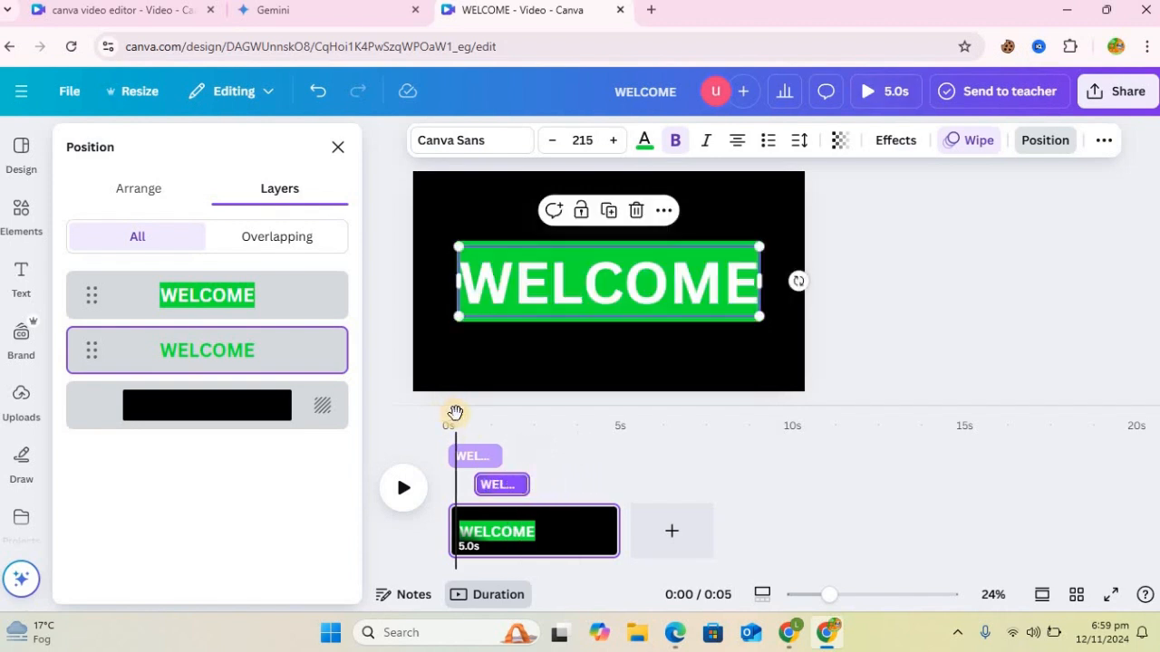
pyautogui.moveTo(479, 421)
pyautogui.mouseDown()
pyautogui.moveTo(441, 420)
pyautogui.moveTo(533, 422)
pyautogui.moveTo(460, 432)
pyautogui.mouseUp()
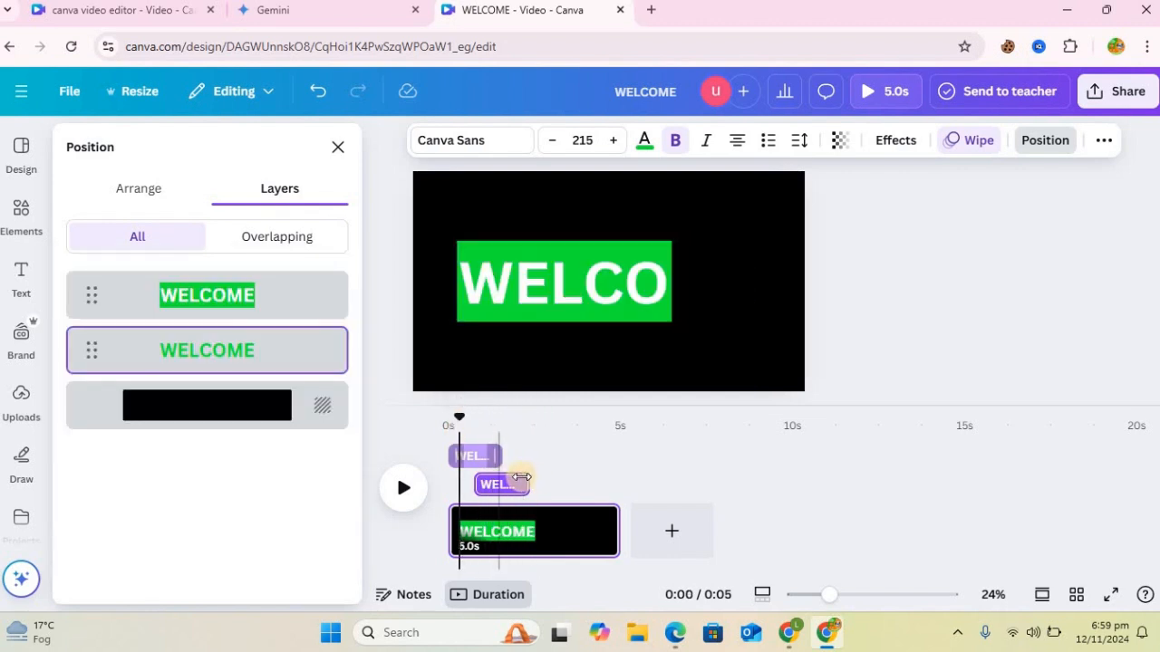
pyautogui.moveTo(530, 478); pyautogui.dragTo(508, 457)
pyautogui.moveTo(616, 529); pyautogui.dragTo(548, 530)
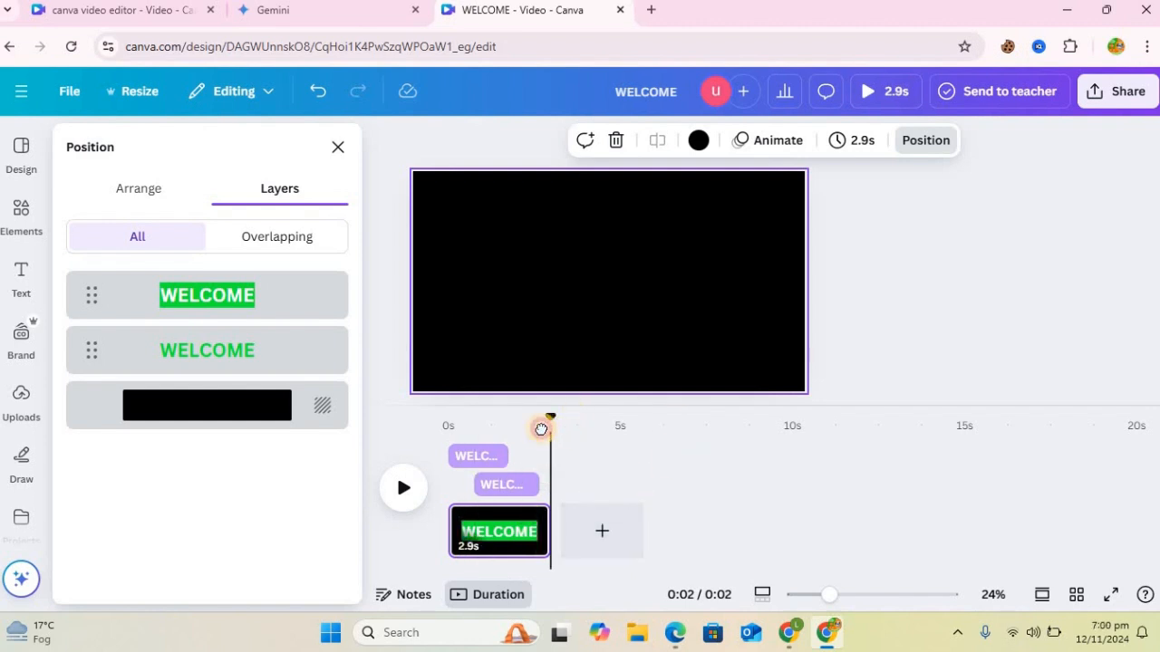
# Step: Add a heading reading "Professional" beneath the right half of the green WELCOME text
pyautogui.moveTo(541, 429); pyautogui.dragTo(508, 425)
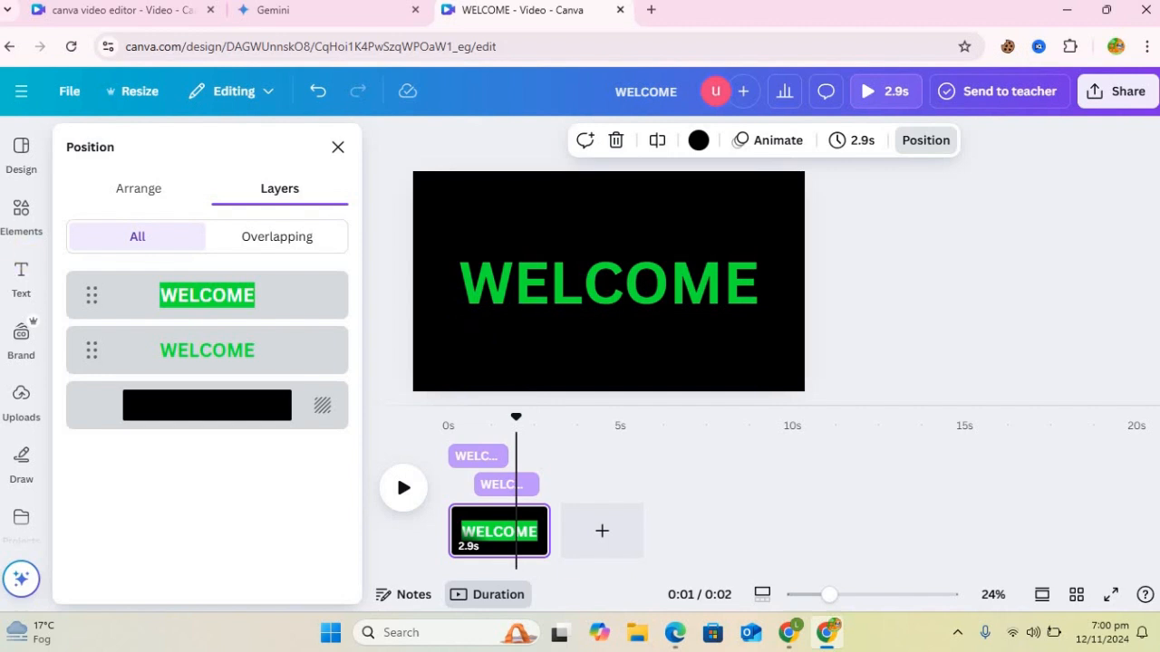
pyautogui.click(23, 276)
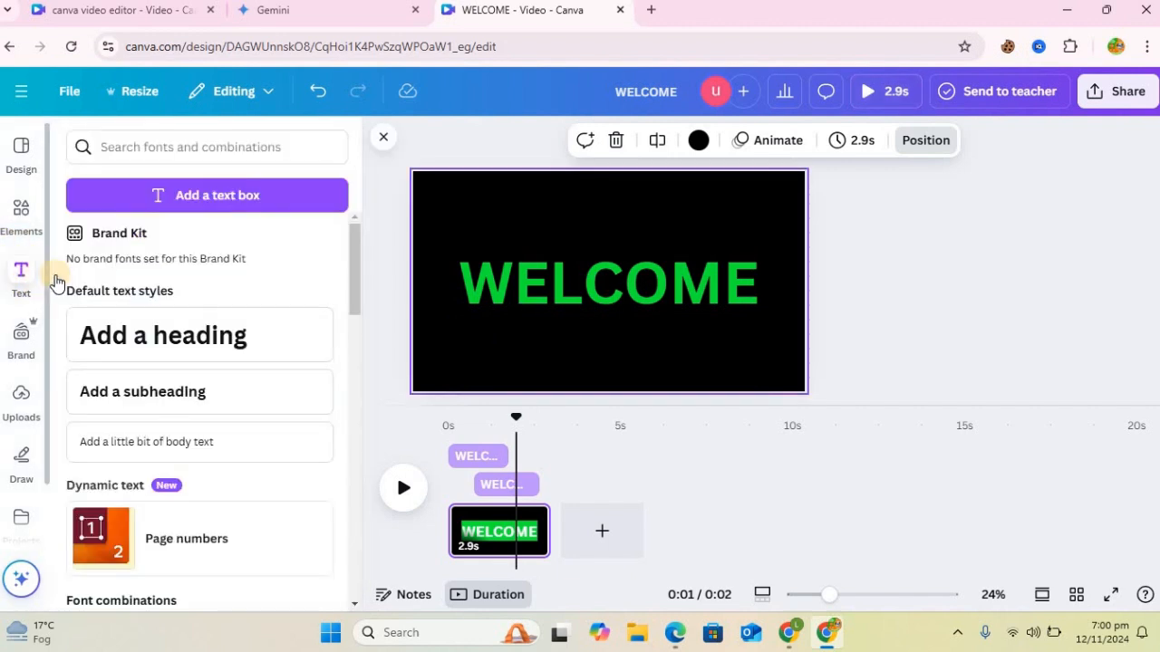
pyautogui.click(188, 347)
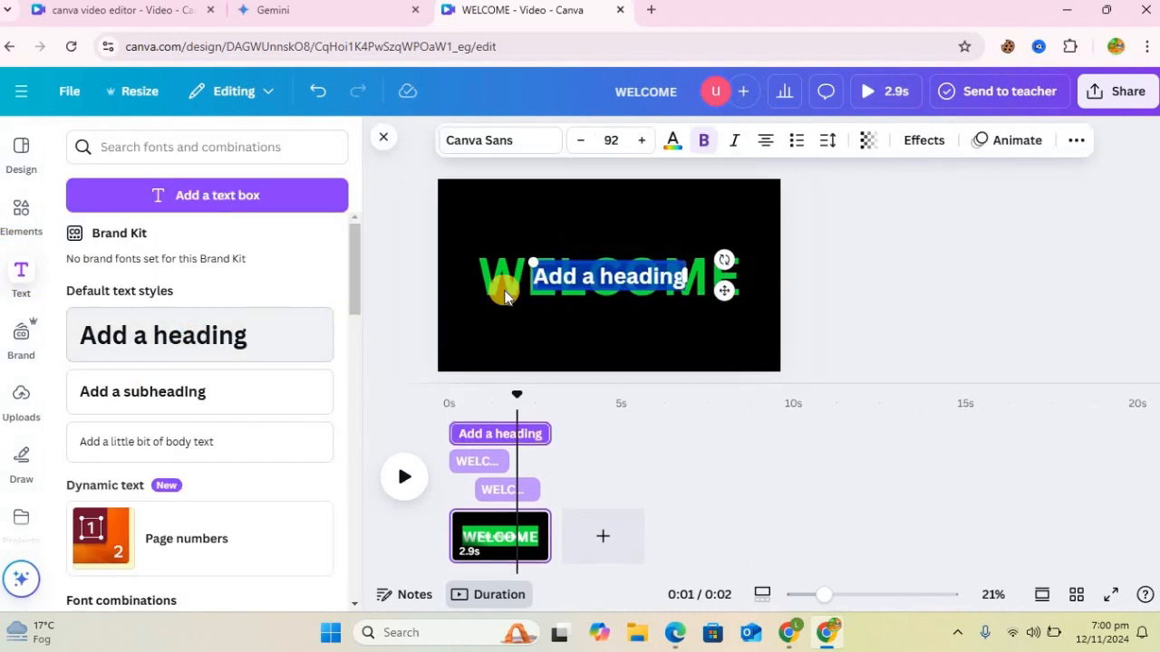
pyautogui.moveTo(727, 286); pyautogui.dragTo(714, 317)
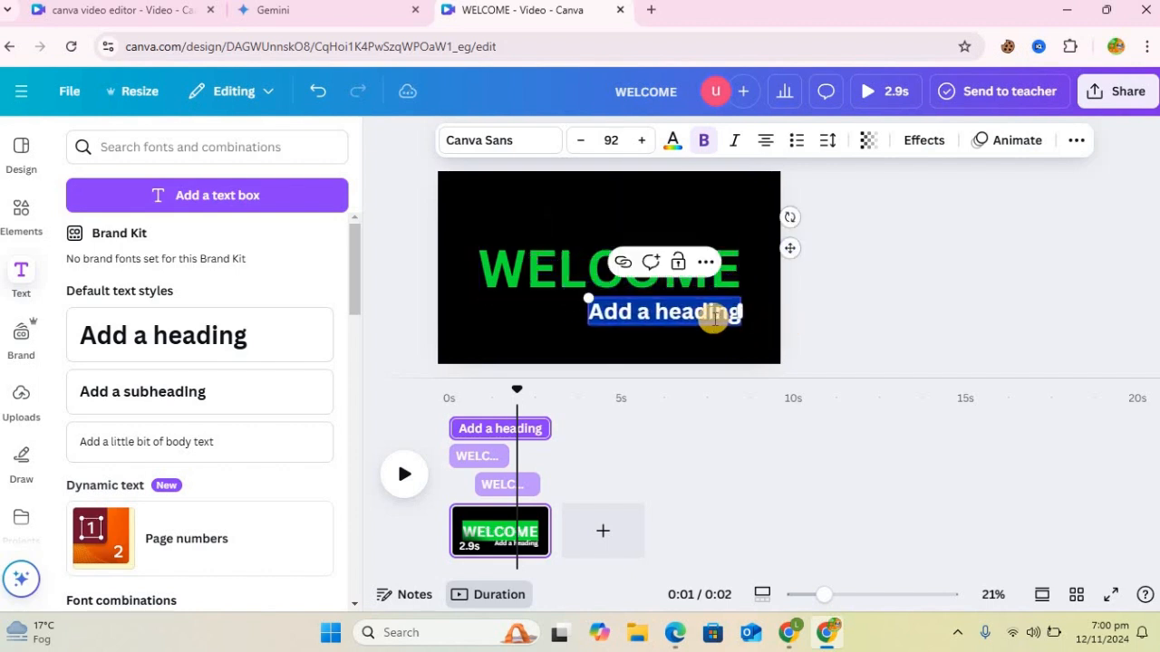
pyautogui.write('Pro')
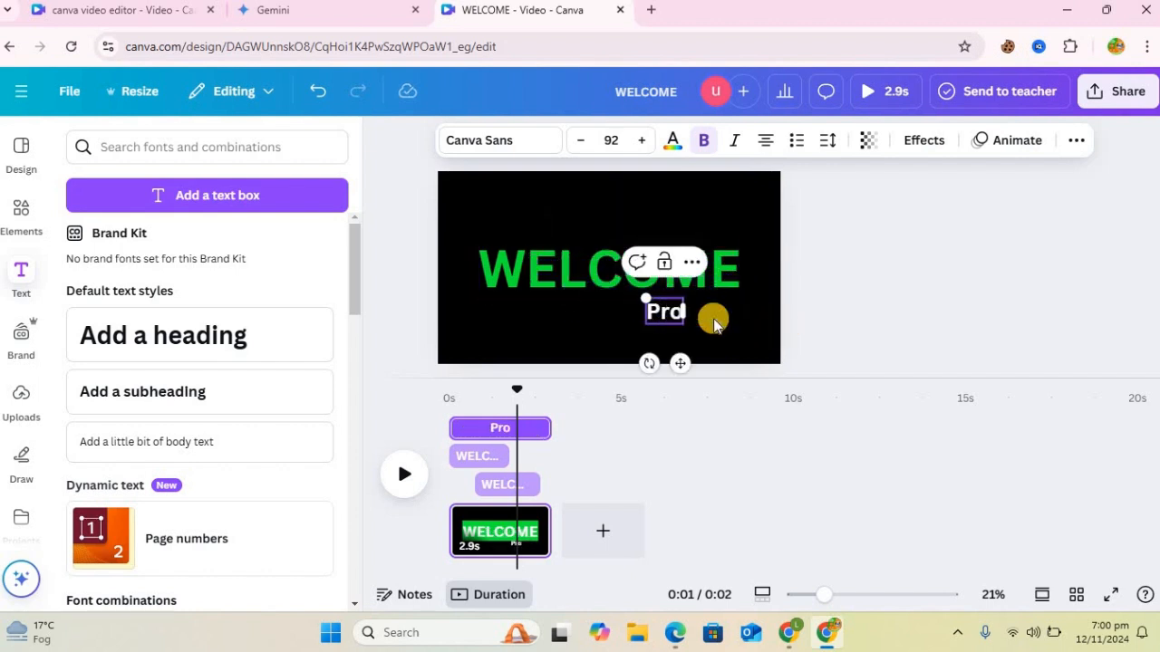
pyautogui.write('fessional')
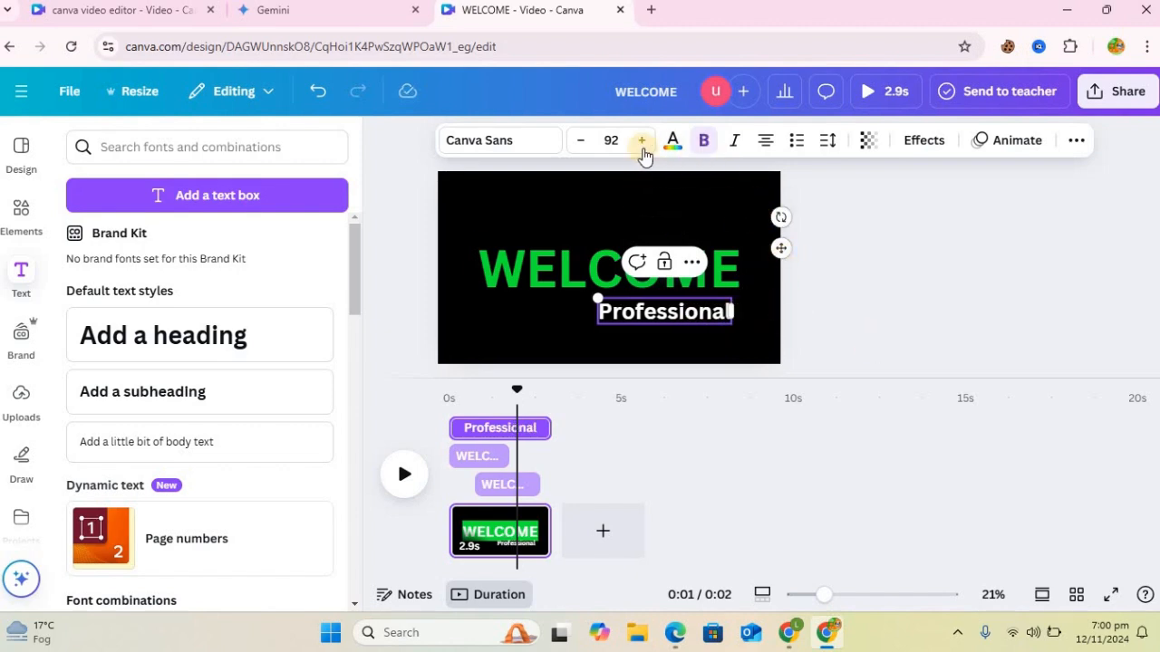
# Step: Change the font of the Professional heading to Alice and widen its letter spacing
pyautogui.doubleClick(492, 153)
pyautogui.scroll(-5, 354, 325)
pyautogui.scroll(5, 336, 262)
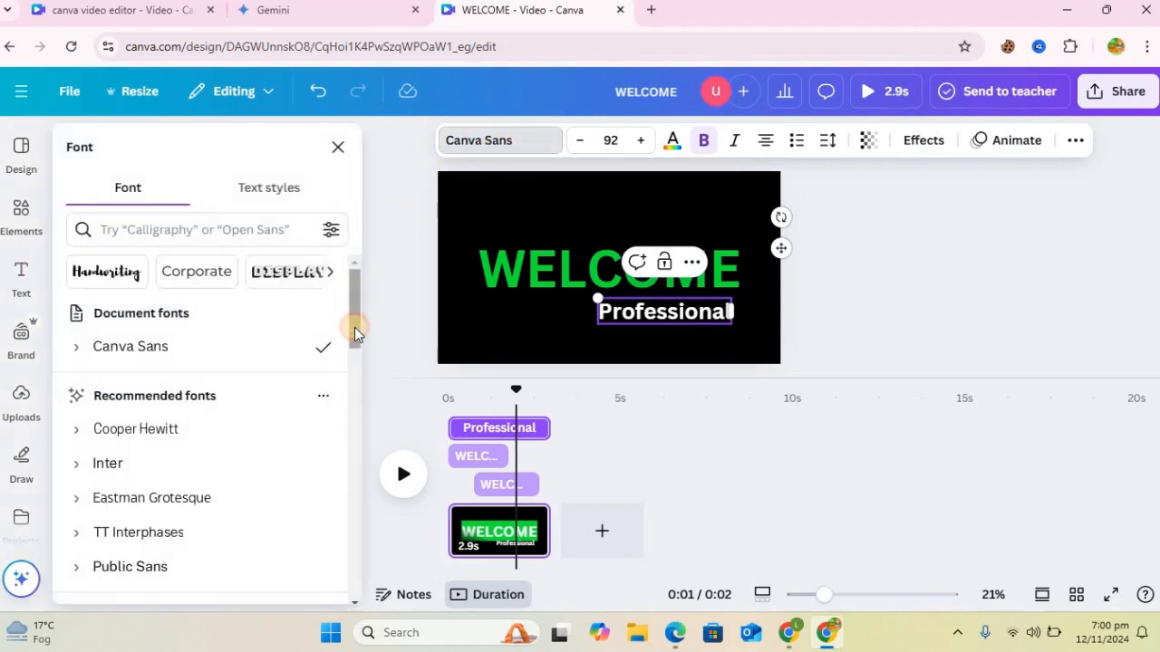
pyautogui.moveTo(354, 328); pyautogui.dragTo(367, 600)
pyautogui.click(151, 548)
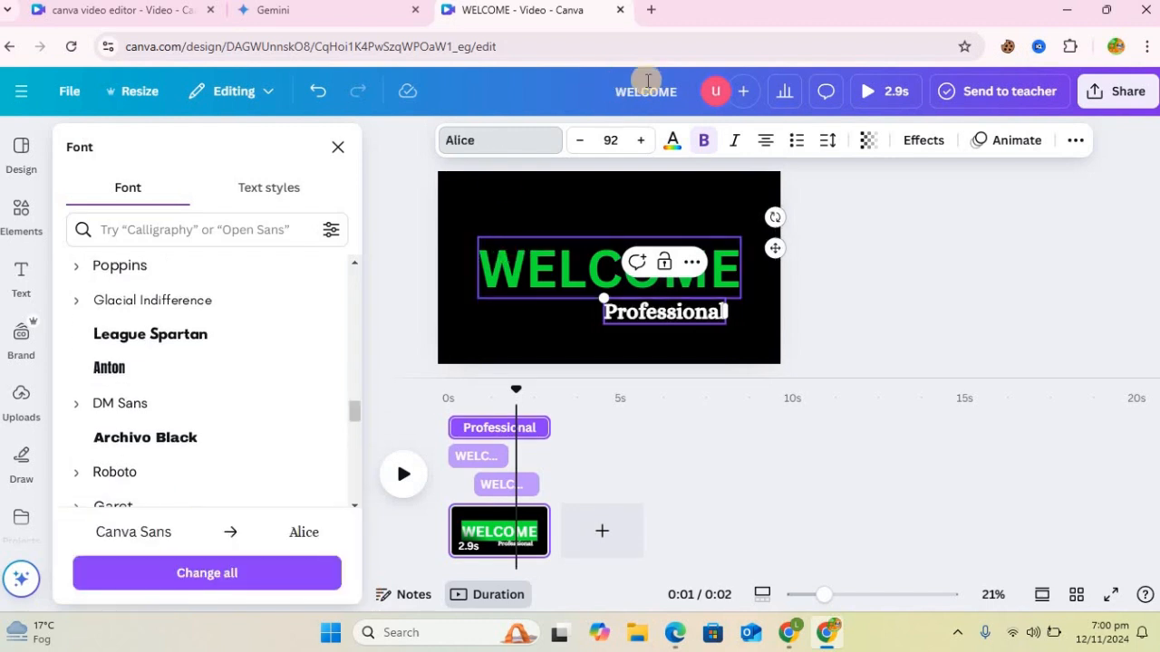
pyautogui.click(828, 142)
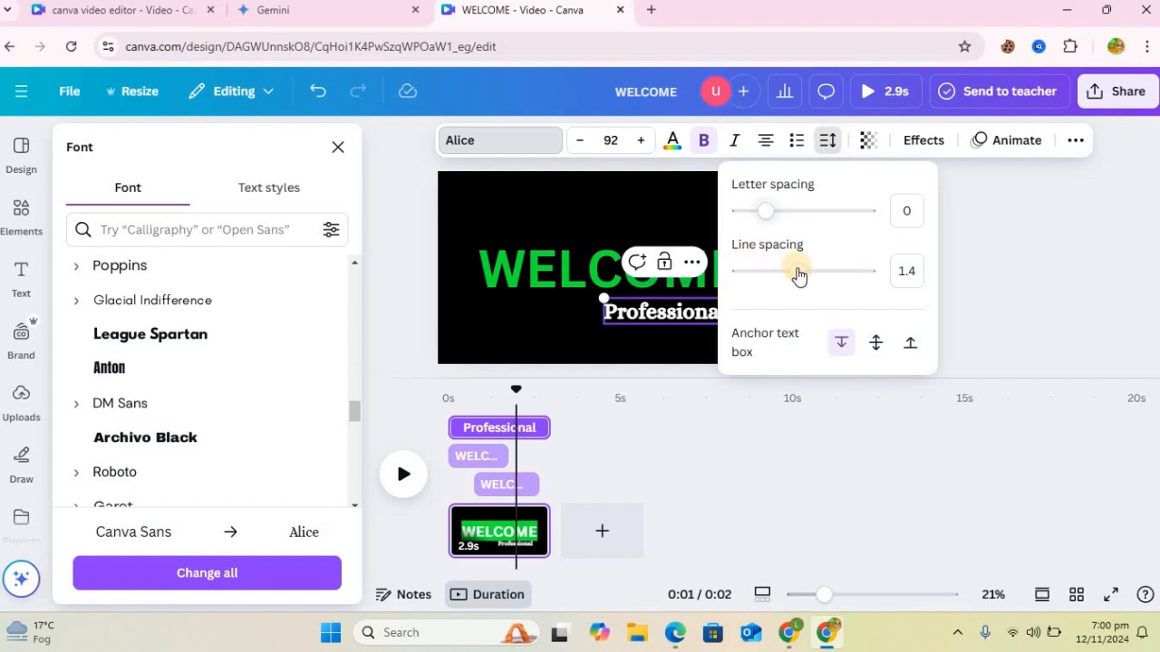
pyautogui.moveTo(790, 211); pyautogui.dragTo(794, 211)
pyautogui.click(1024, 263)
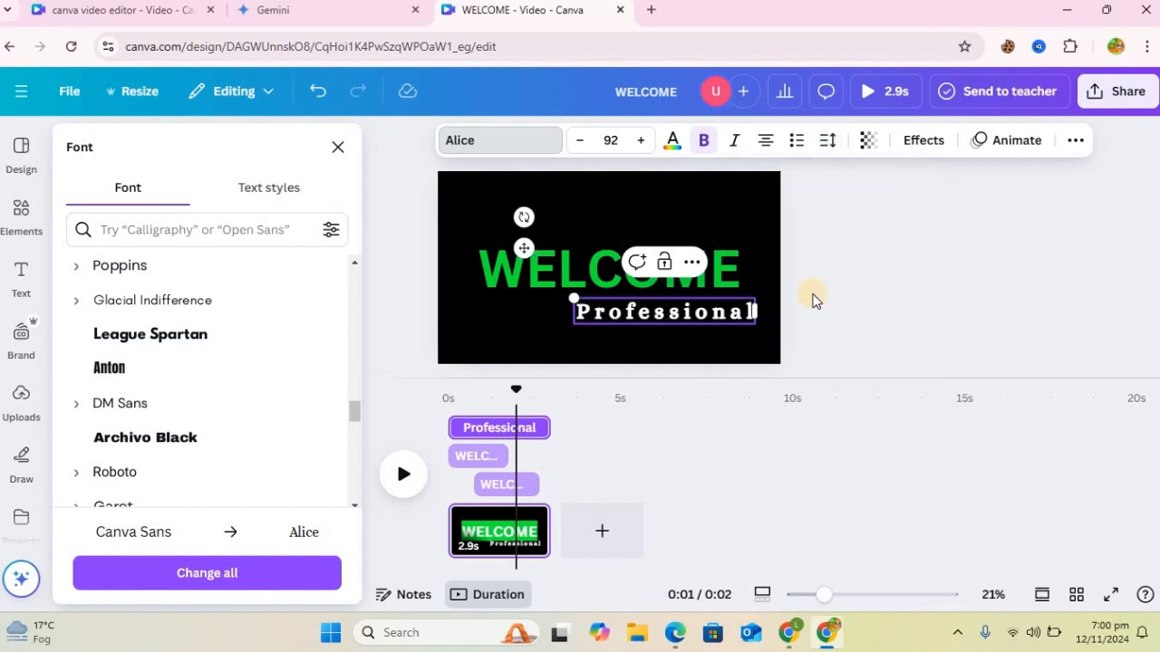
# Step: Apply the Rise animation to the Professional heading, playing on both enter and exit at a slower speed
pyautogui.click(1012, 142)
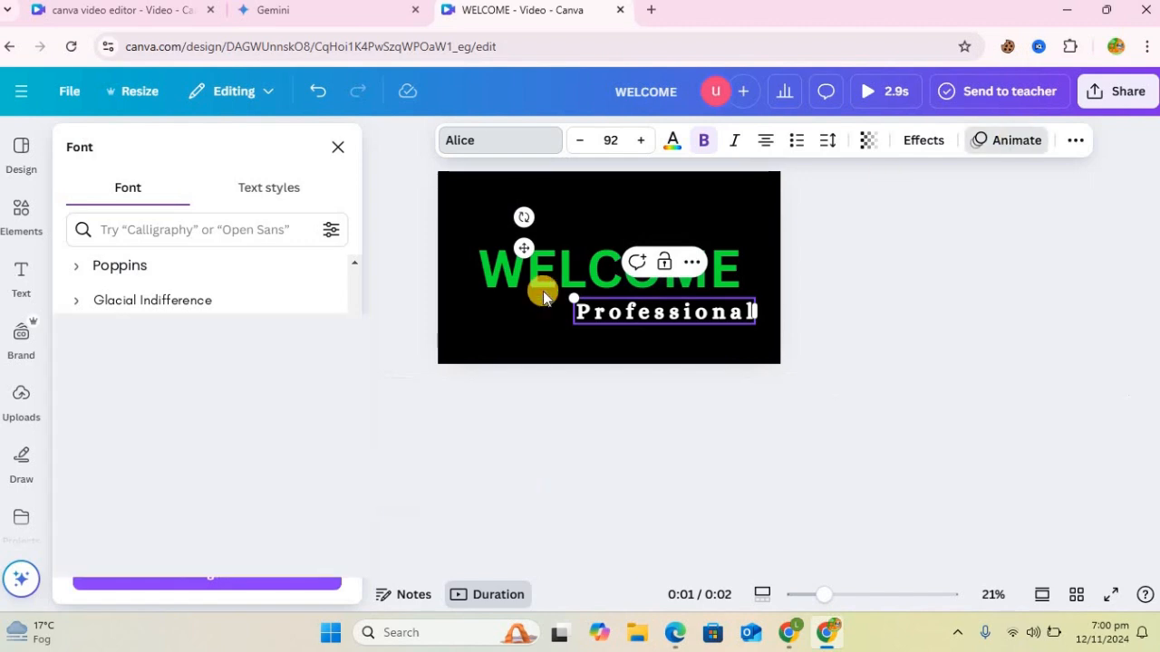
pyautogui.moveTo(350, 245); pyautogui.dragTo(353, 435)
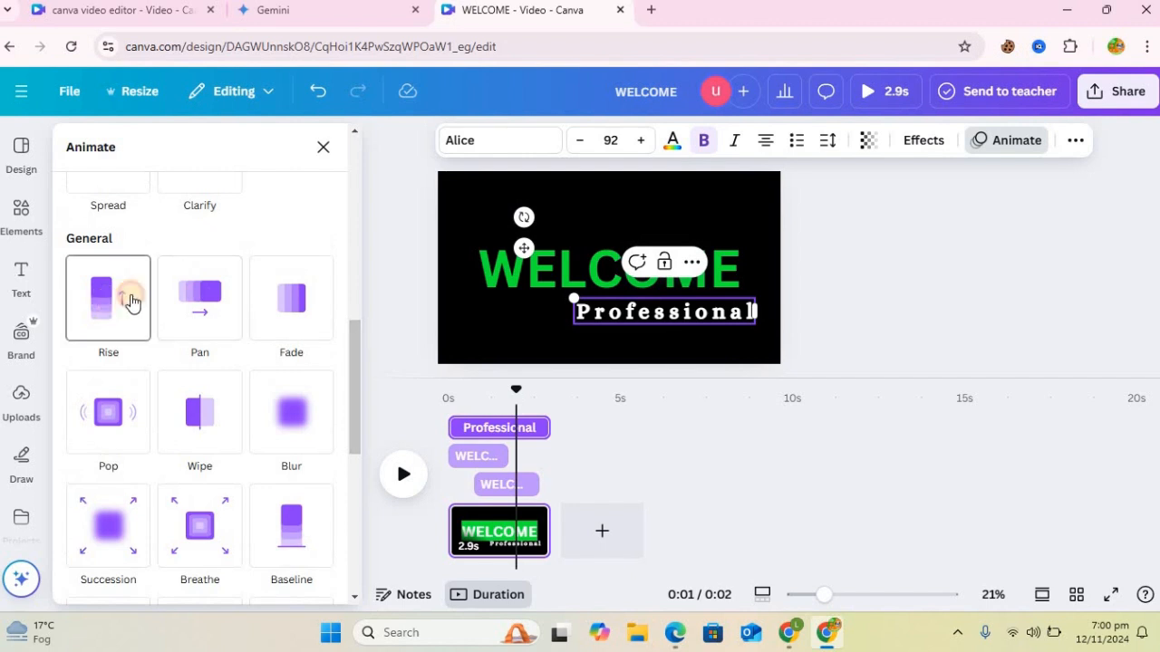
pyautogui.click(127, 299)
pyautogui.moveTo(356, 334); pyautogui.dragTo(358, 392)
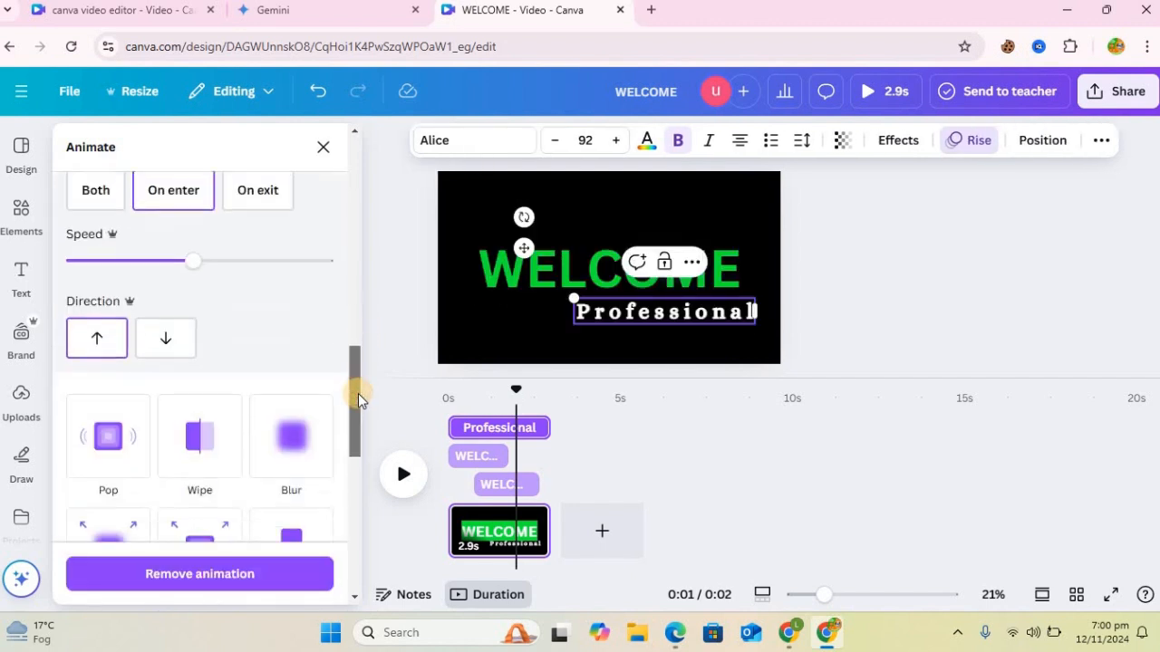
pyautogui.click(102, 185)
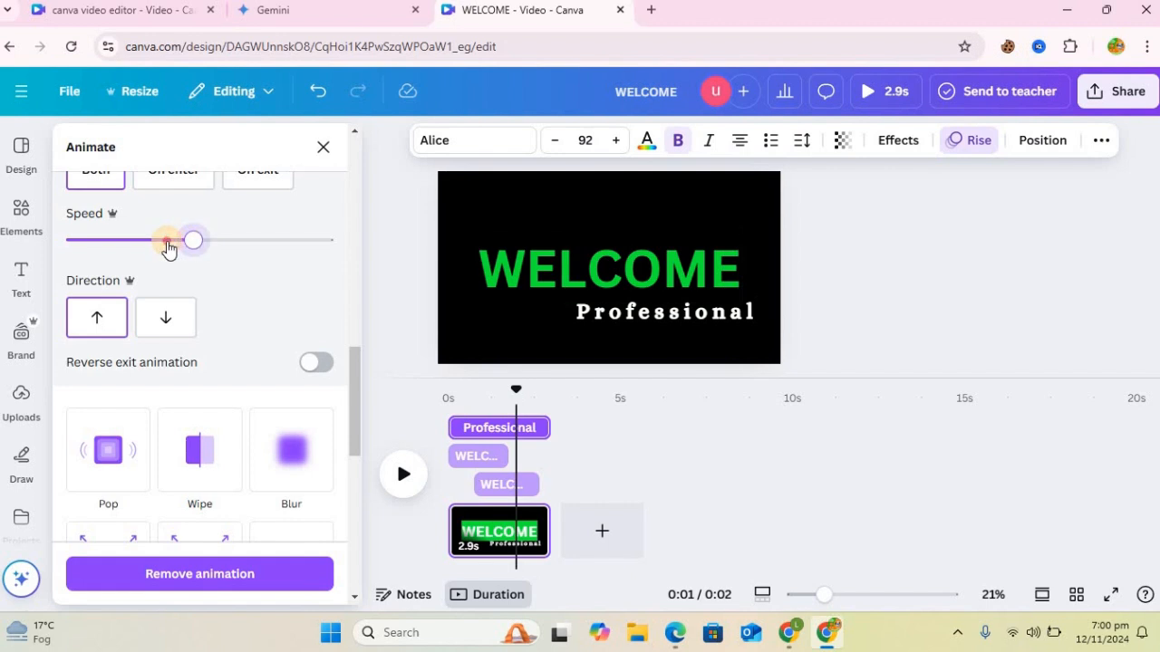
pyautogui.moveTo(168, 247); pyautogui.dragTo(121, 249)
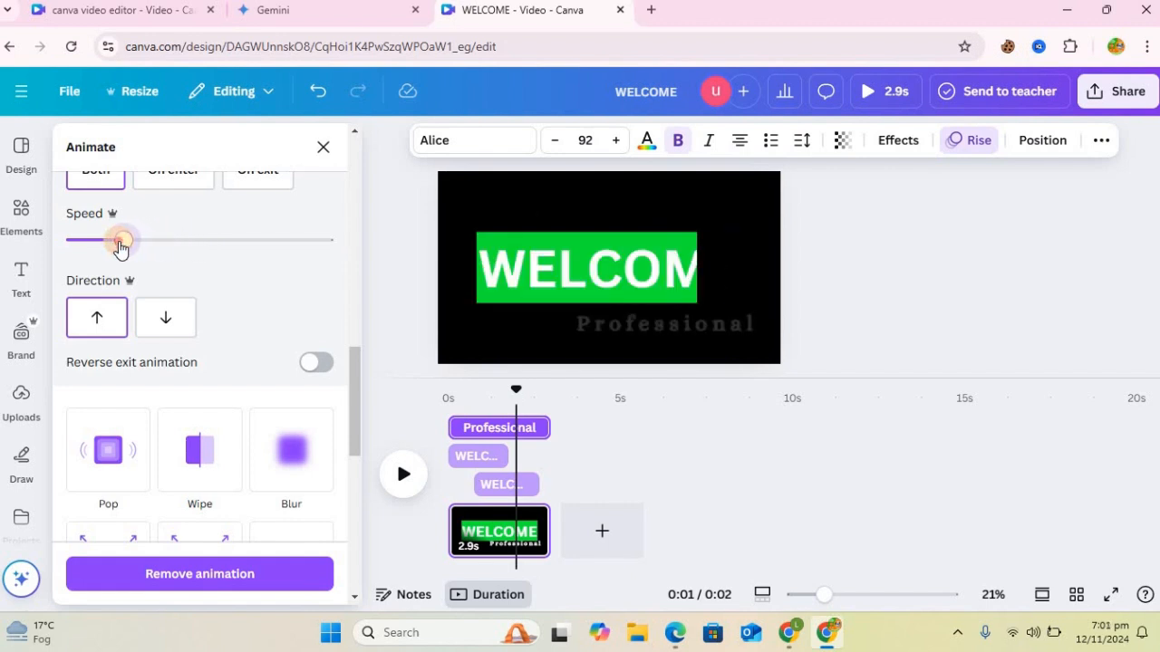
# Step: Turn on the reversed exit animation for the Professional heading and add a new page after the WELCOME page
pyautogui.click(328, 367)
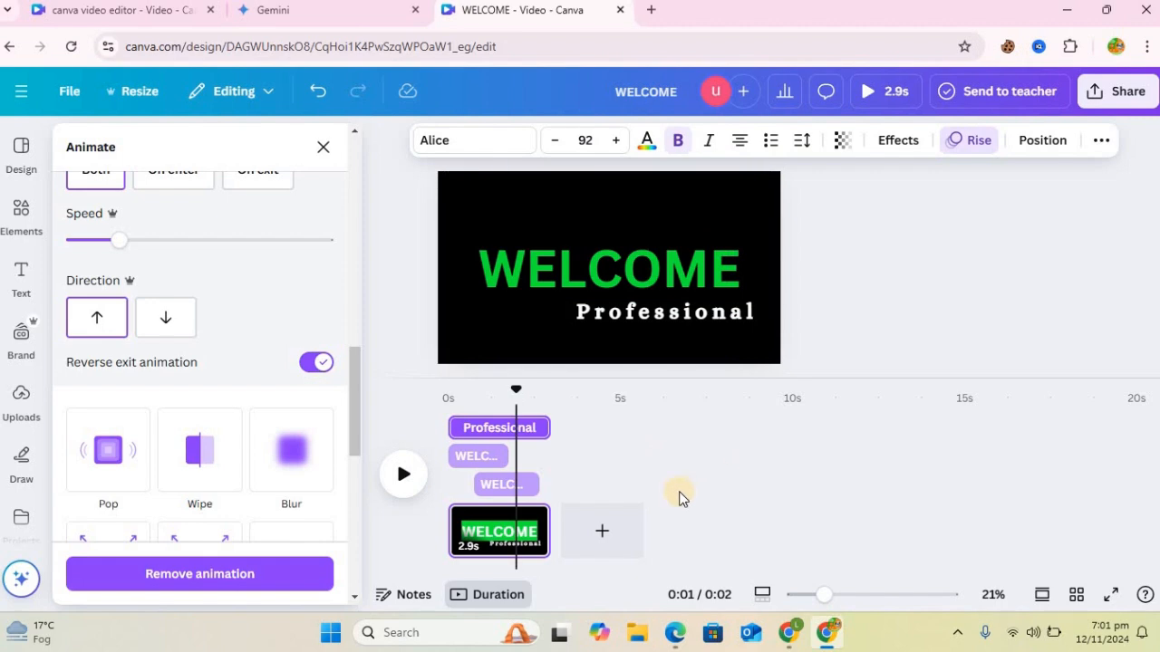
pyautogui.click(602, 532)
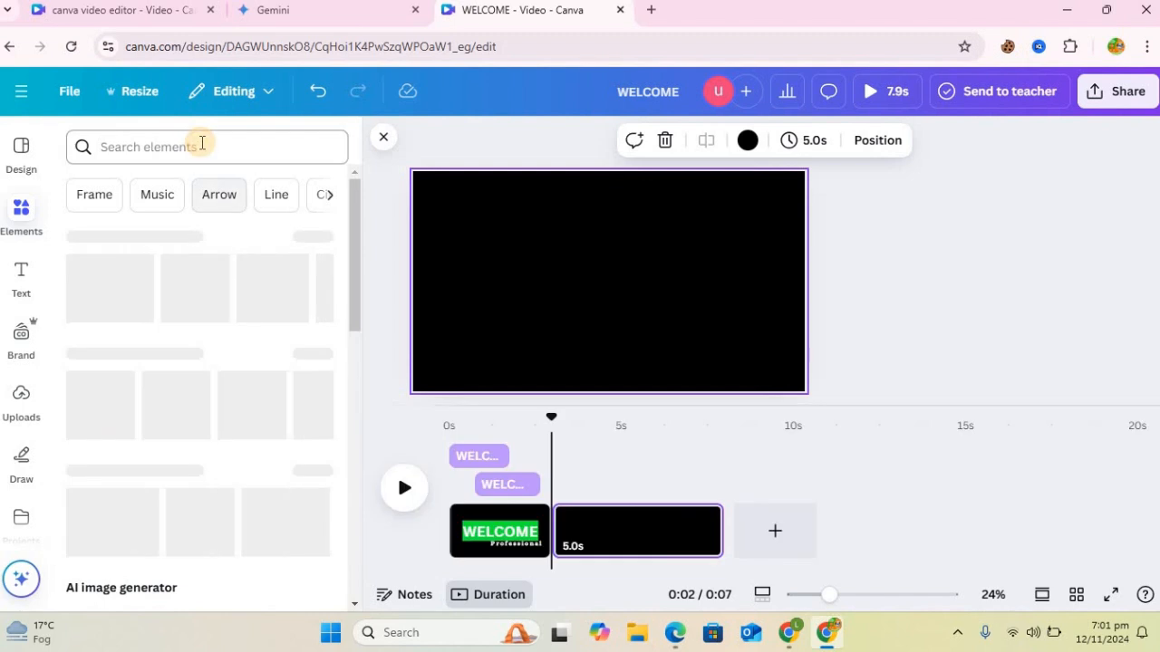
# Step: Search the elements for "shape" and add a square to the new page
pyautogui.click(202, 144)
pyautogui.write('shape')
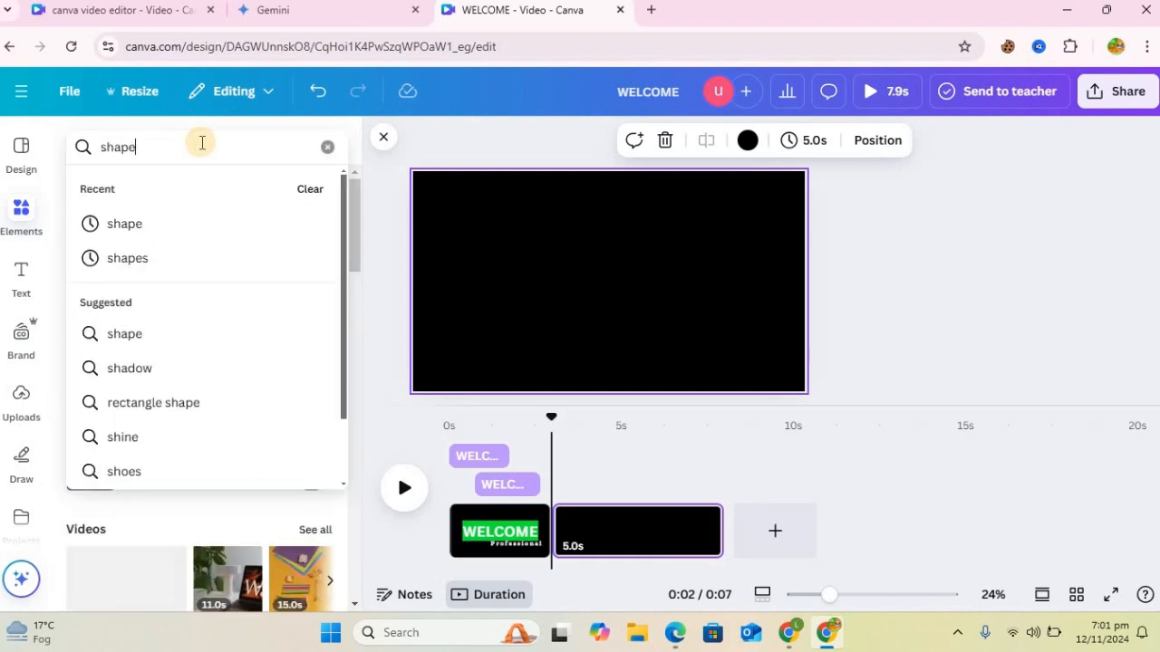
pyautogui.press('Return')
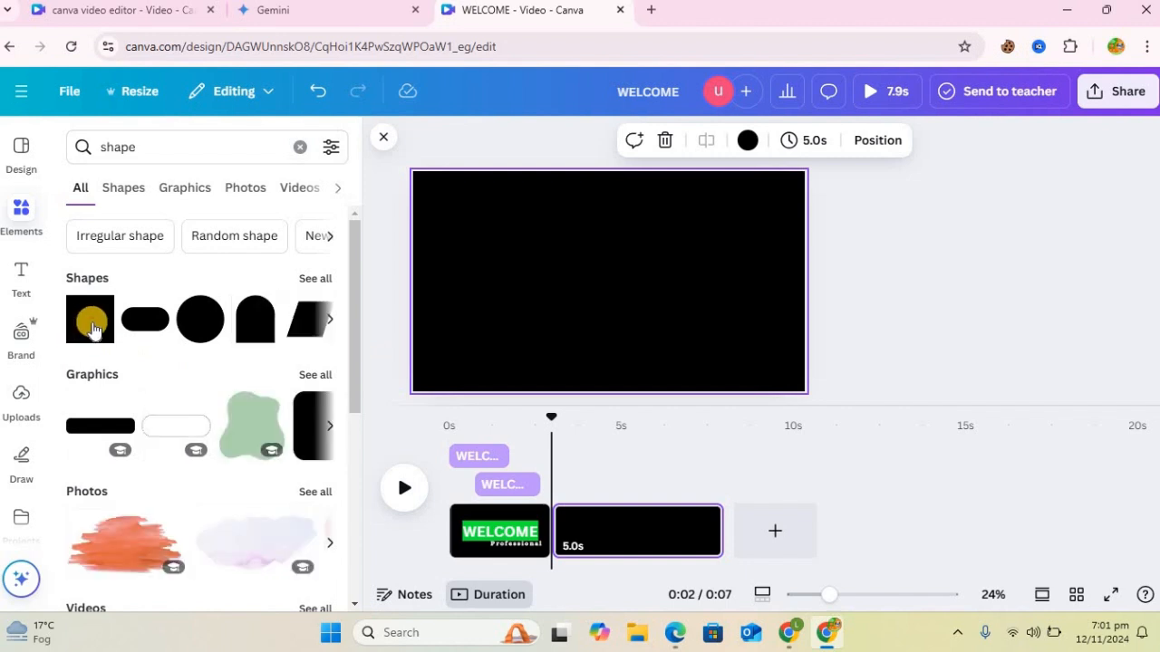
pyautogui.click(92, 323)
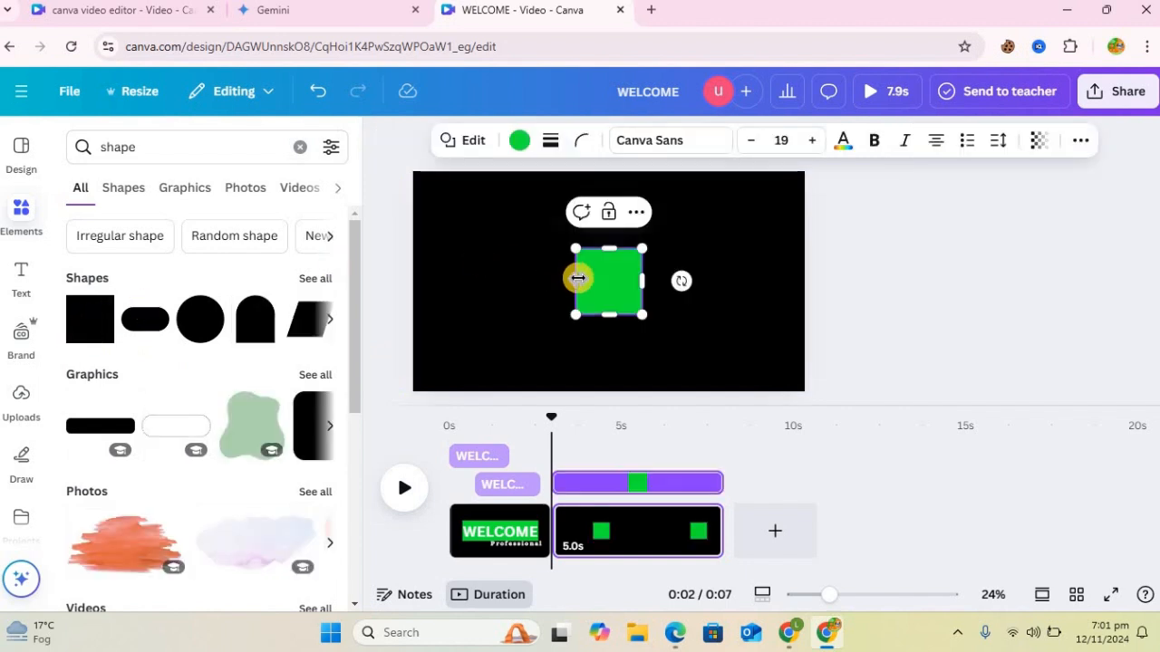
# Step: Reshape the green square into a thin vertical bar in the right part of the page
pyautogui.moveTo(622, 274); pyautogui.dragTo(766, 297)
pyautogui.moveTo(729, 237); pyautogui.dragTo(730, 237)
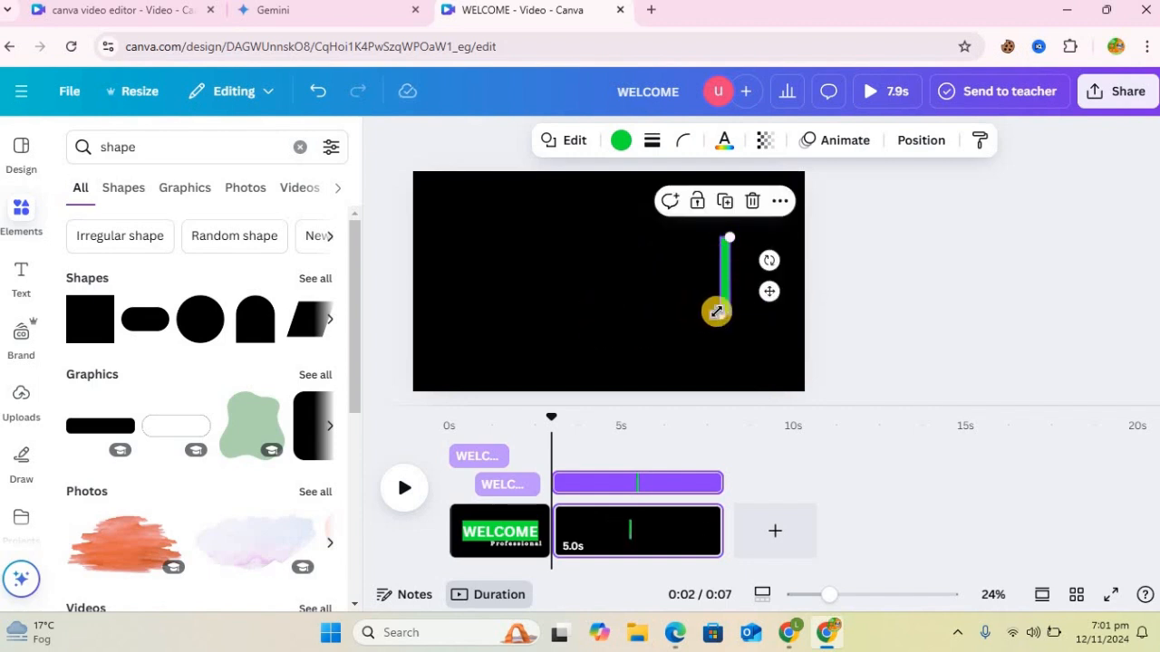
pyautogui.moveTo(724, 311); pyautogui.dragTo(721, 315)
# Step: Apply the Rise animation to the green bar on both enter and exit, with a slower speed and a reversed exit
pyautogui.click(834, 142)
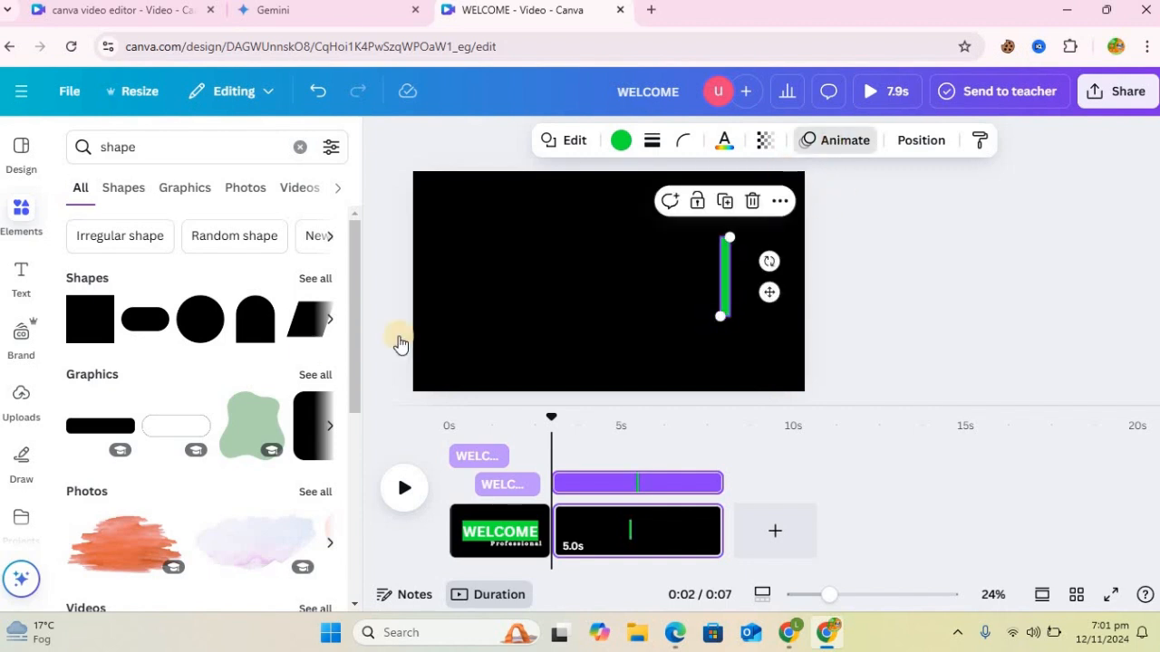
pyautogui.click(103, 477)
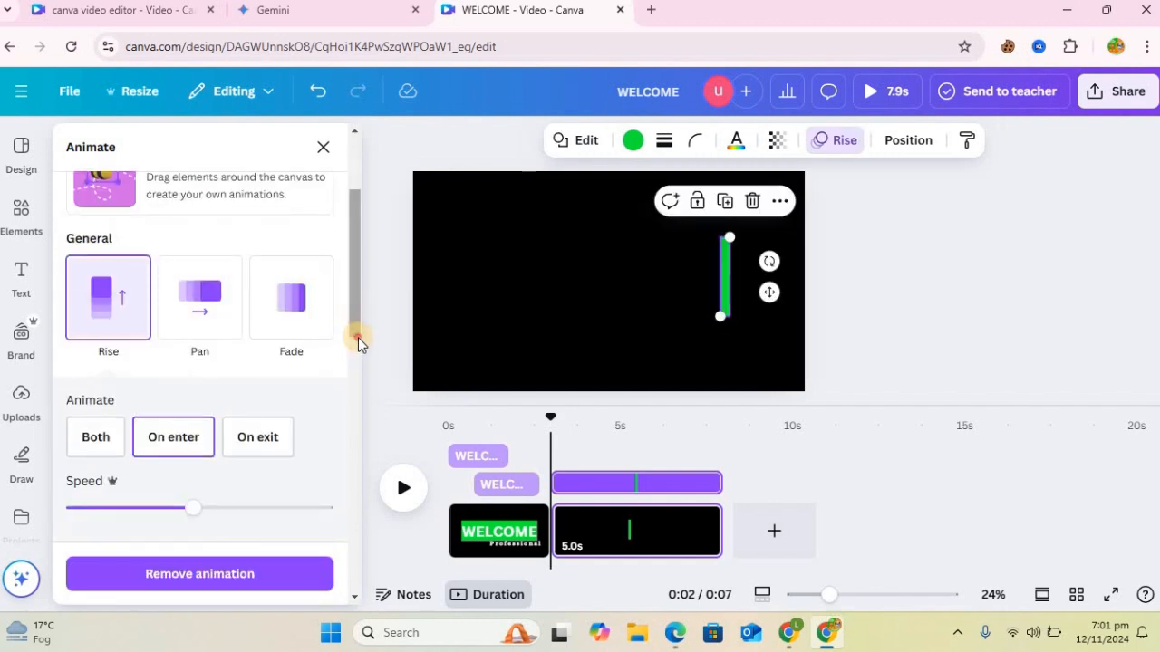
pyautogui.scroll(-1, 357, 334)
pyautogui.click(83, 359)
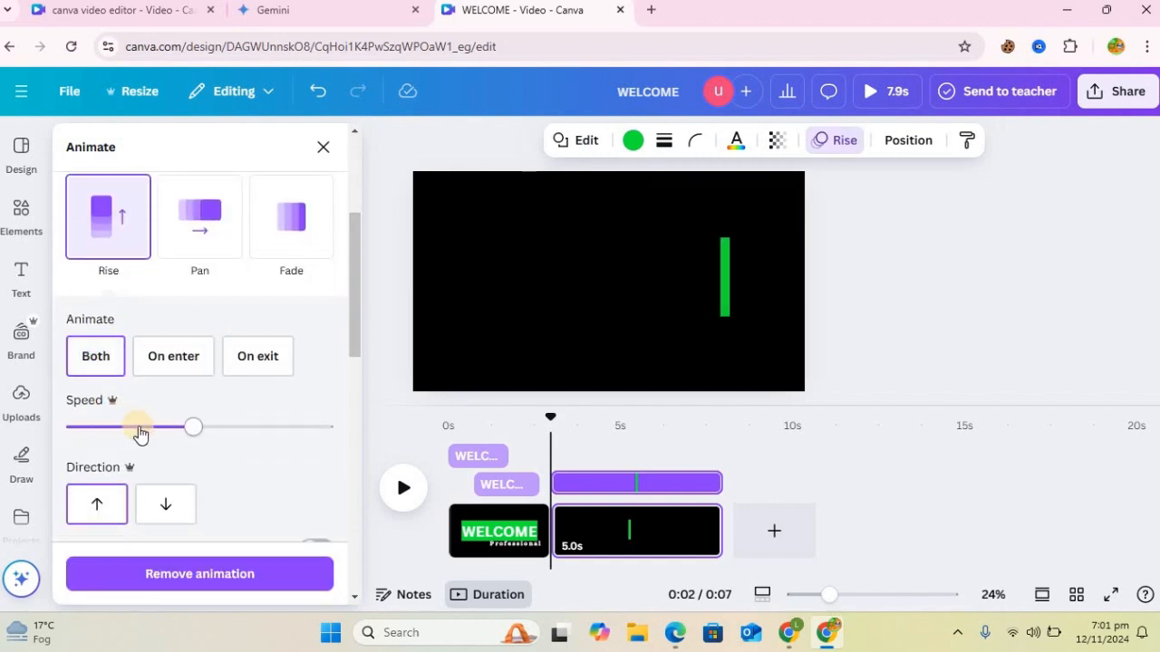
pyautogui.click(136, 428)
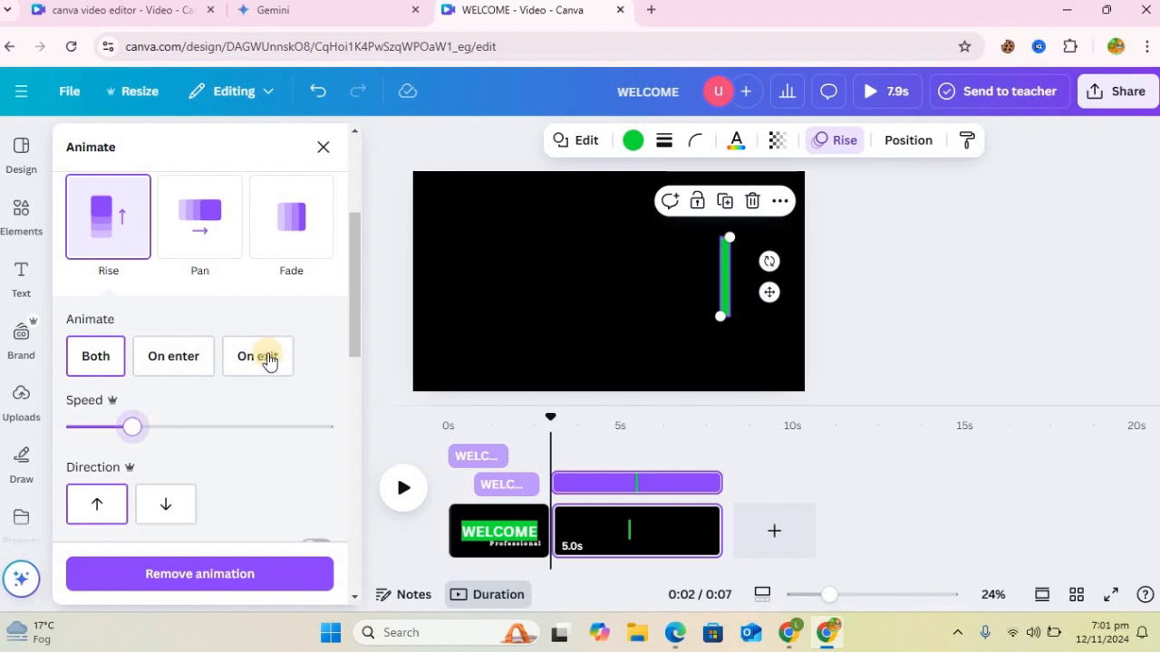
pyautogui.click(362, 393)
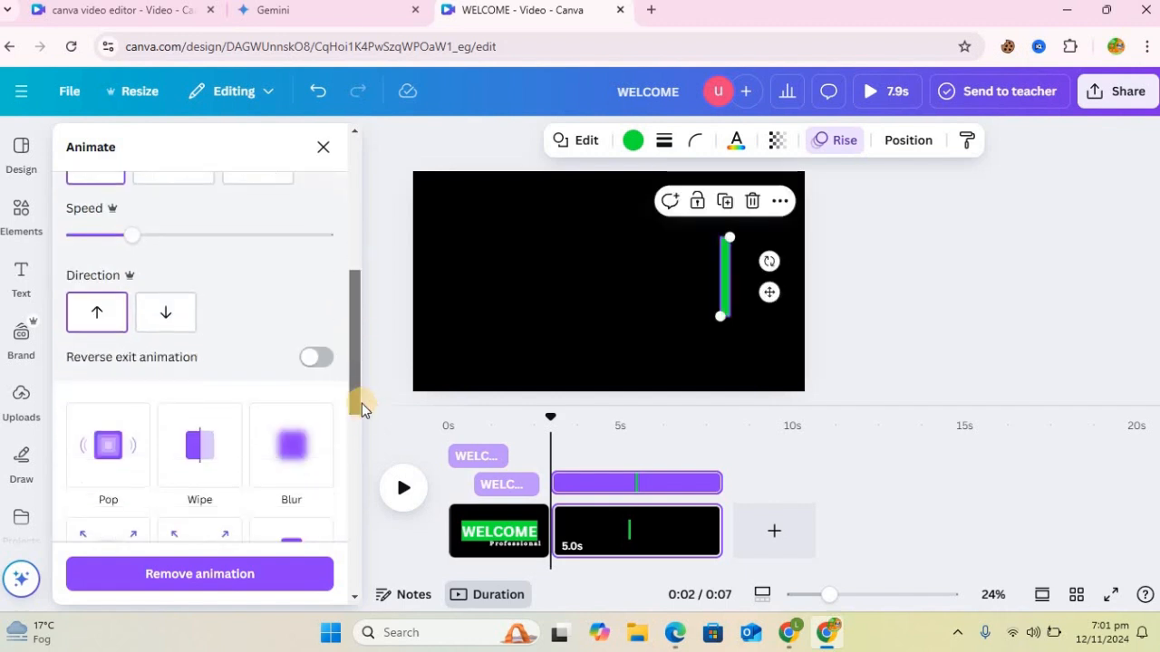
pyautogui.scroll(-1, 361, 409)
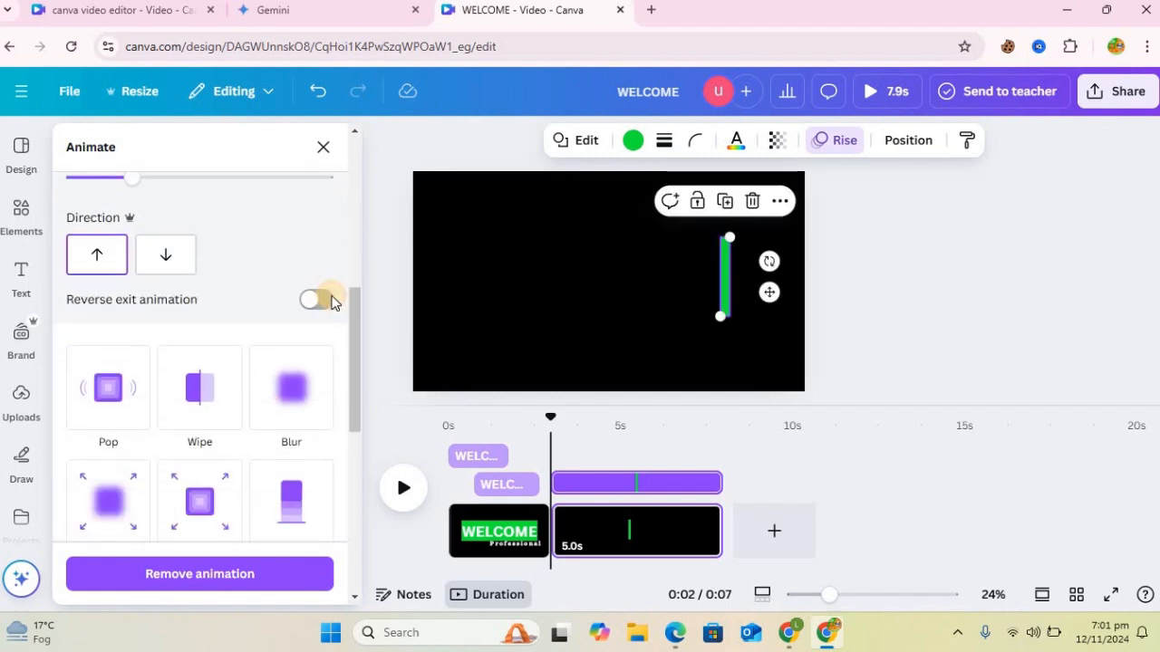
pyautogui.click(315, 300)
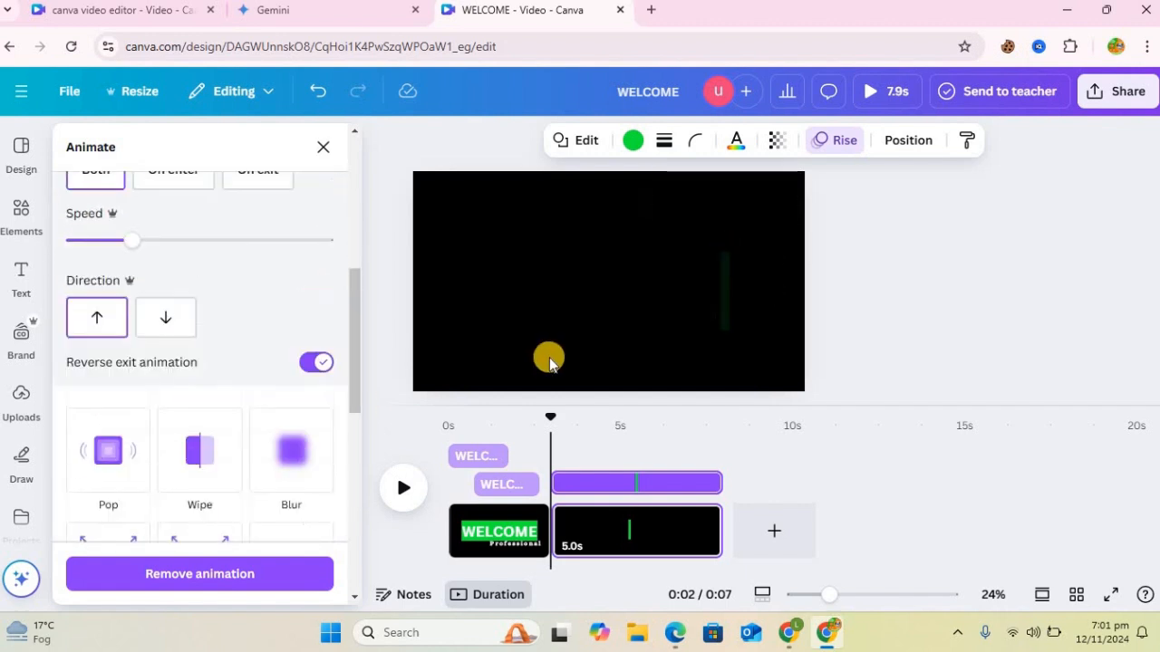
pyautogui.click(532, 299)
# Step: Add a heading reading "Video Ads" to the second page
pyautogui.click(21, 274)
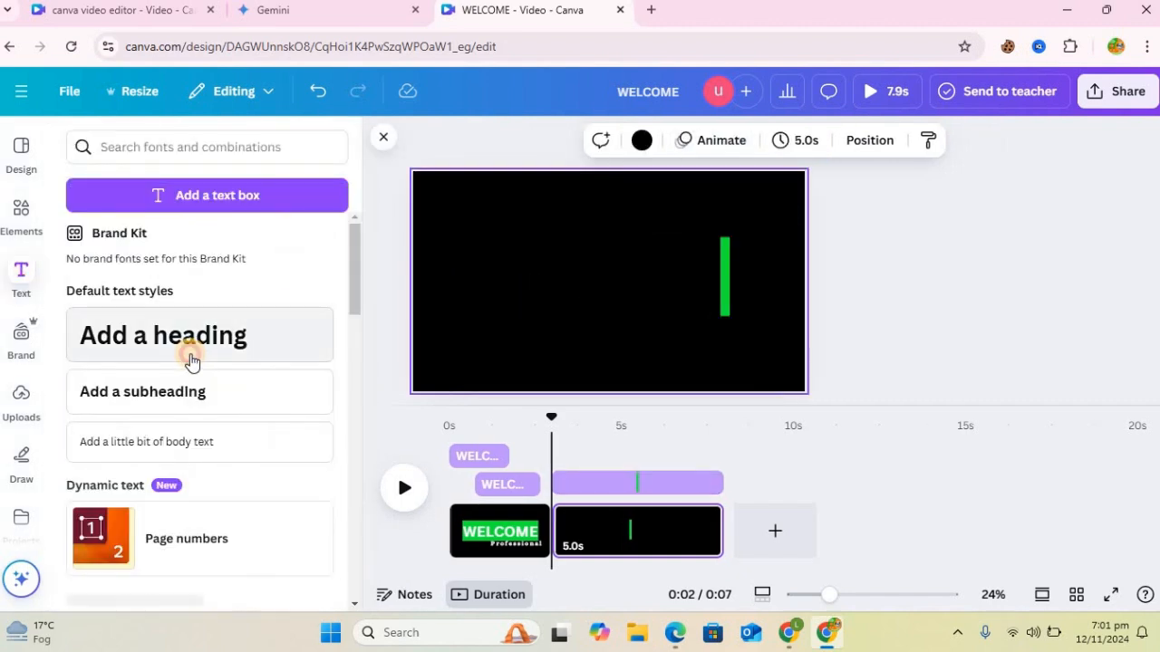
pyautogui.click(190, 358)
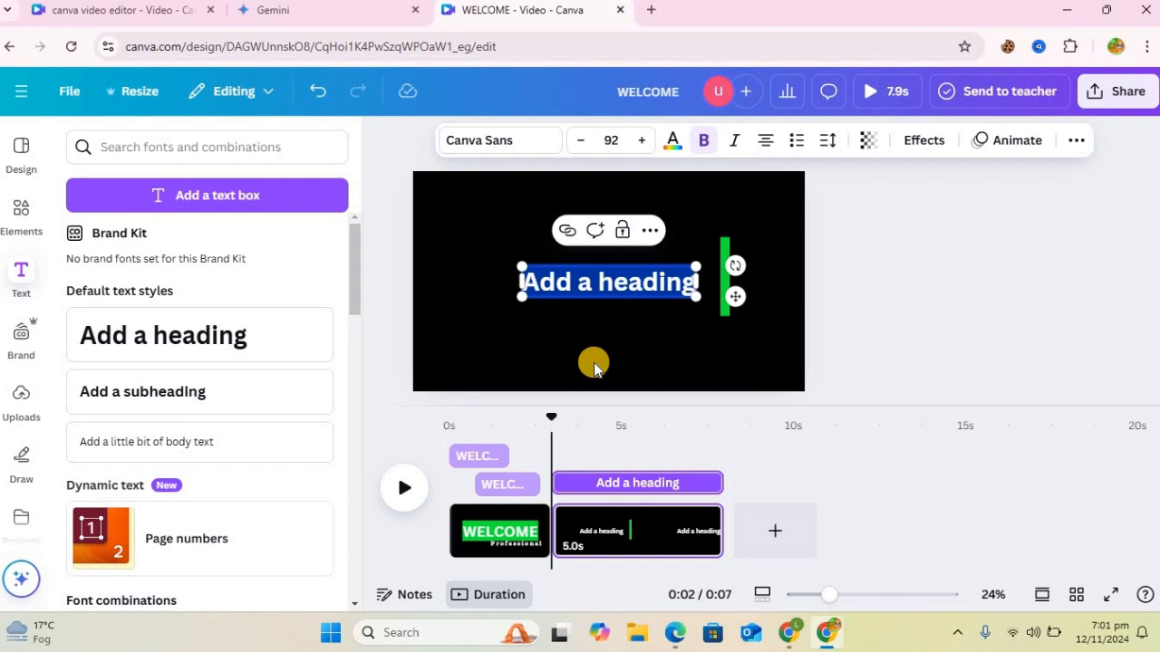
pyautogui.write('Video Ads')
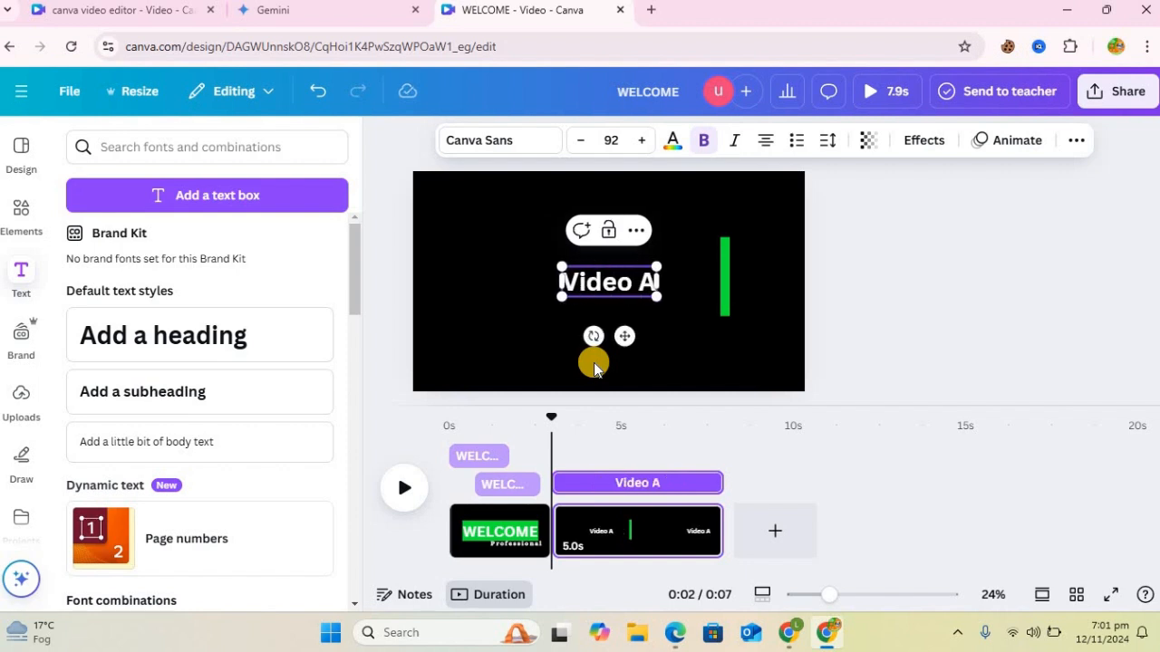
# Step: Change the font of the Video Ads heading to Anton
pyautogui.click(500, 142)
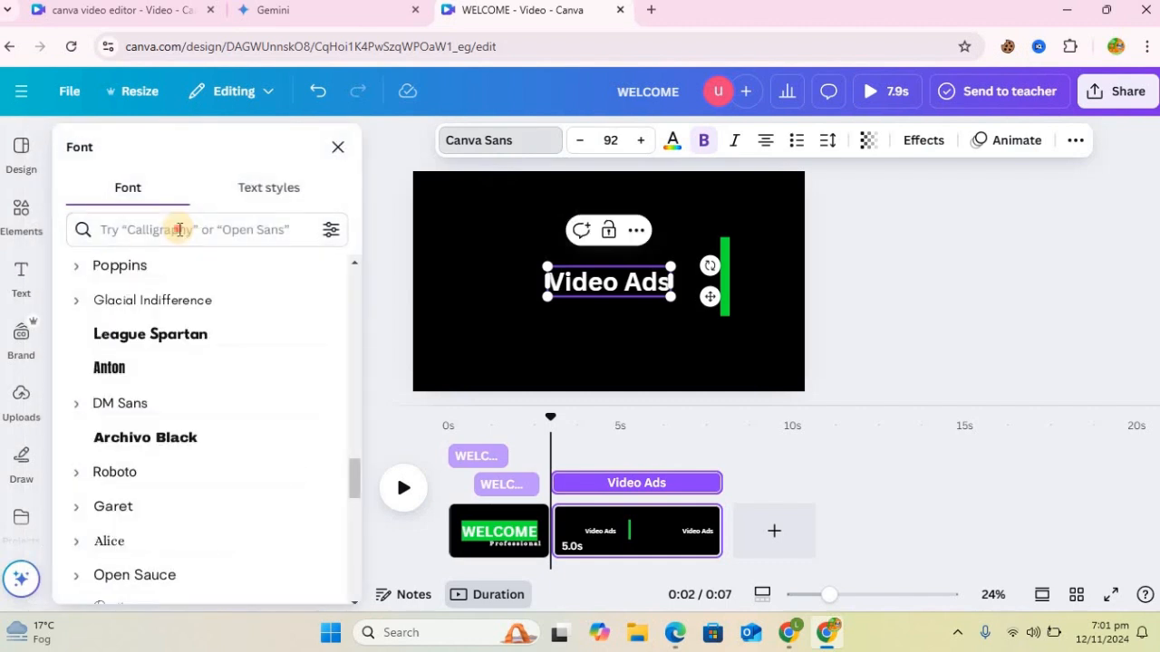
pyautogui.click(179, 229)
pyautogui.write('anto')
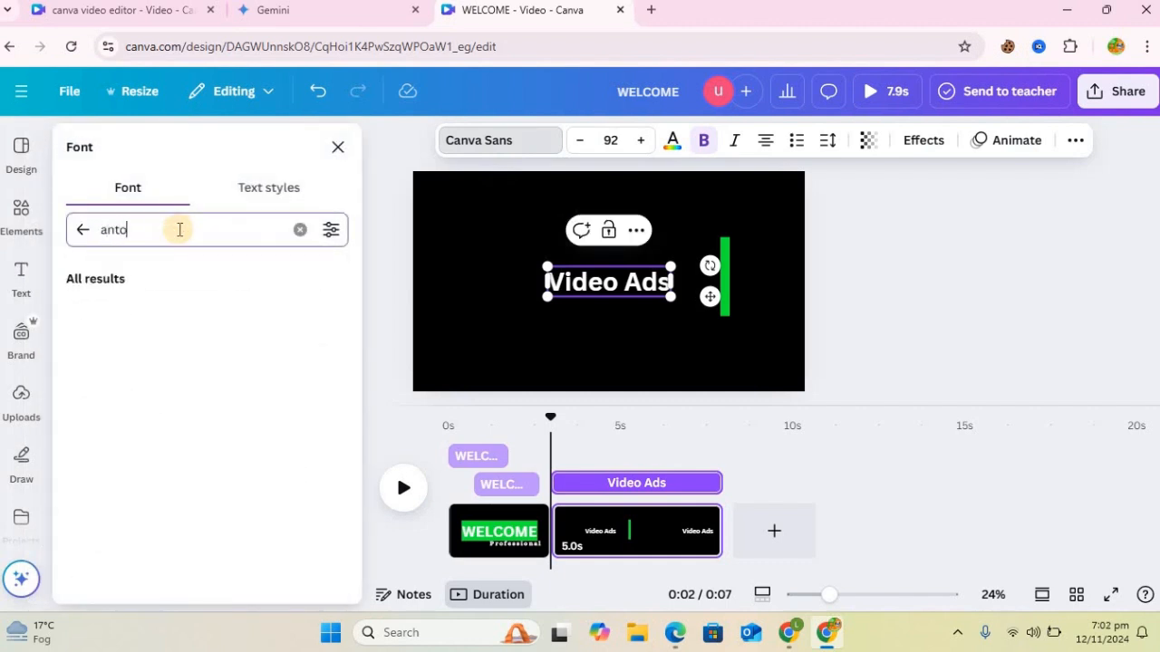
pyautogui.write('n')
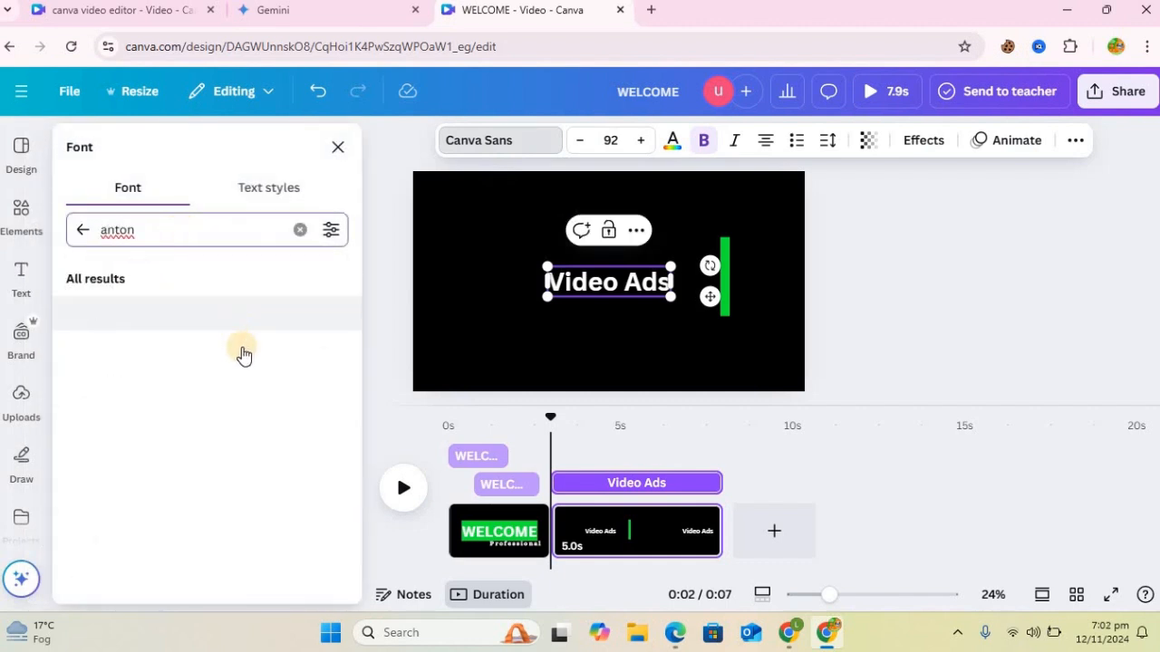
pyautogui.click(135, 311)
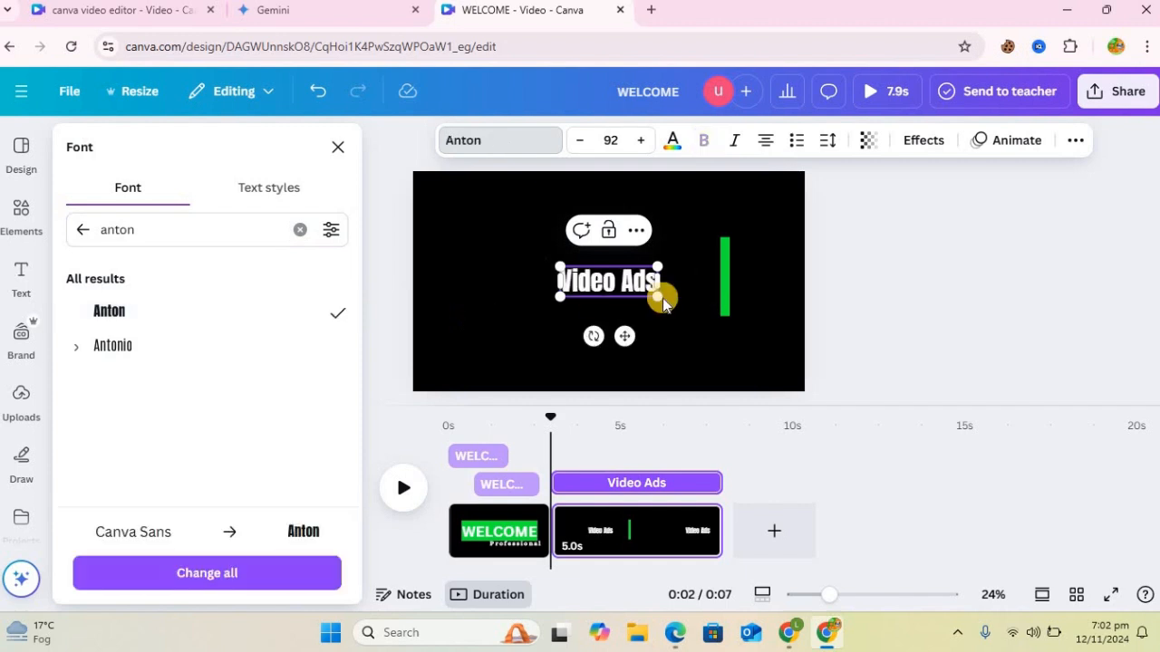
# Step: Enlarge the Video Ads heading to size 182 and place it just left of the green bar
pyautogui.moveTo(715, 333); pyautogui.dragTo(703, 306)
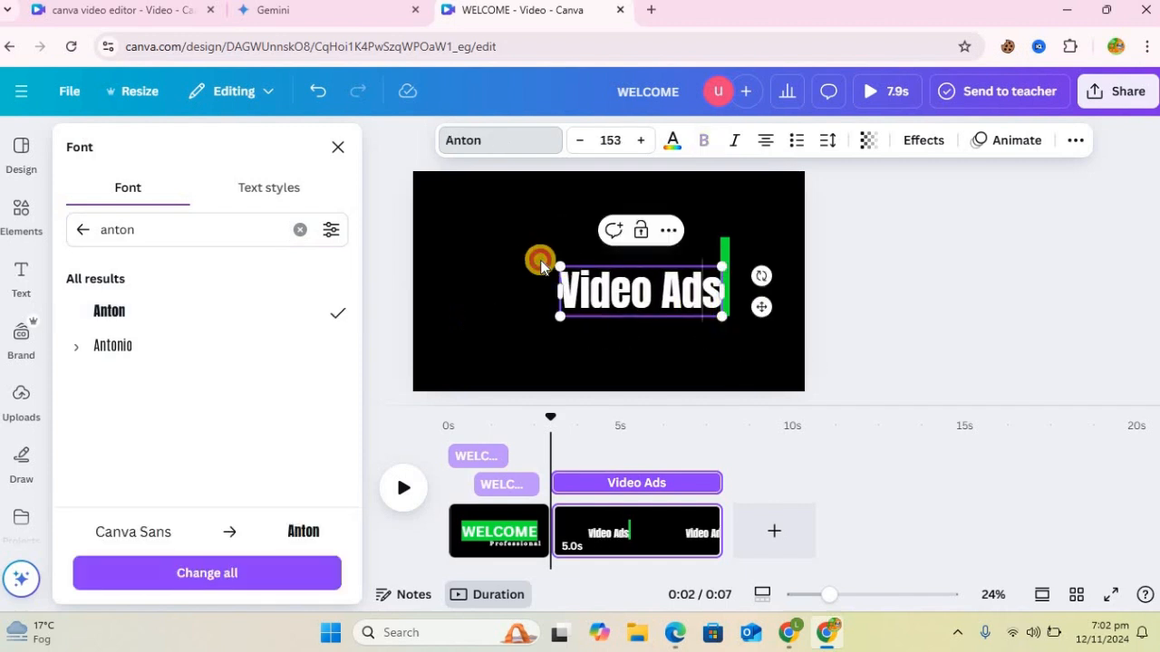
pyautogui.click(638, 349)
pyautogui.click(553, 238)
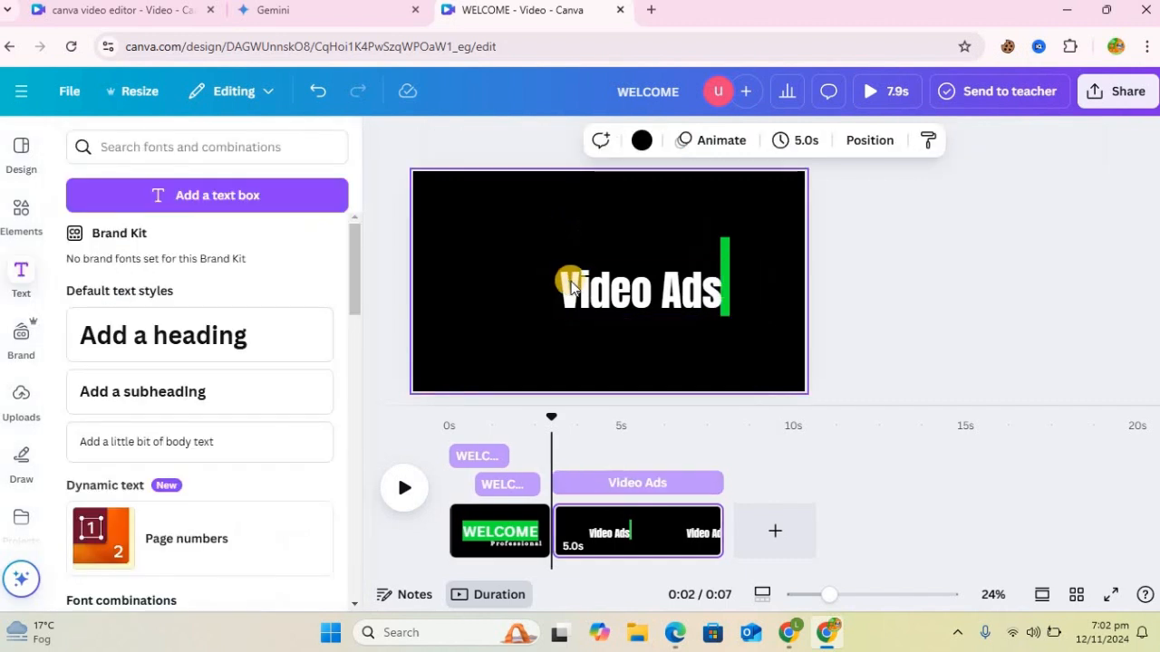
pyautogui.click(560, 261)
pyautogui.moveTo(539, 260); pyautogui.dragTo(529, 257)
pyautogui.moveTo(660, 299); pyautogui.dragTo(642, 309)
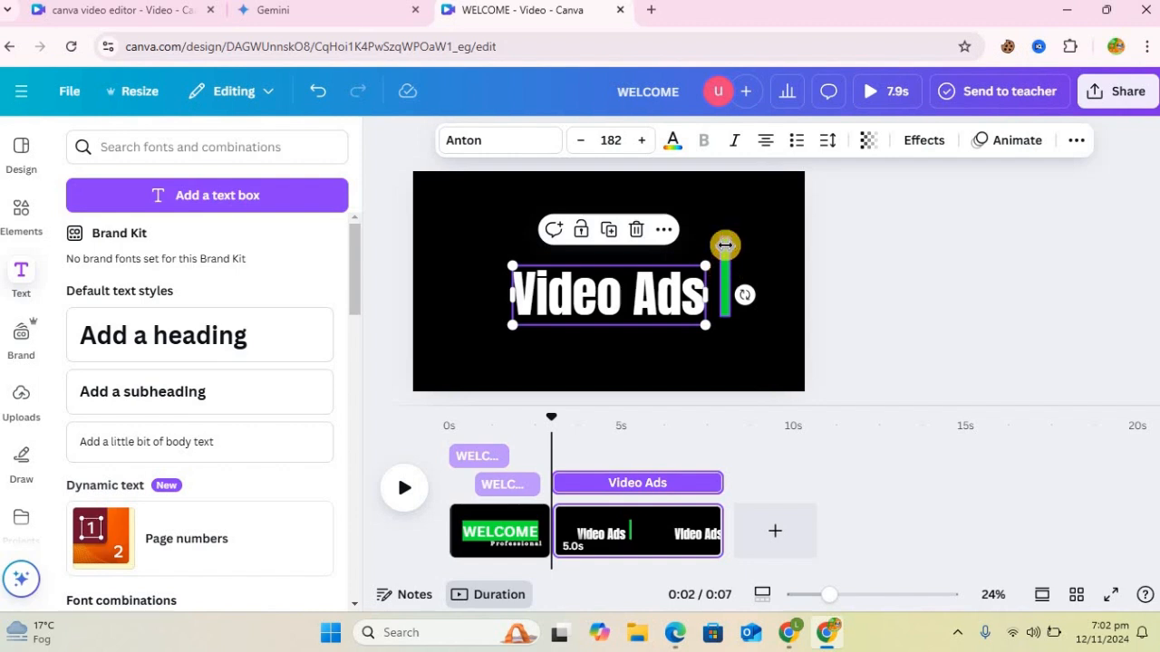
# Step: Enlarge the vertical bar upward and recolor it pink, #F6029C
pyautogui.click(725, 244)
pyautogui.moveTo(735, 224); pyautogui.dragTo(732, 222)
pyautogui.click(517, 150)
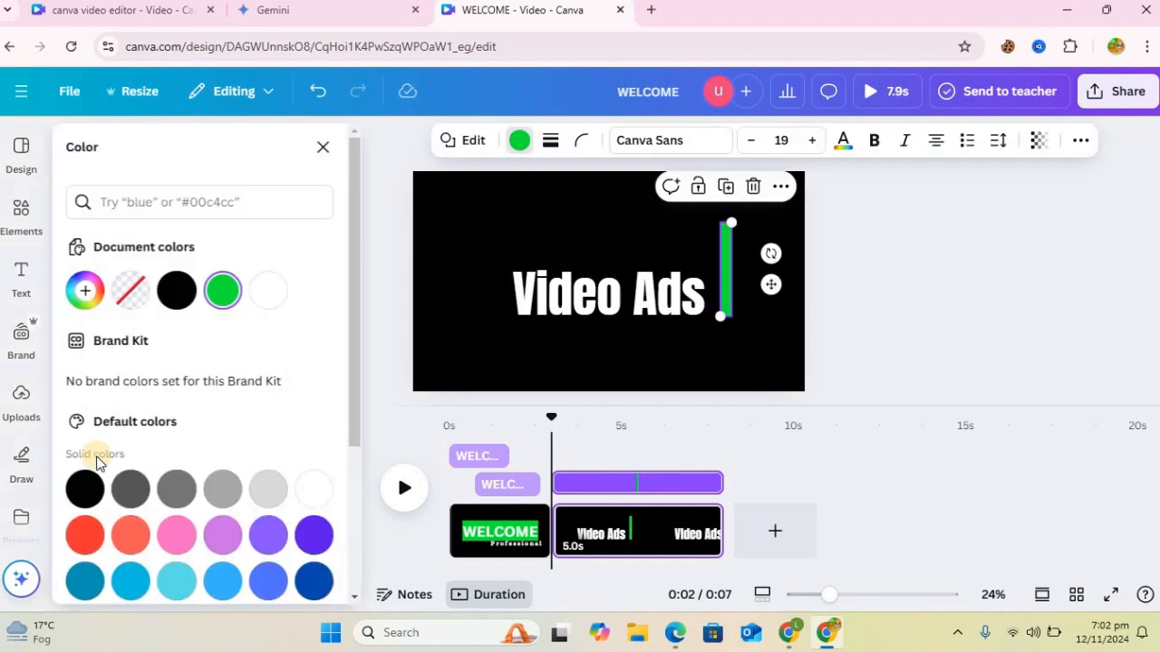
pyautogui.click(85, 290)
pyautogui.click(292, 480)
pyautogui.click(312, 379)
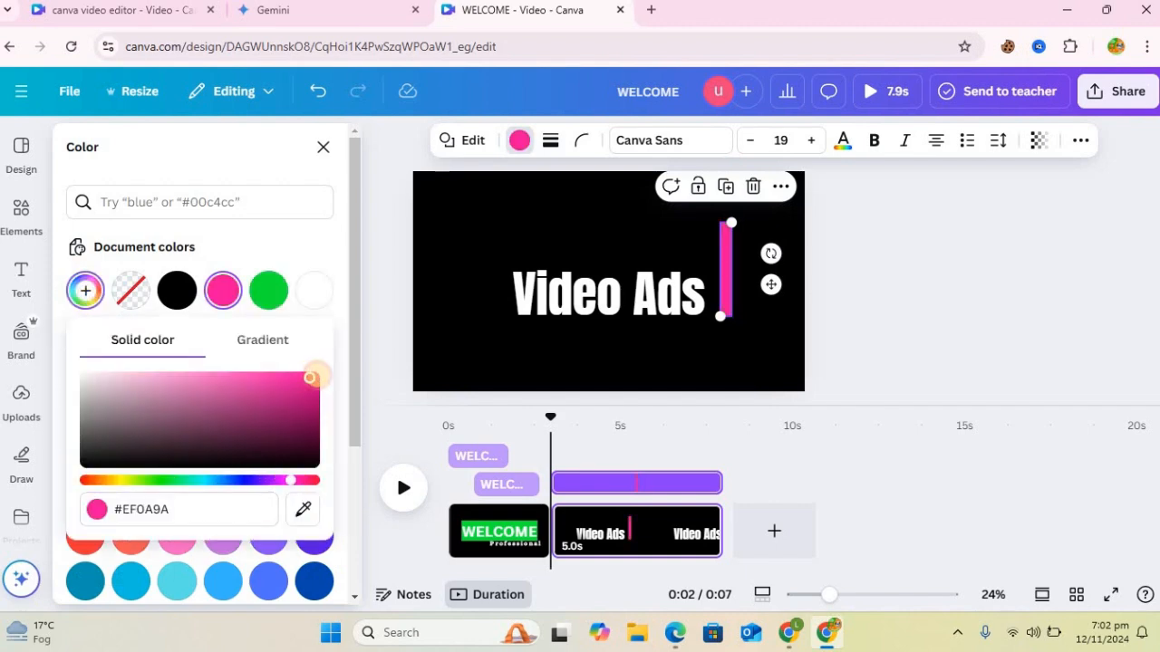
pyautogui.moveTo(312, 379); pyautogui.dragTo(315, 375)
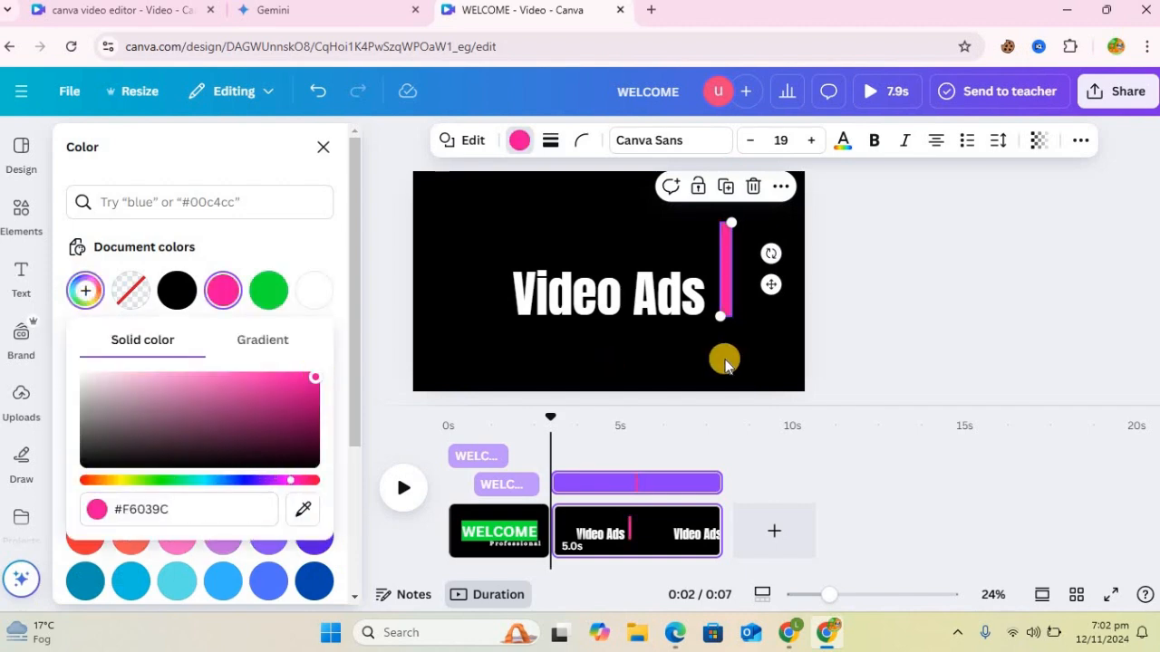
pyautogui.click(915, 347)
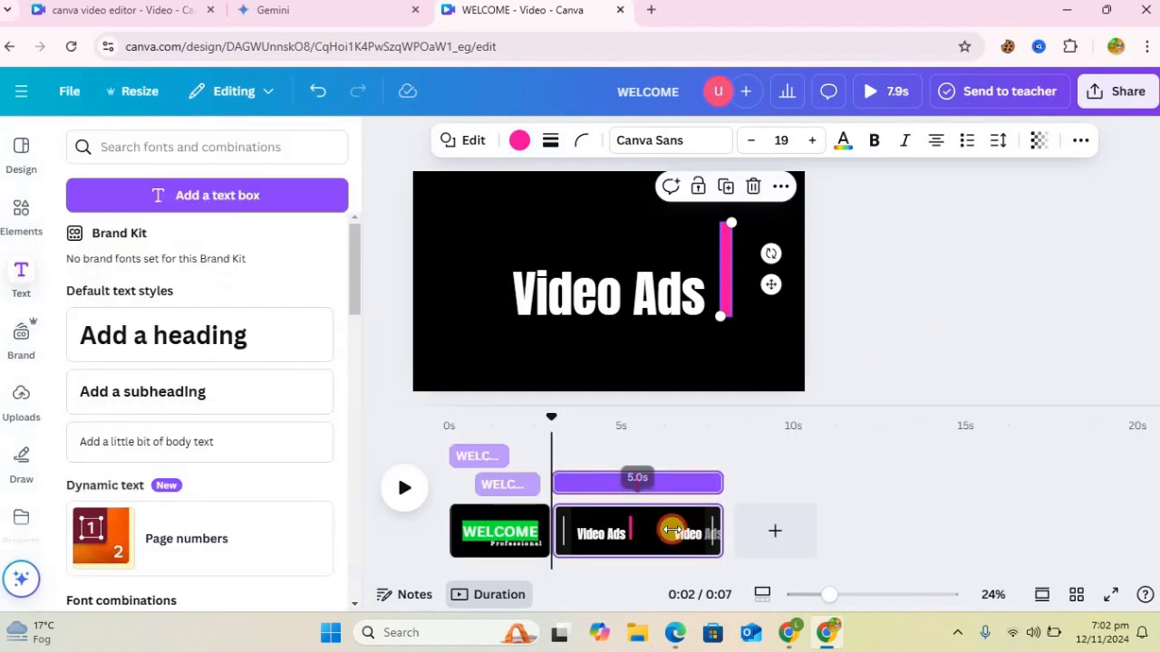
# Step: Shorten the second page to 2.9 s and trim the start of the Video Ads heading so it appears after the bar
pyautogui.moveTo(672, 530); pyautogui.dragTo(640, 529)
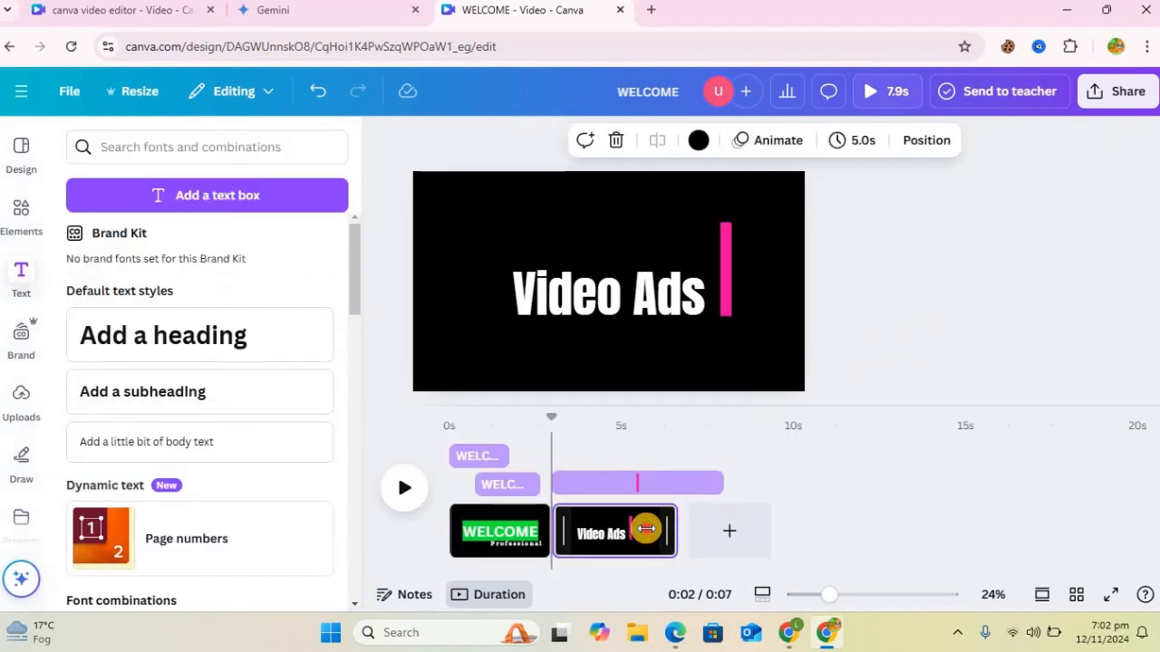
pyautogui.click(649, 309)
pyautogui.click(664, 231)
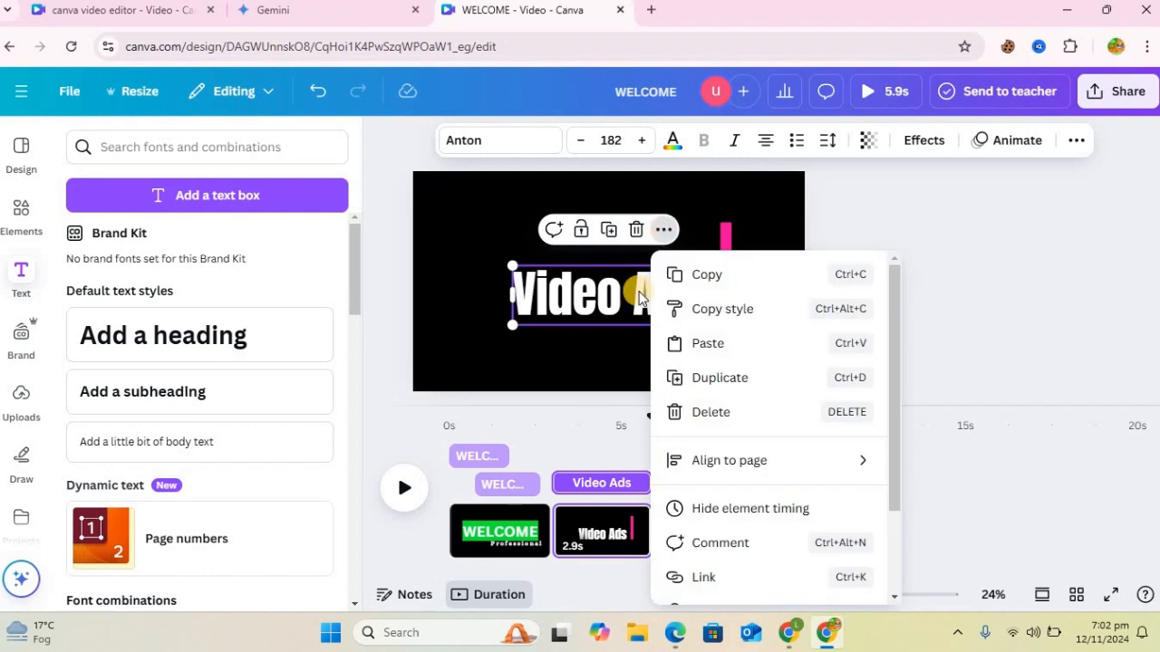
pyautogui.click(617, 352)
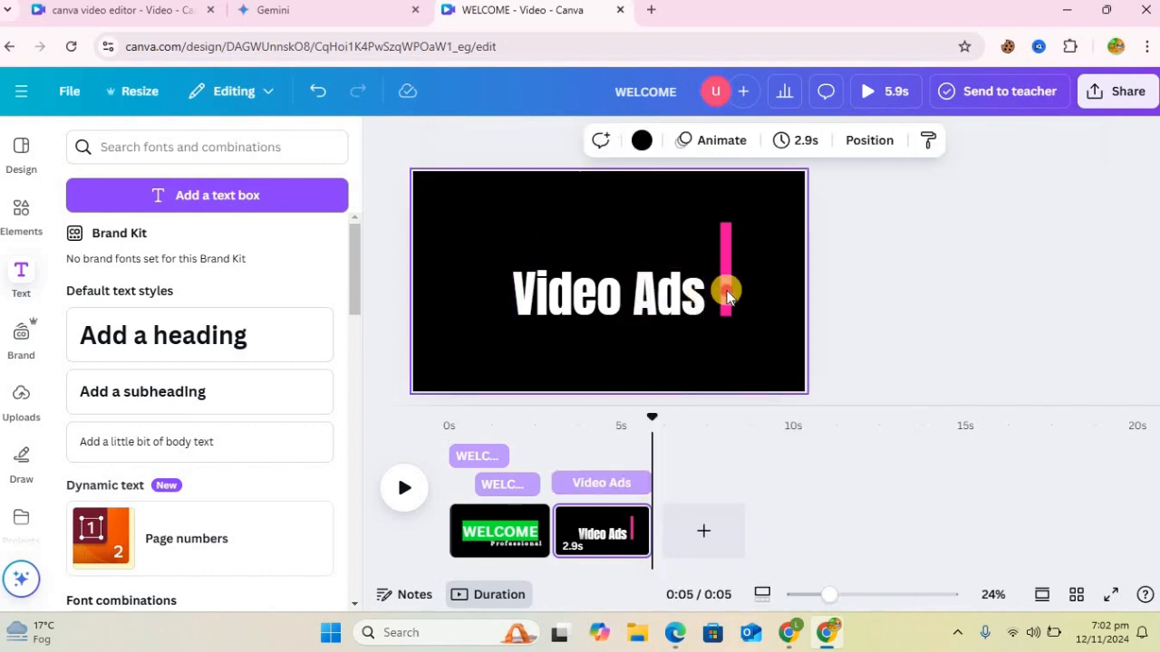
pyautogui.click(722, 288)
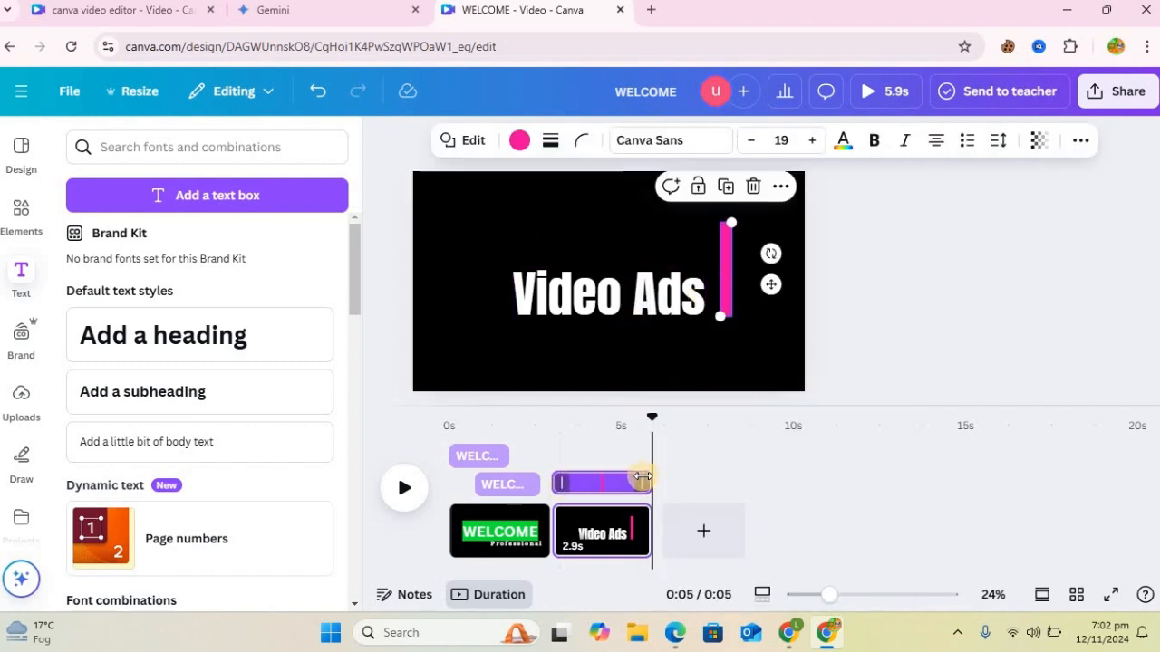
pyautogui.click(654, 316)
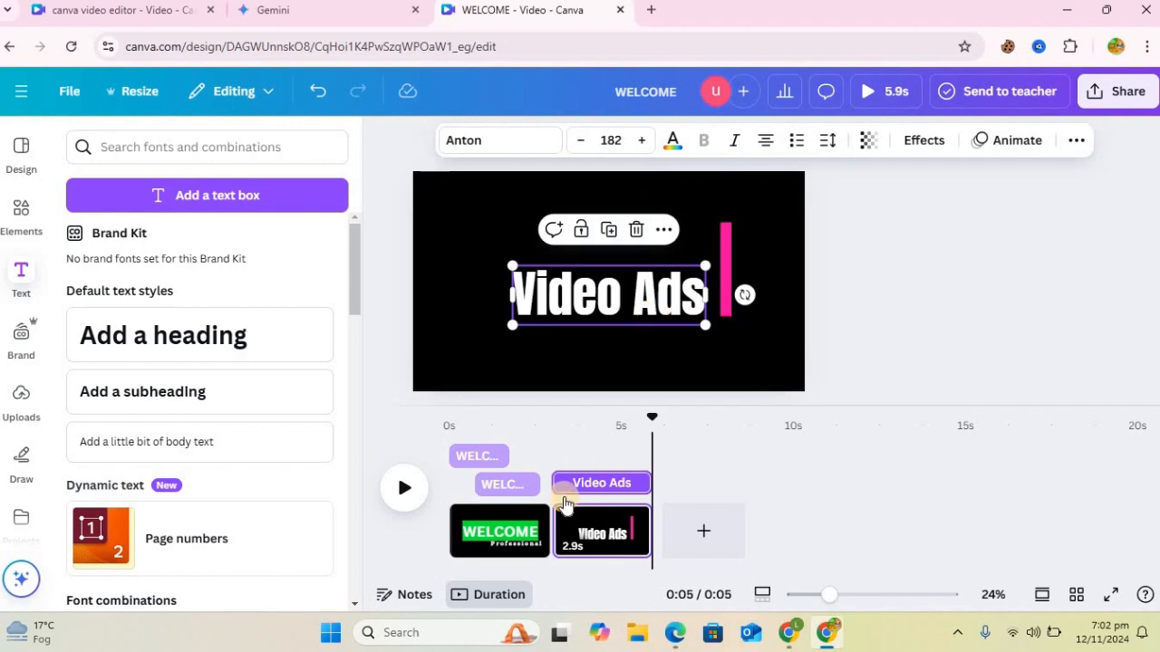
pyautogui.moveTo(578, 482); pyautogui.dragTo(592, 482)
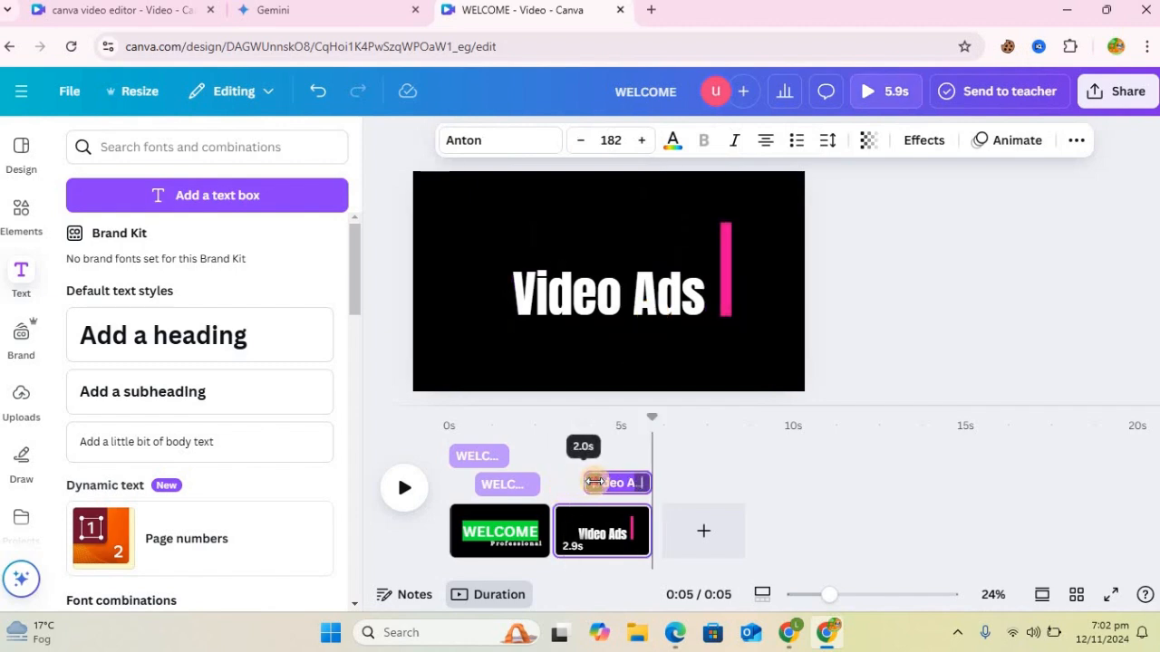
# Step: Apply the Pan animation to the Video Ads heading
pyautogui.moveTo(651, 434); pyautogui.dragTo(610, 392)
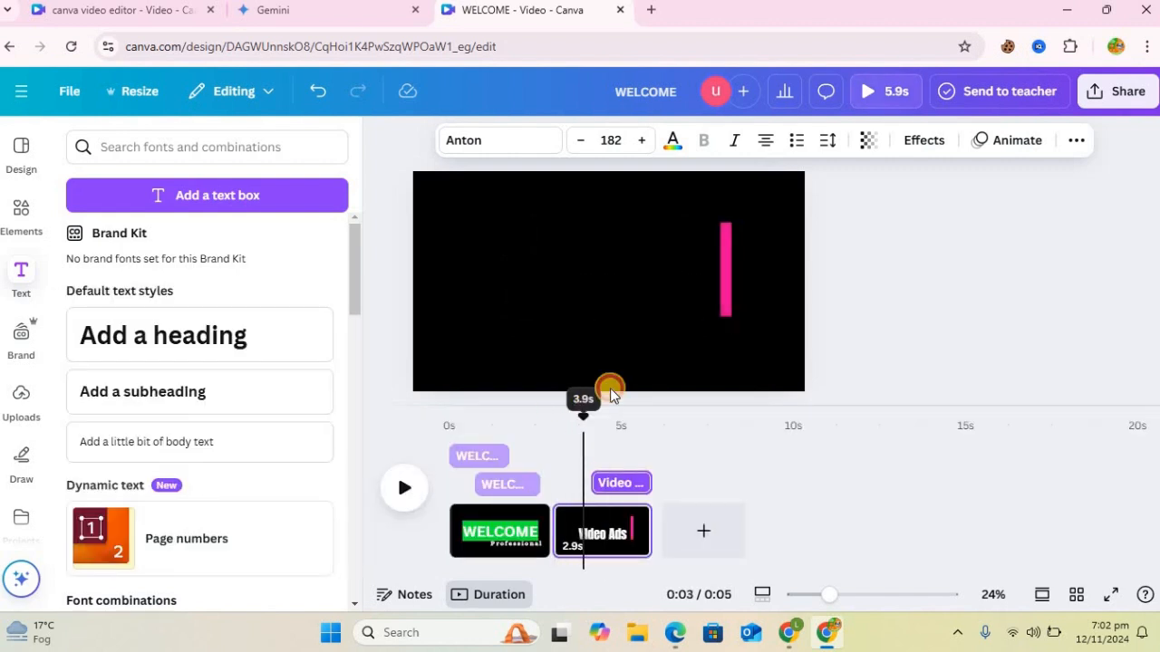
pyautogui.click(727, 298)
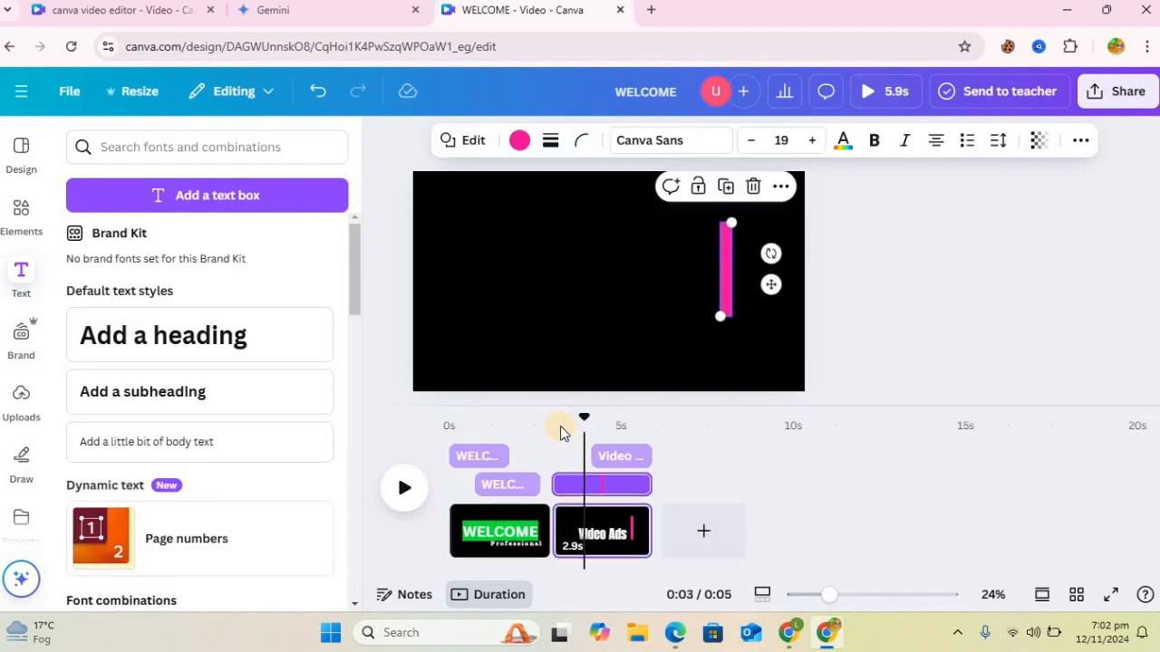
pyautogui.moveTo(555, 419); pyautogui.dragTo(623, 402)
pyautogui.click(672, 292)
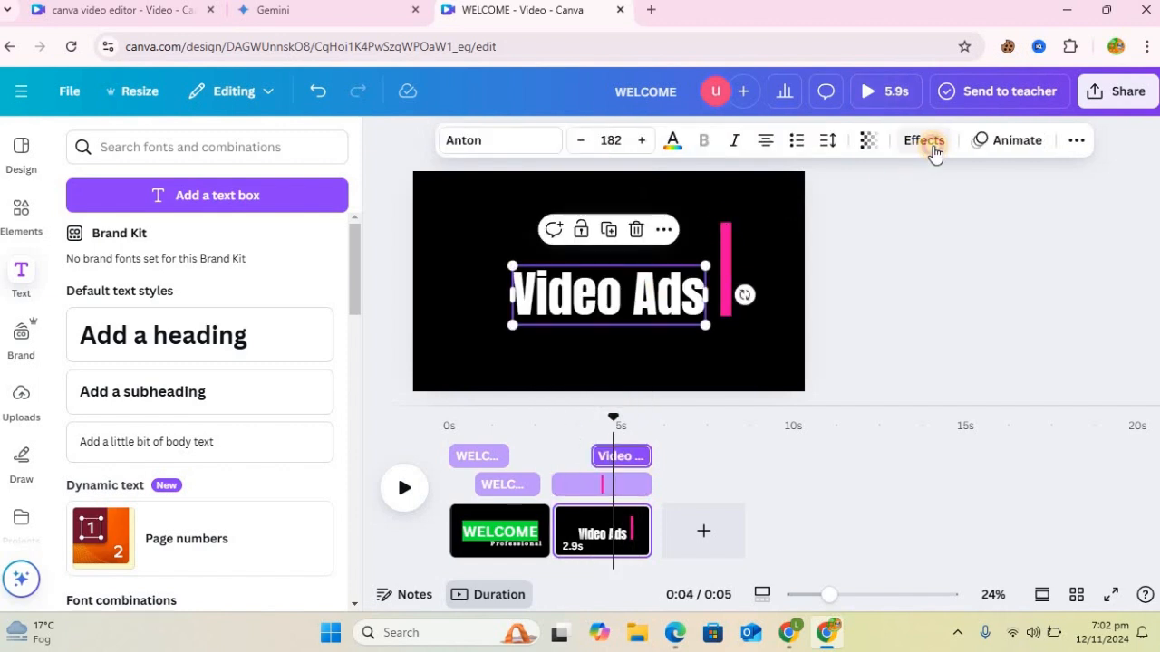
pyautogui.click(934, 147)
pyautogui.click(983, 143)
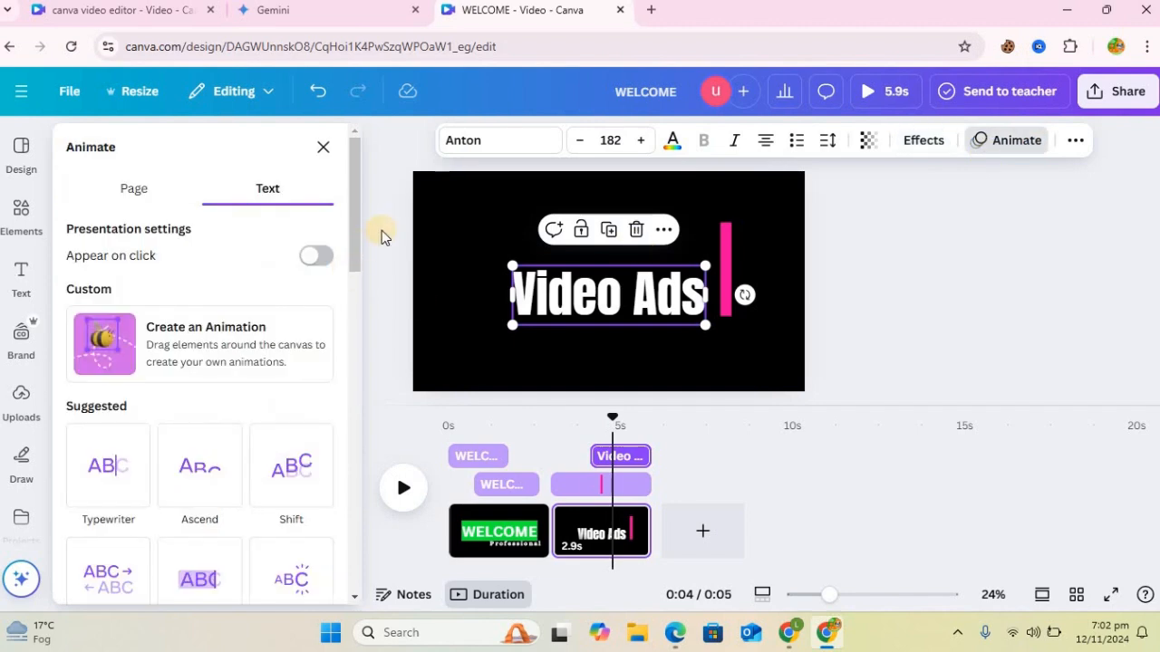
pyautogui.click(355, 375)
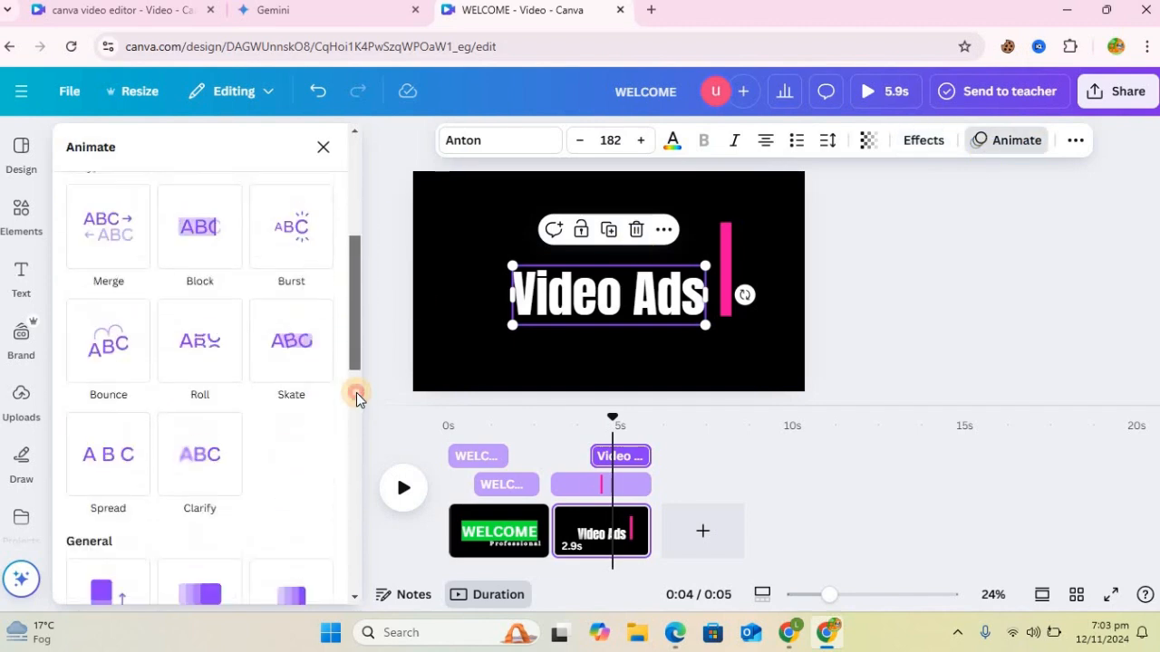
pyautogui.scroll(-5, 356, 399)
pyautogui.click(209, 381)
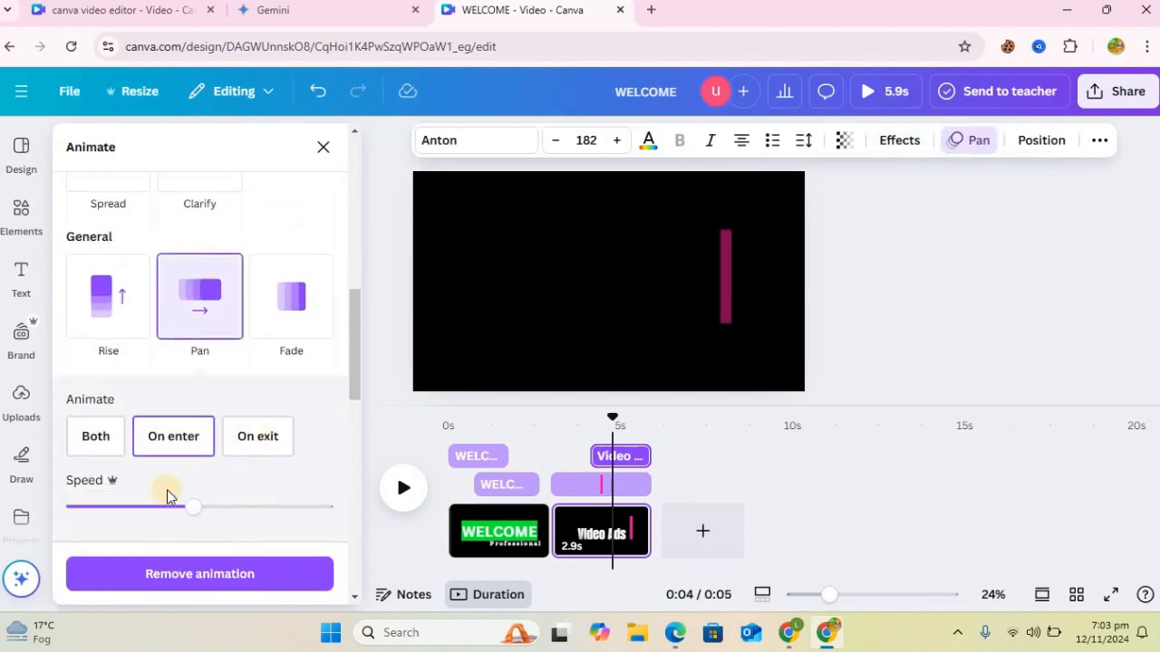
# Step: Set the Pan animation to play on both enter and exit, lower its speed, and turn on reverse exit animation
pyautogui.click(95, 442)
pyautogui.scroll(-1, 355, 371)
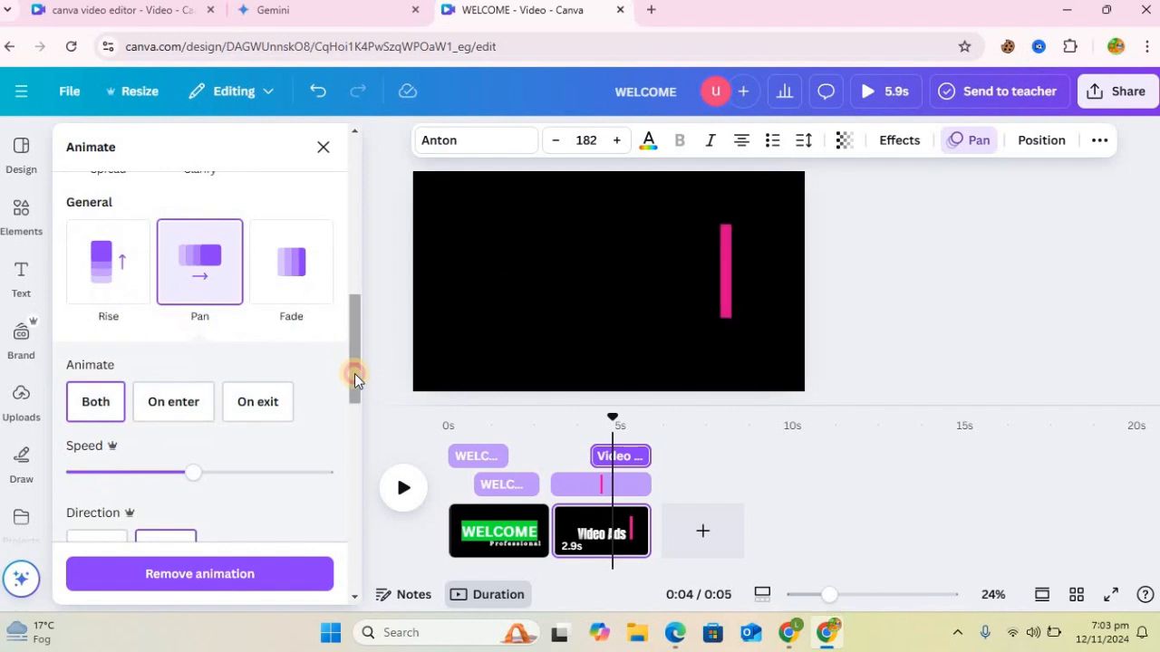
pyautogui.moveTo(355, 374); pyautogui.dragTo(356, 414)
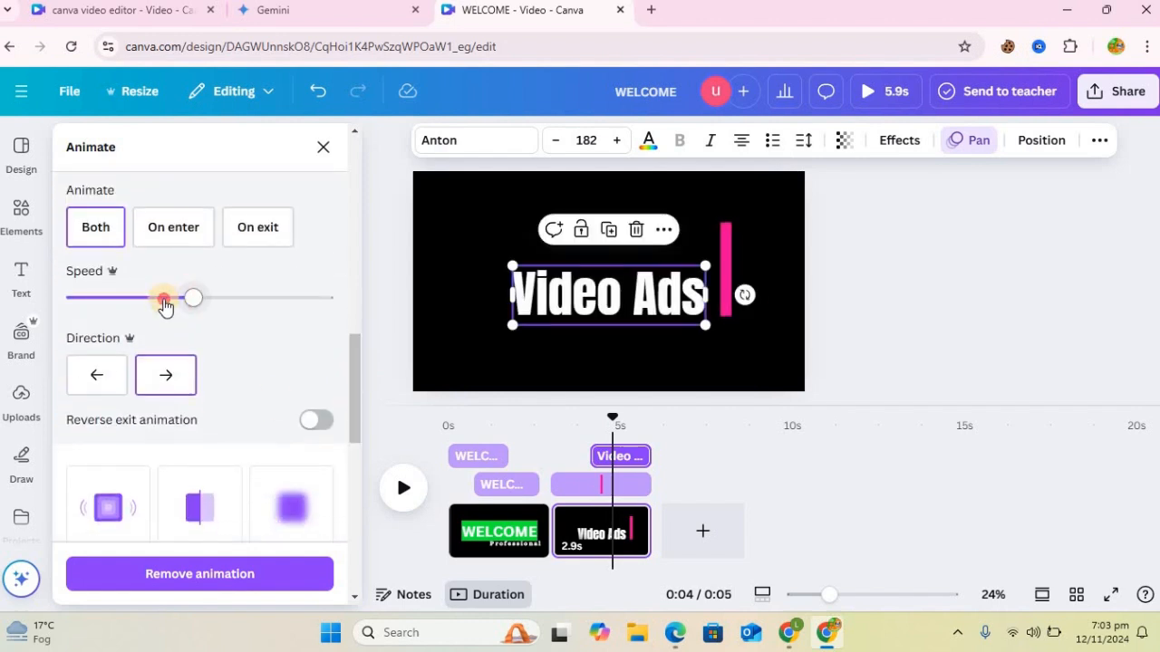
pyautogui.moveTo(164, 304); pyautogui.dragTo(130, 301)
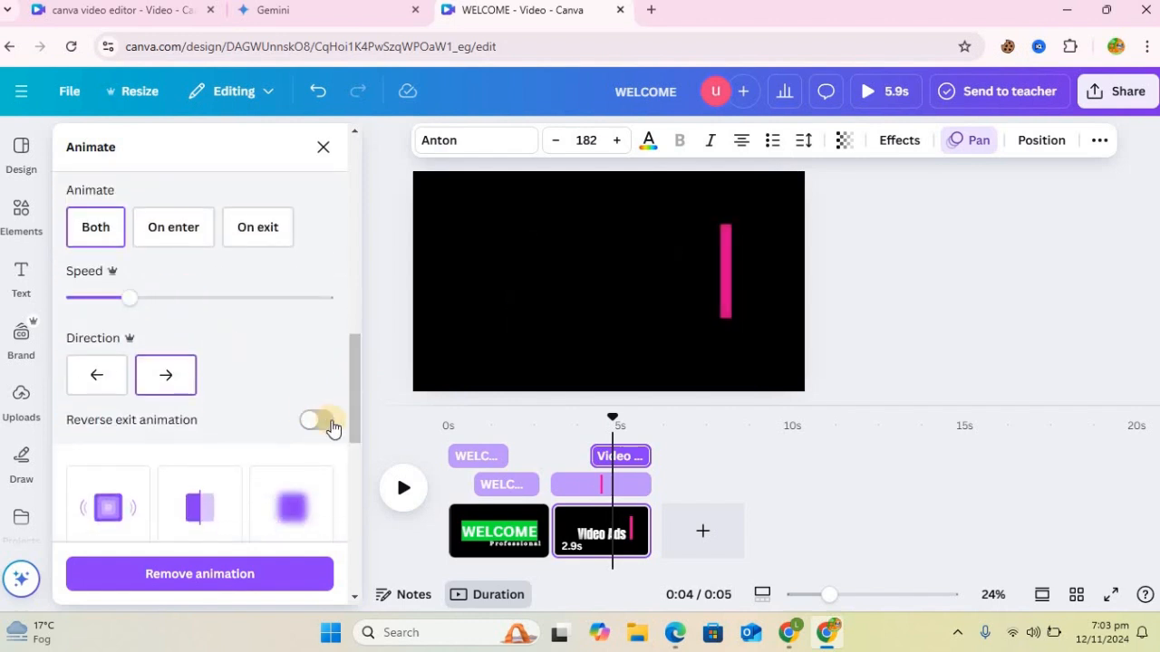
pyautogui.click(330, 424)
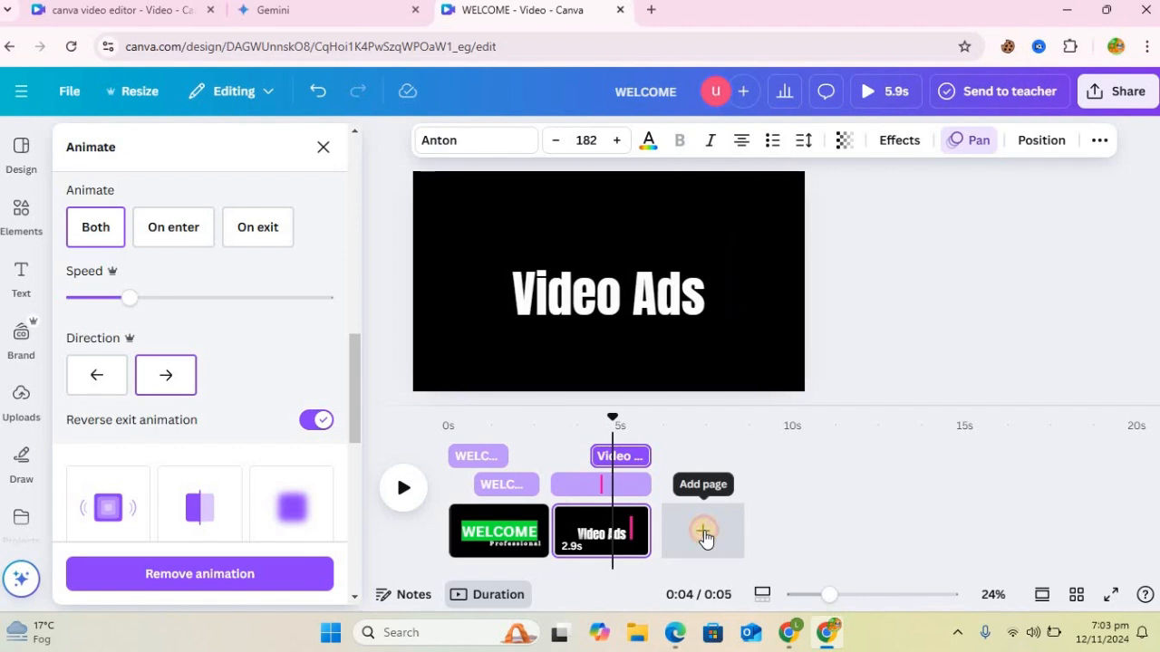
# Step: Add a third page after the Video Ads page and insert a square shape on it
pyautogui.click(703, 531)
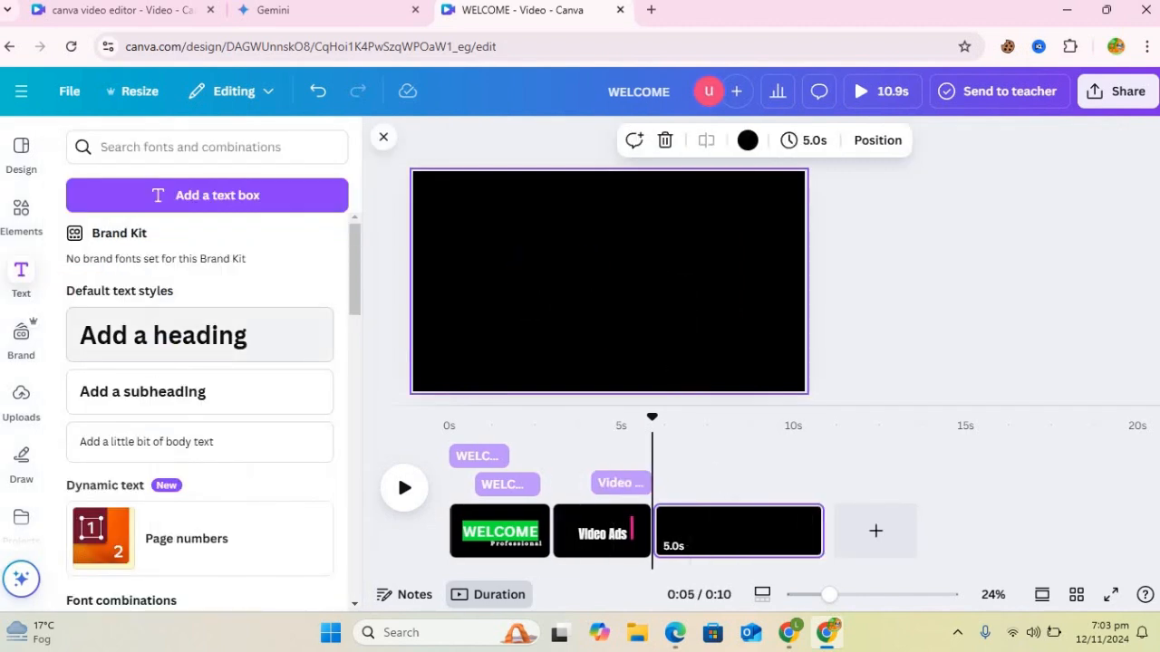
pyautogui.click(21, 212)
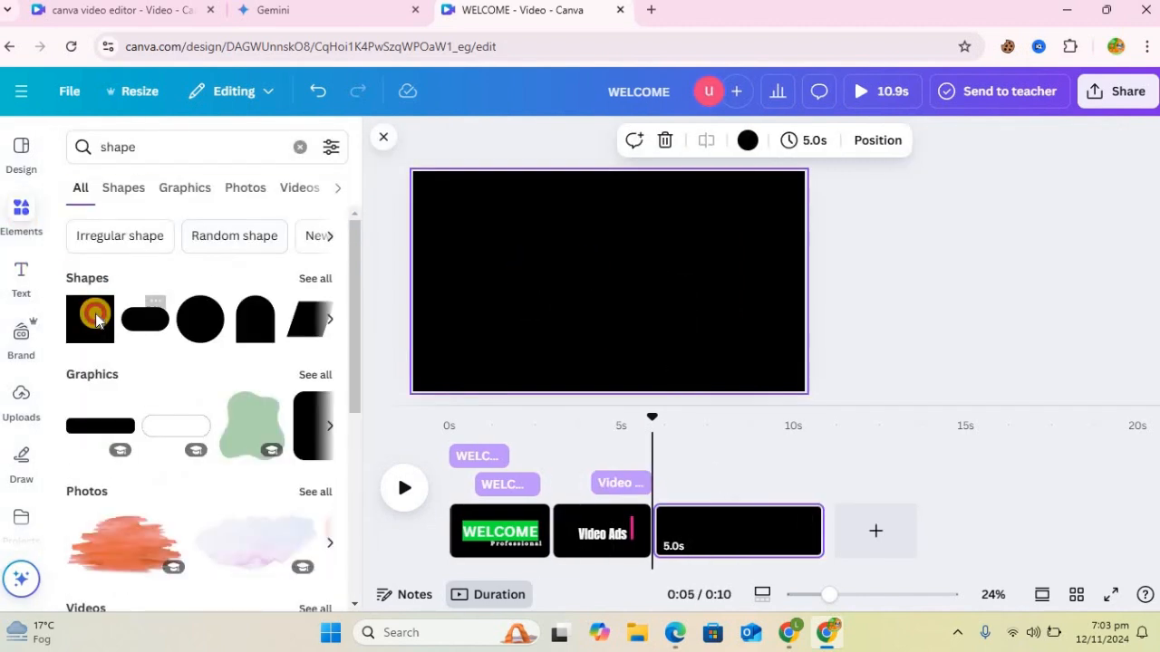
pyautogui.click(96, 313)
pyautogui.click(92, 321)
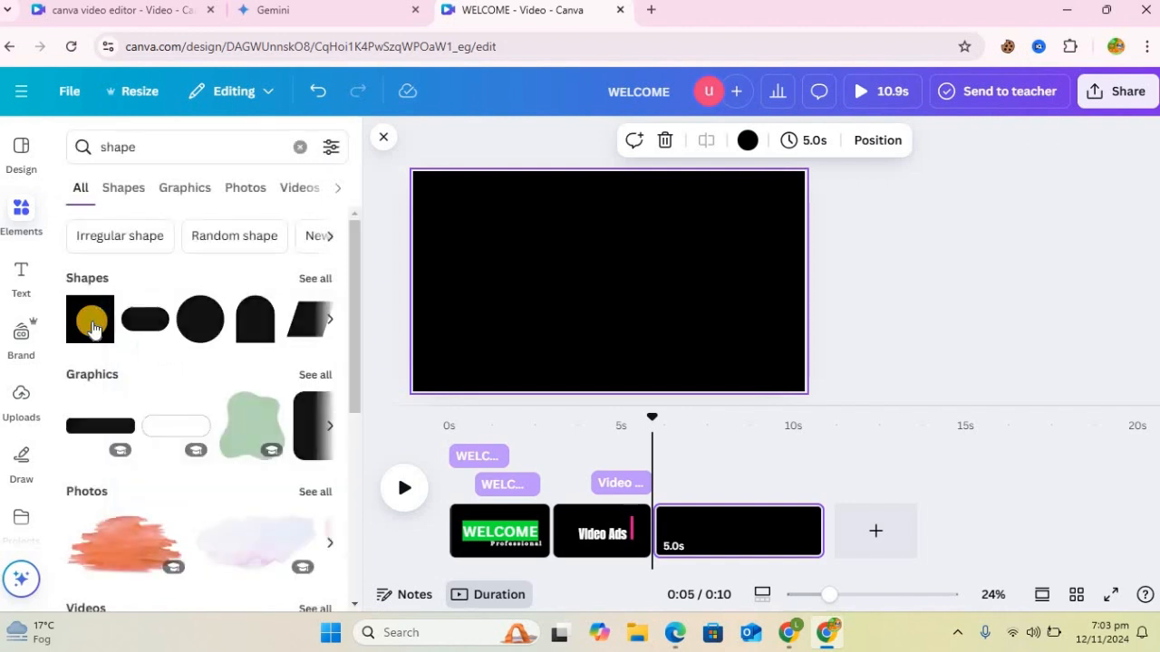
pyautogui.click(92, 326)
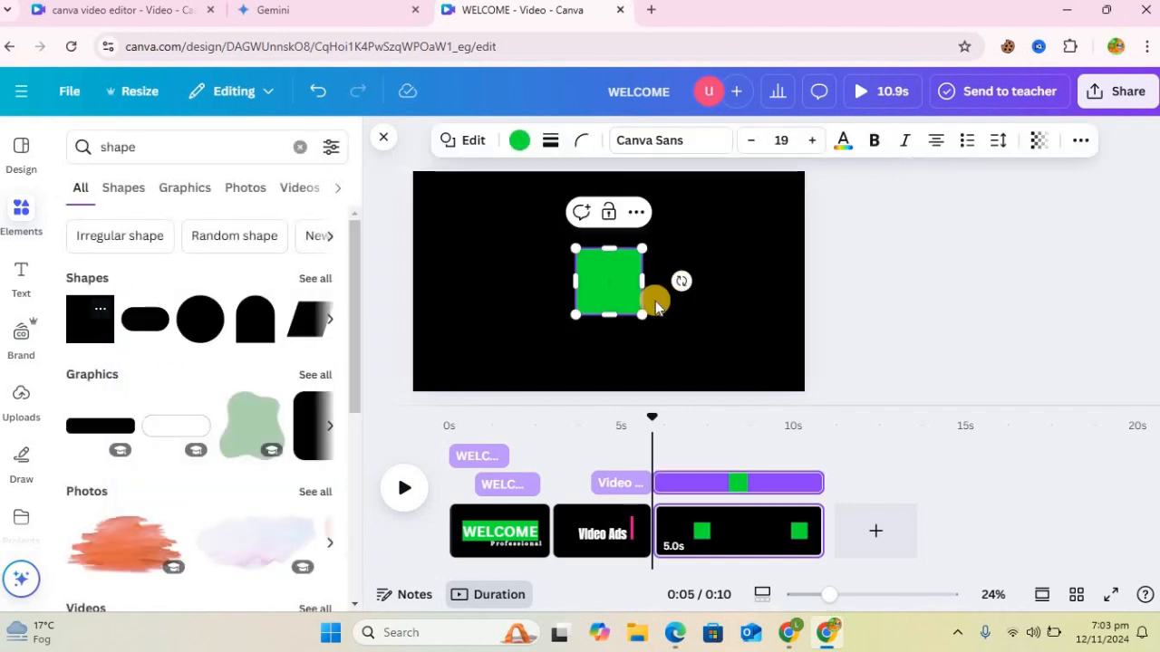
# Step: Reshape the square into a long thin horizontal bar and place a duplicate below it, both centered horizontally on the page
pyautogui.moveTo(609, 314); pyautogui.dragTo(481, 263)
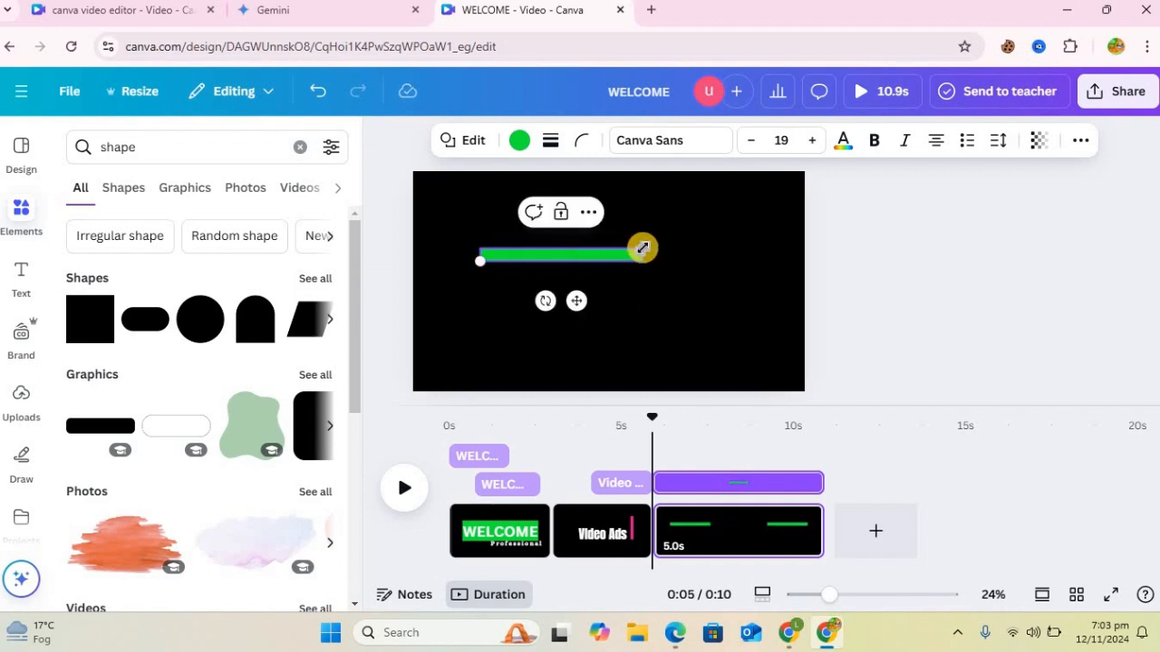
pyautogui.moveTo(699, 248)
pyautogui.mouseDown()
pyautogui.moveTo(745, 251)
pyautogui.moveTo(709, 251)
pyautogui.mouseUp()
pyautogui.click(596, 217)
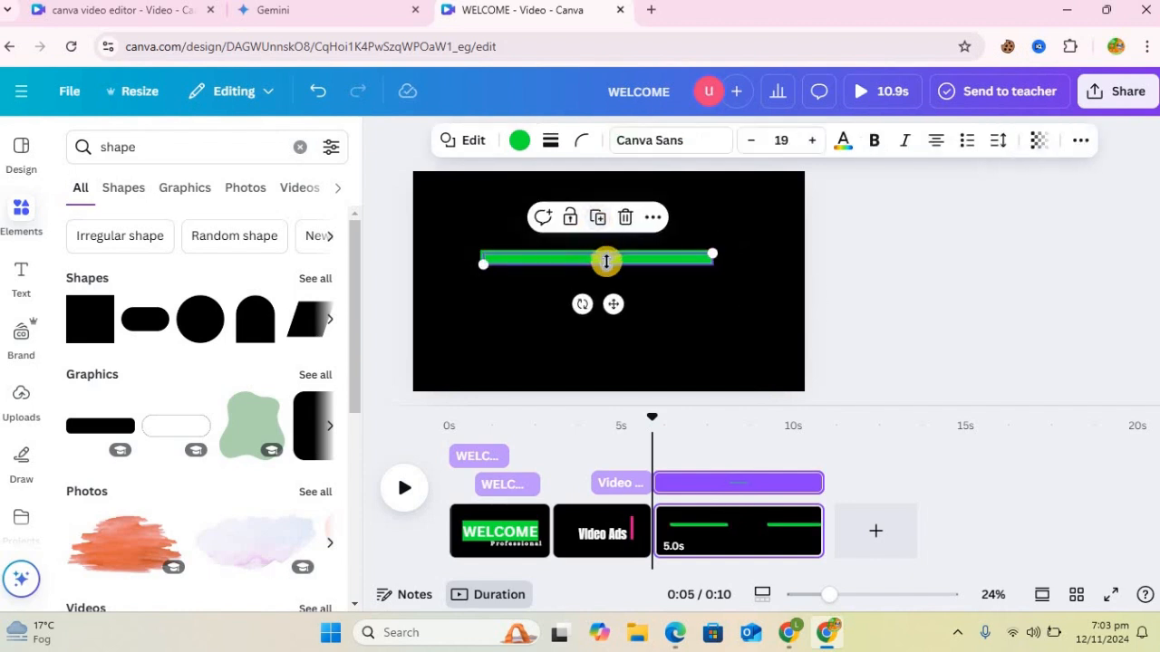
pyautogui.moveTo(624, 353); pyautogui.dragTo(613, 359)
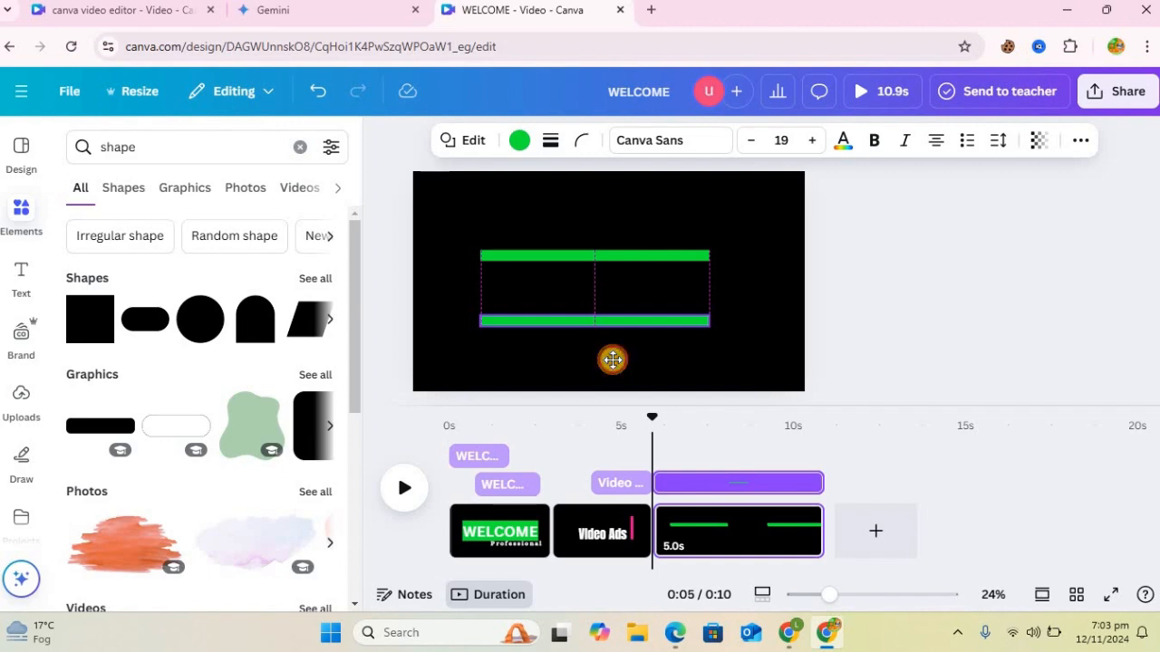
pyautogui.moveTo(623, 364); pyautogui.dragTo(622, 362)
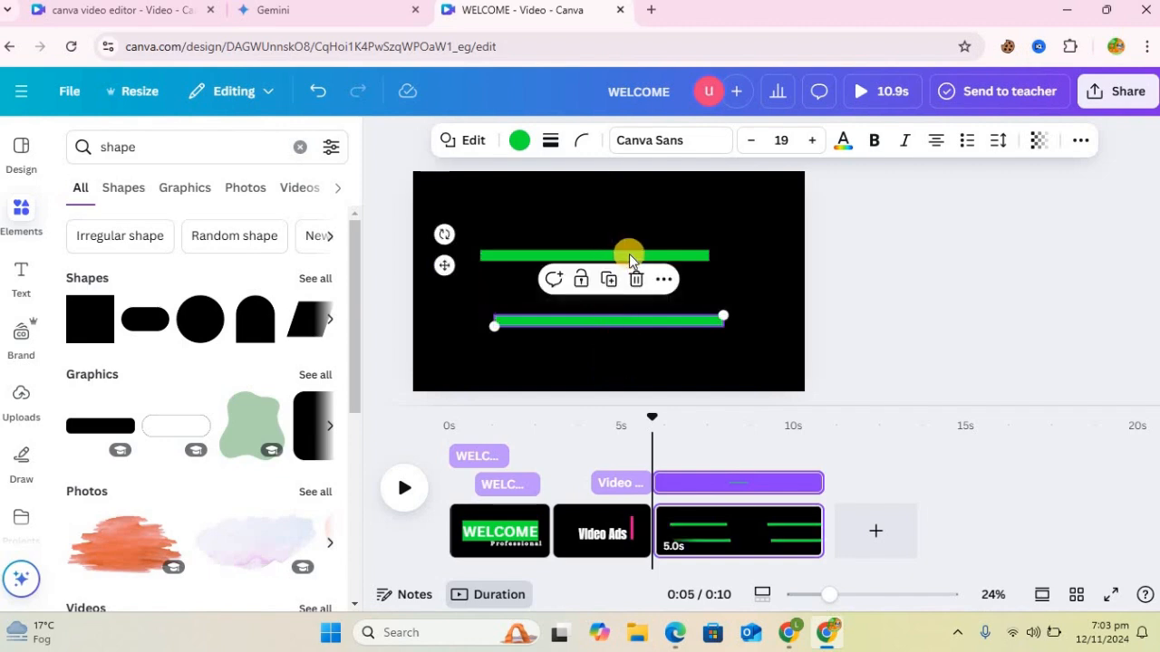
pyautogui.moveTo(637, 253); pyautogui.dragTo(641, 255)
# Step: Add a heading reading "We Help Brands" and center it between the two green bars
pyautogui.click(21, 280)
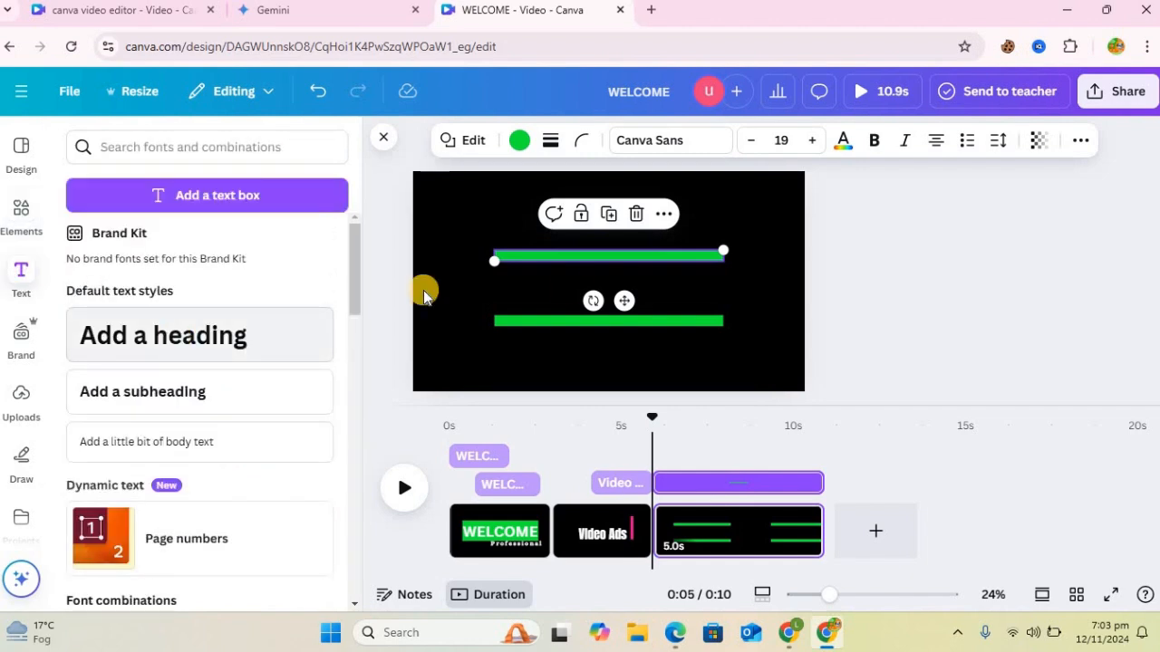
pyautogui.write('W')
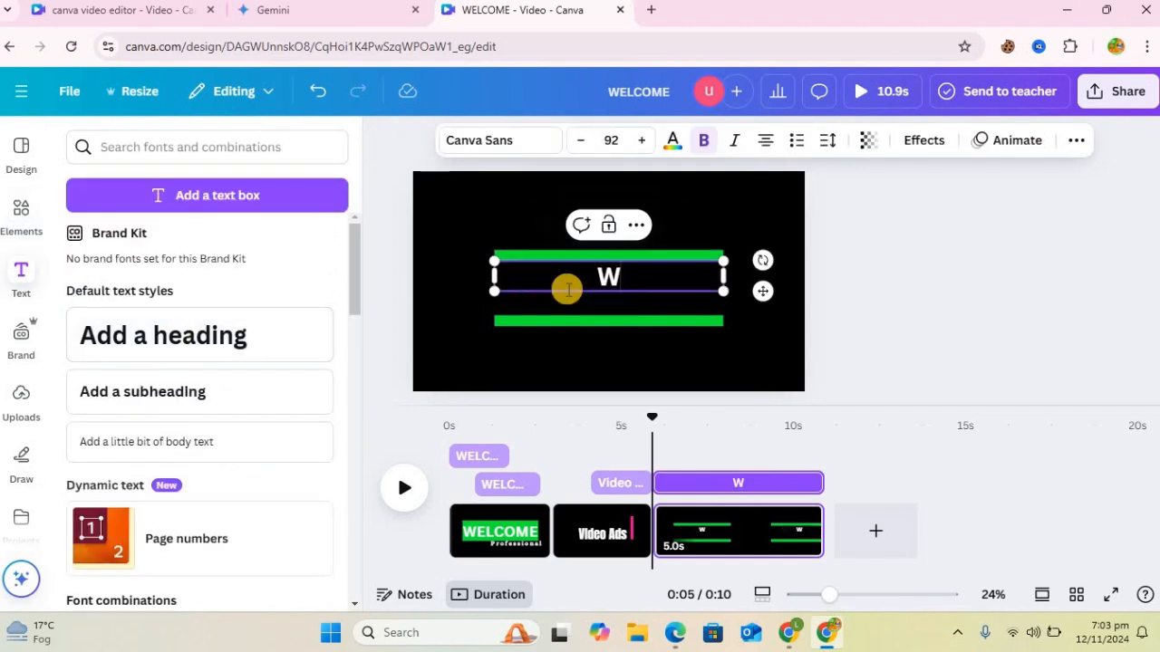
pyautogui.write('e Help')
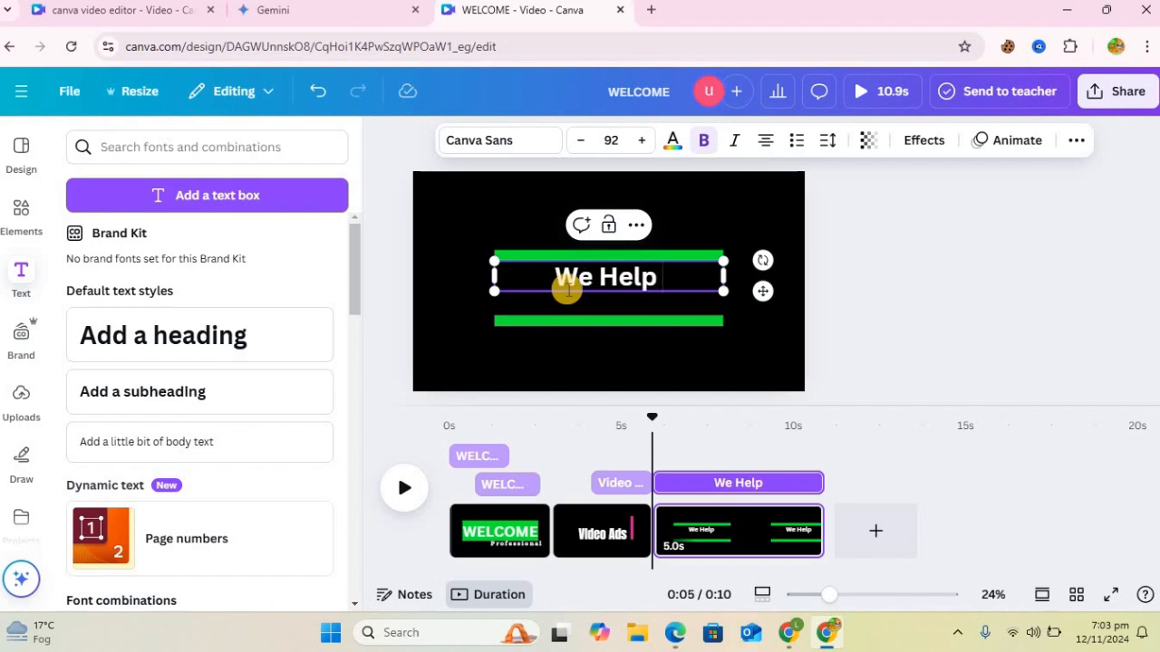
pyautogui.write(' Brands')
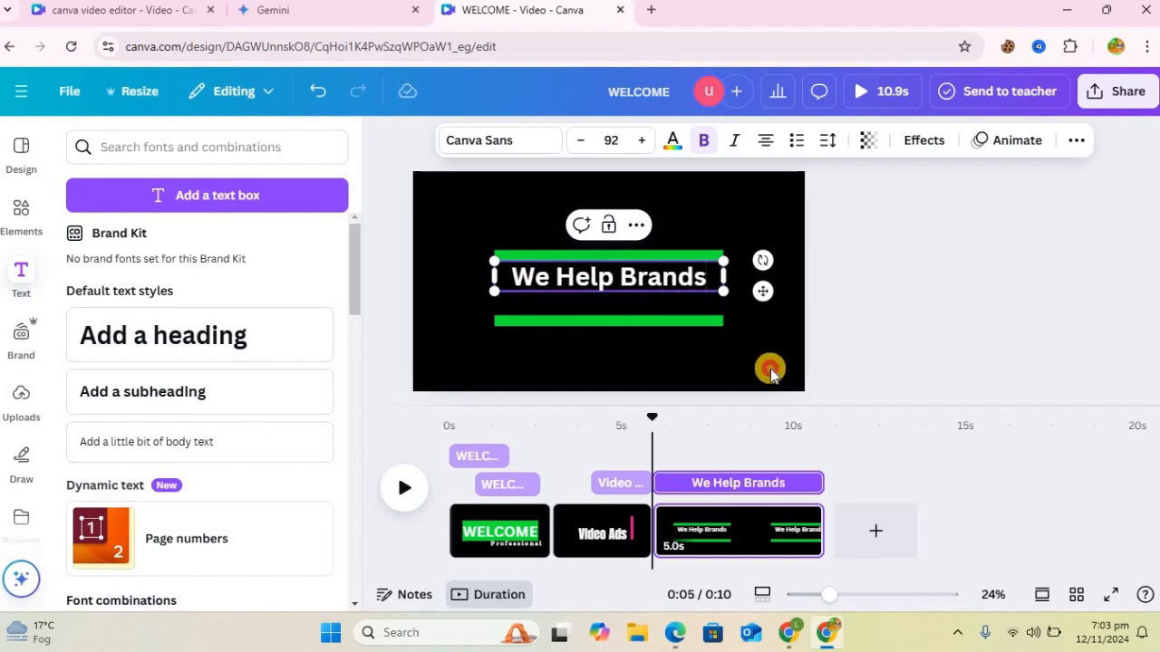
pyautogui.click(648, 249)
pyautogui.moveTo(655, 279); pyautogui.dragTo(657, 290)
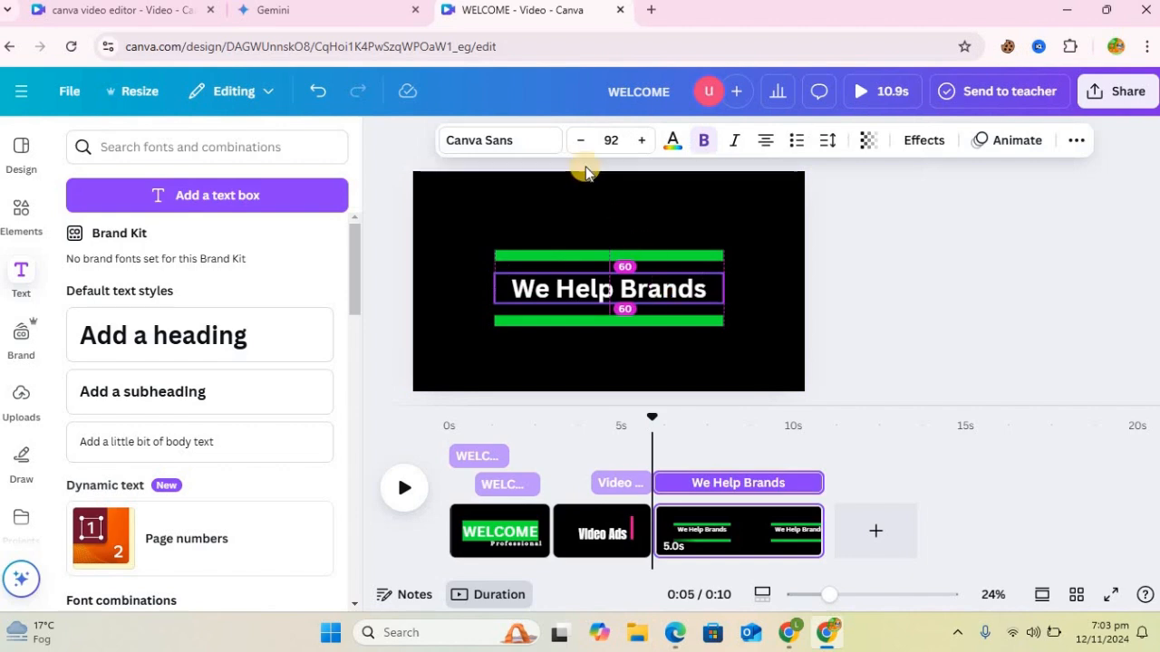
# Step: Change the font of the We Help Brands heading to Abril Fatface
pyautogui.click(500, 143)
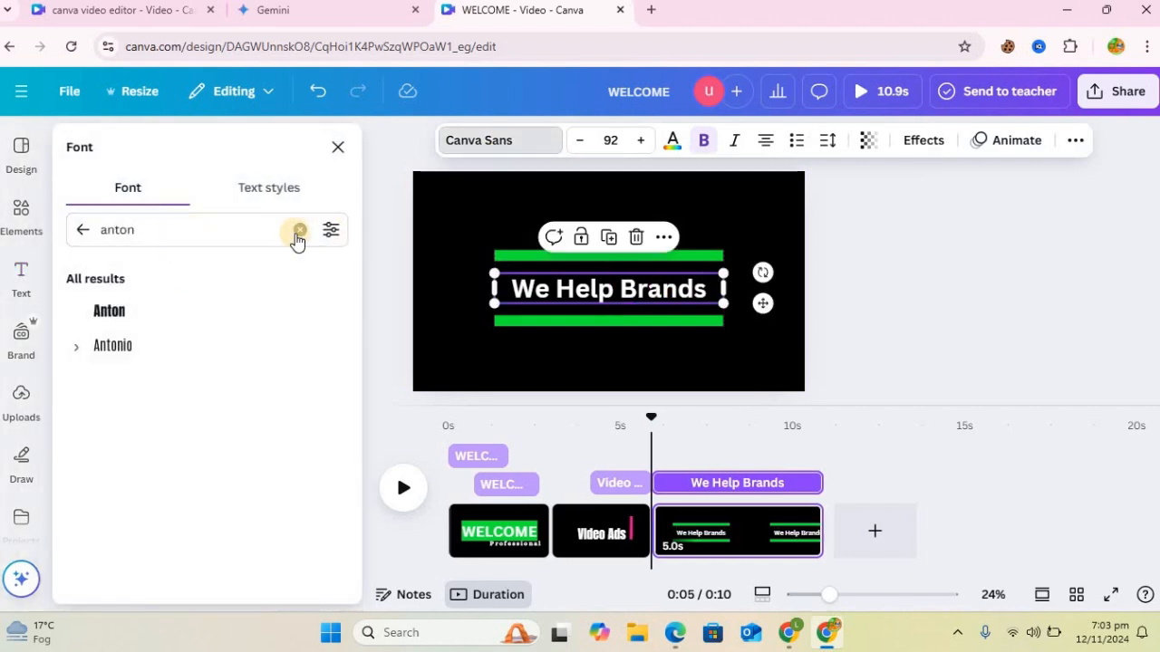
pyautogui.click(299, 230)
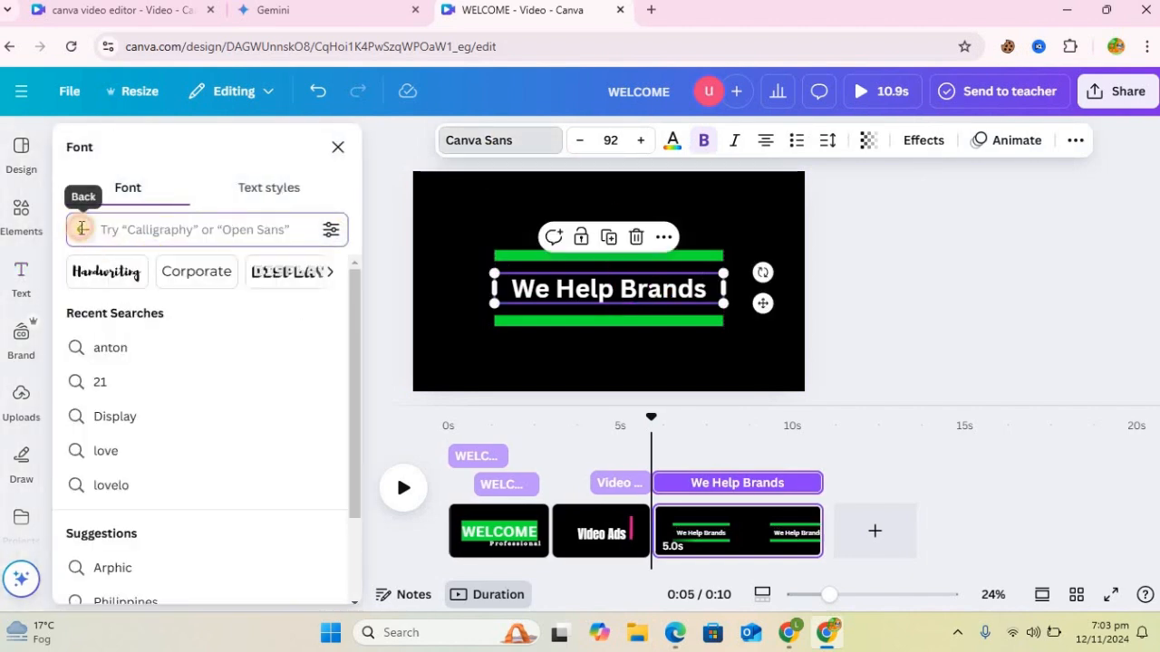
pyautogui.click(82, 228)
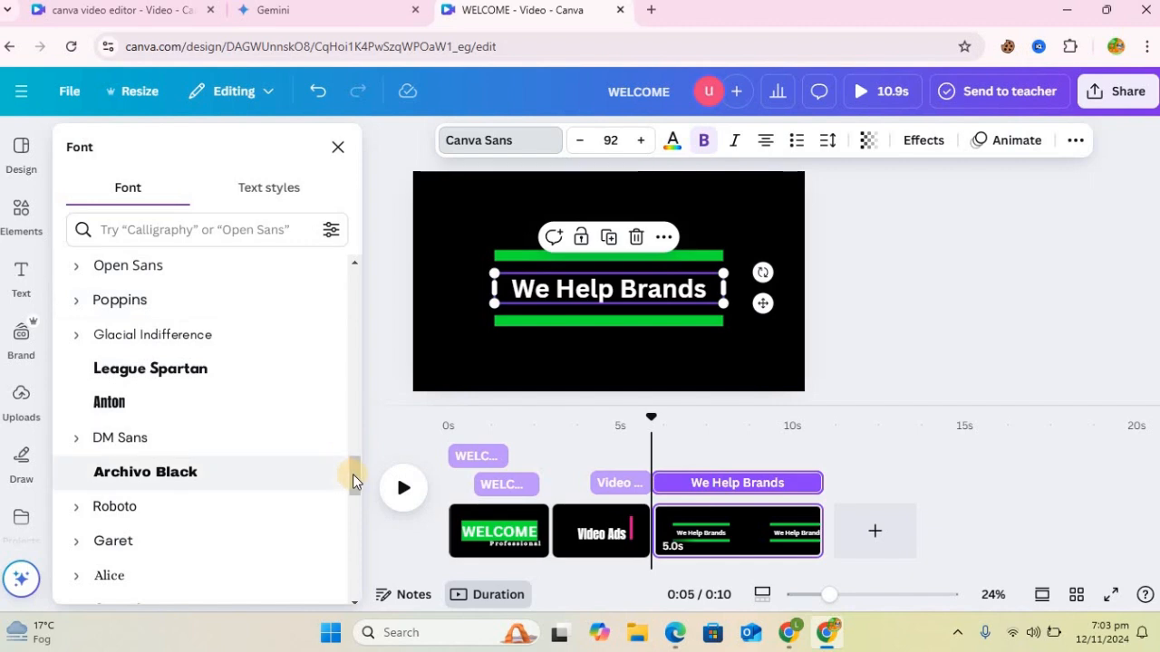
pyautogui.click(353, 475)
pyautogui.moveTo(357, 496); pyautogui.dragTo(362, 526)
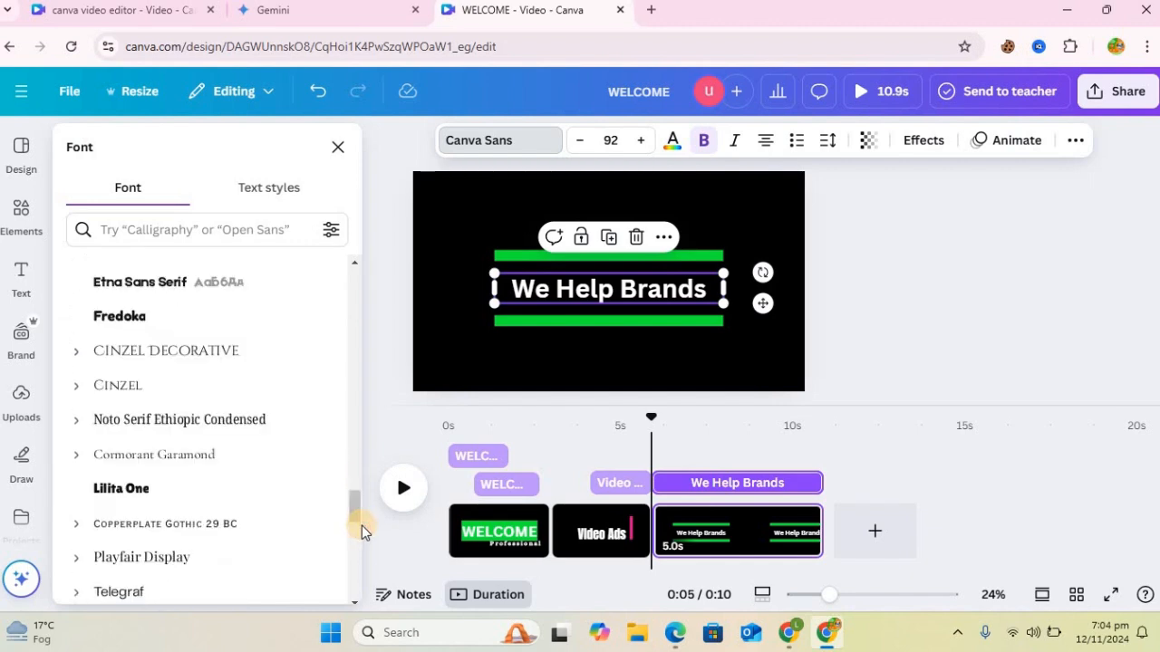
pyautogui.click(352, 503)
pyautogui.moveTo(351, 521); pyautogui.dragTo(352, 525)
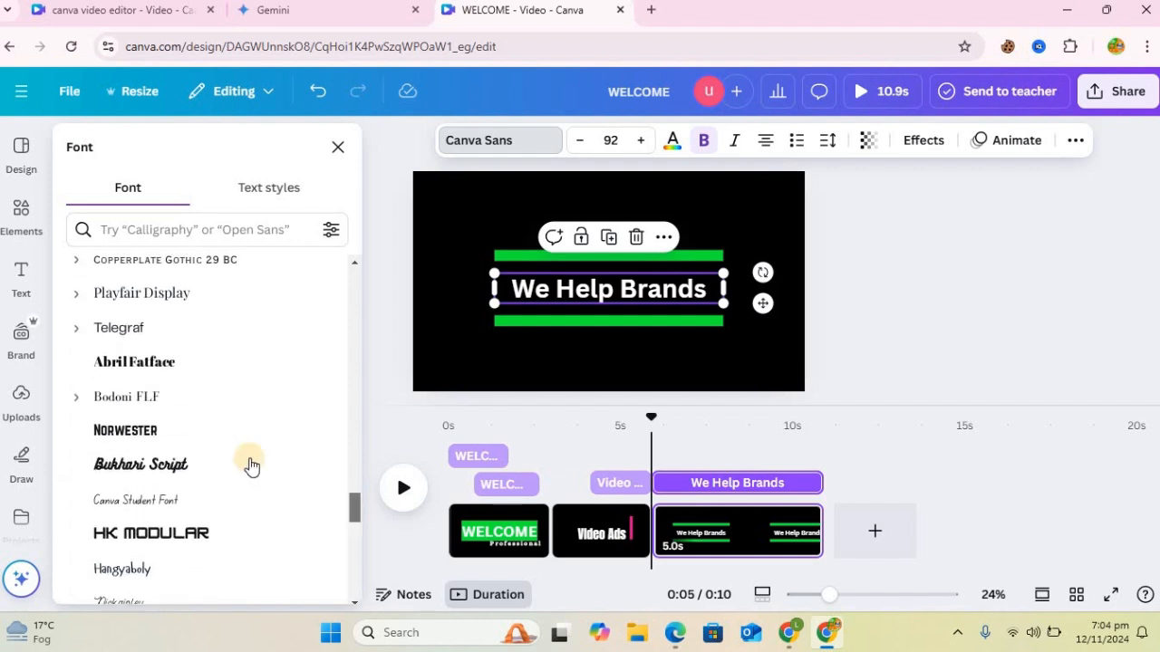
pyautogui.click(179, 371)
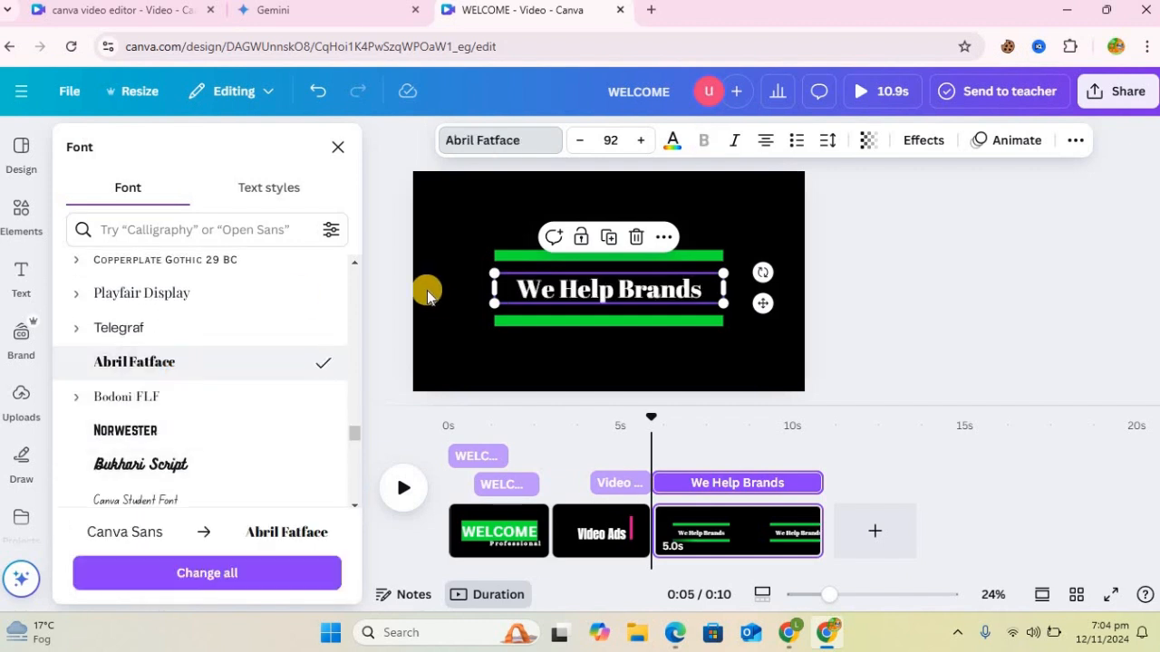
# Step: Enlarge the We Help Brands heading to size 113 so it spans the width of the bars
pyautogui.moveTo(471, 262); pyautogui.dragTo(467, 268)
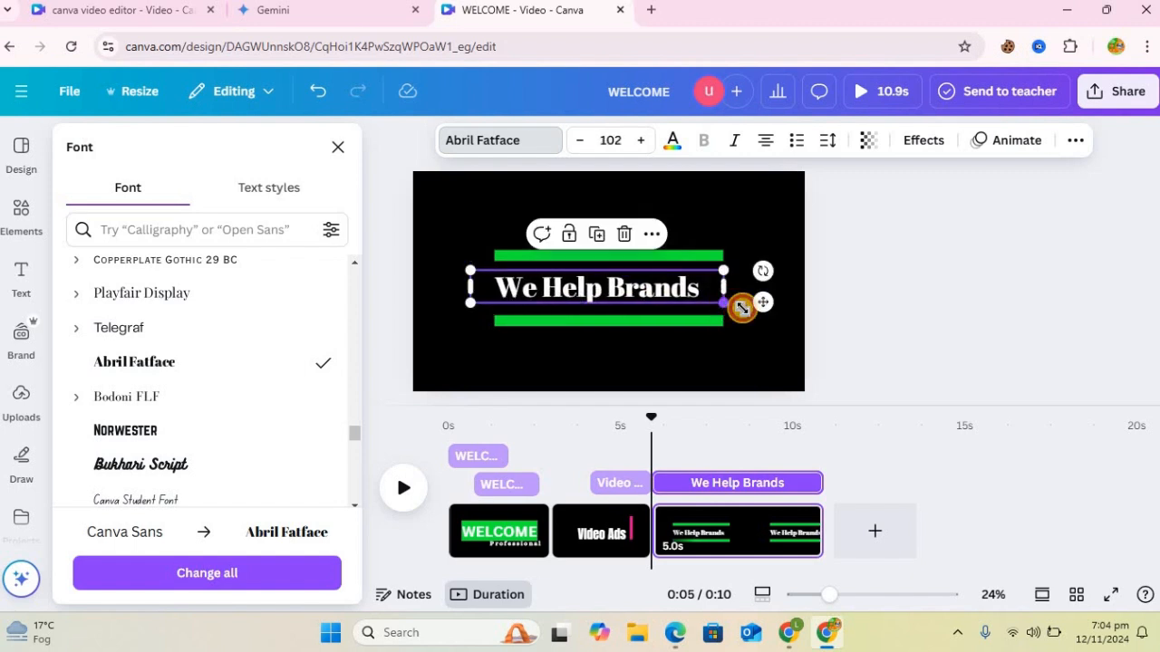
pyautogui.moveTo(742, 308); pyautogui.dragTo(753, 309)
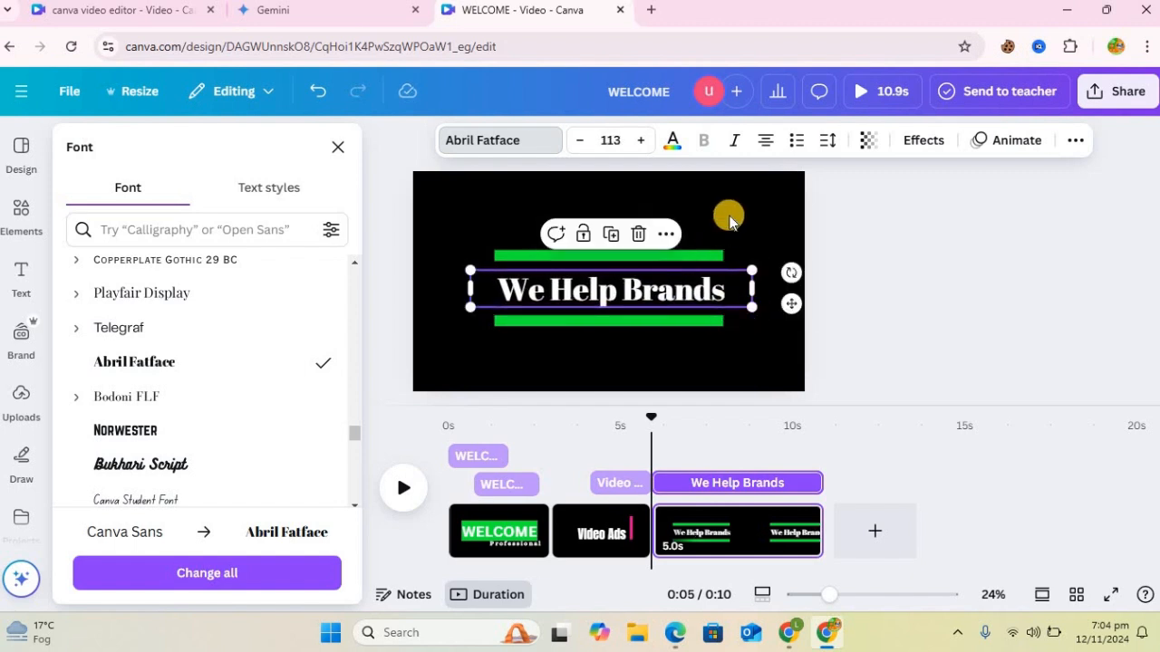
pyautogui.click(730, 222)
# Step: Recolor the upper bar above the We Help Brands heading orange, #EF710A
pyautogui.click(667, 256)
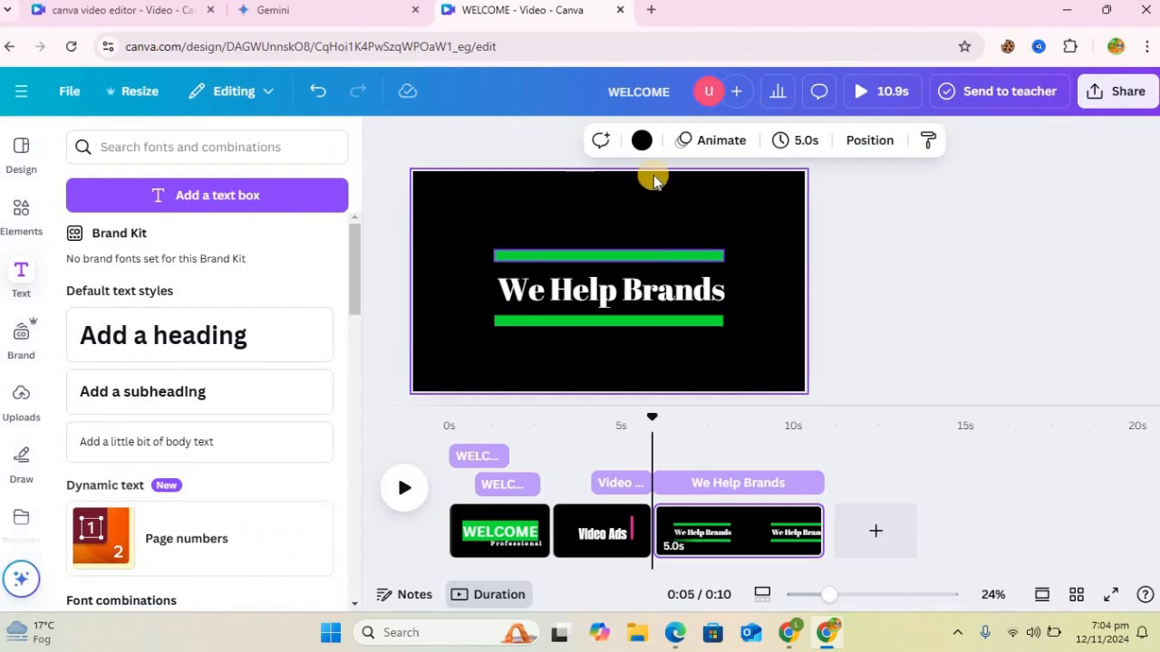
pyautogui.click(519, 143)
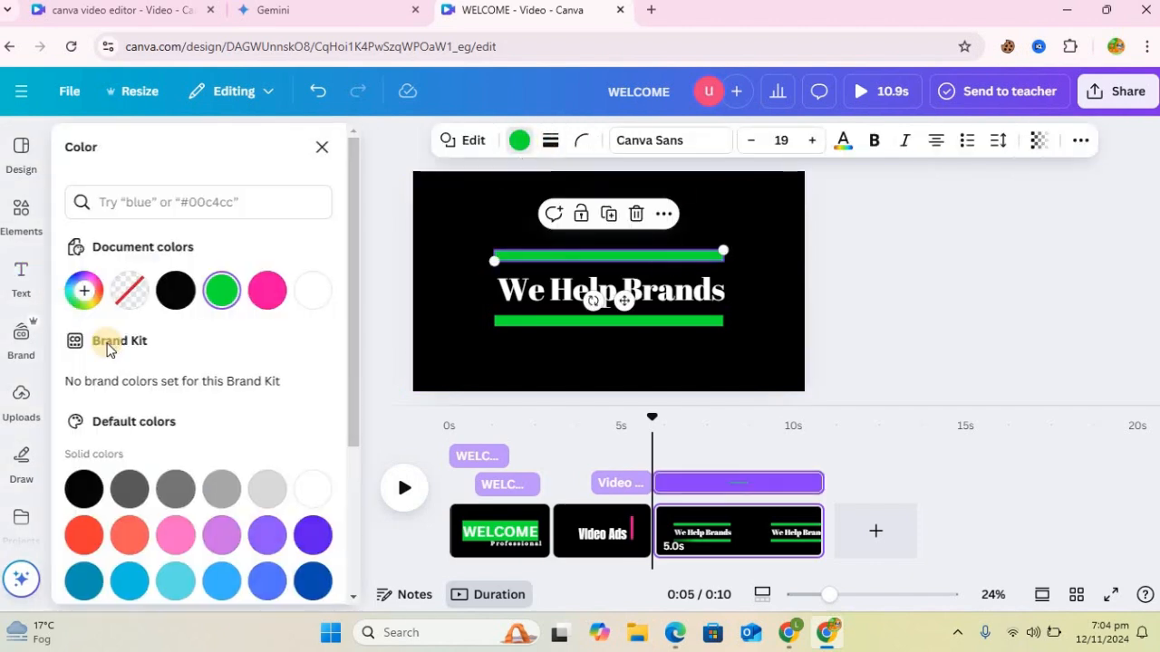
pyautogui.click(85, 290)
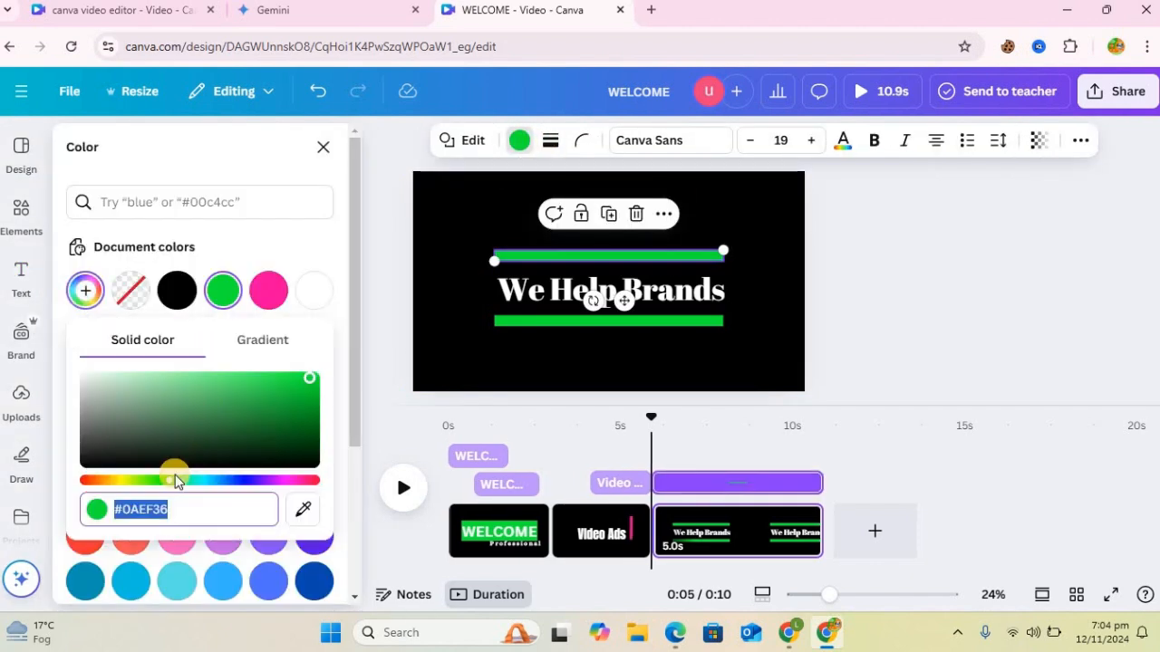
pyautogui.click(103, 480)
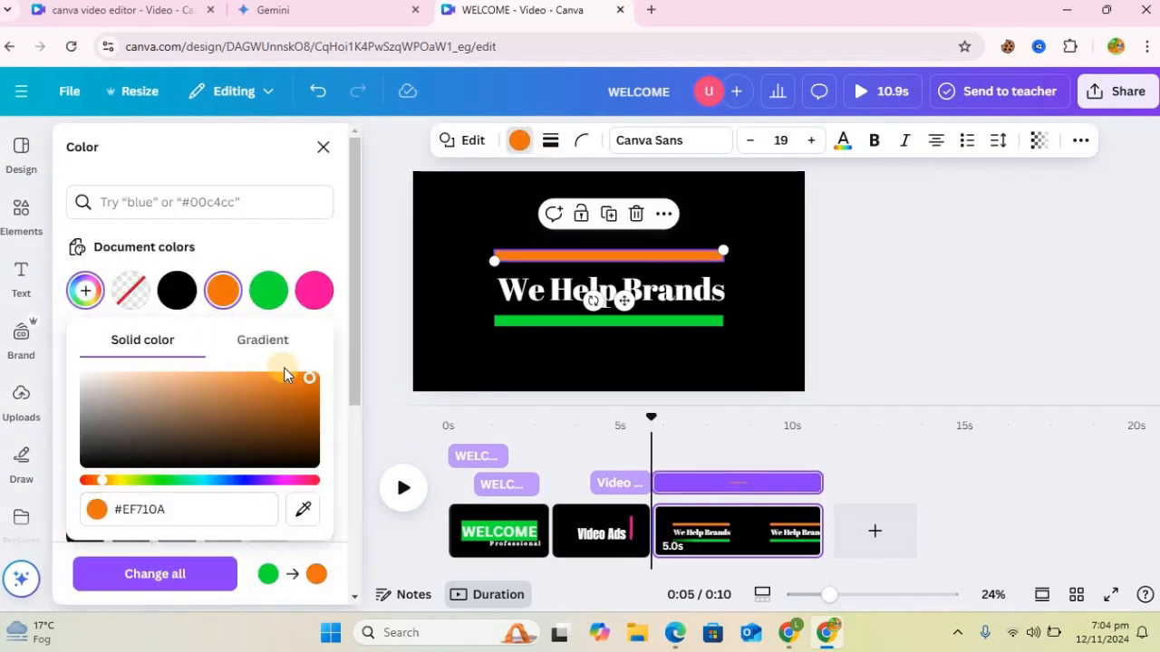
# Step: Recolor the lower bar beneath the We Help Brands heading with the same orange, #EF710A
pyautogui.click(532, 319)
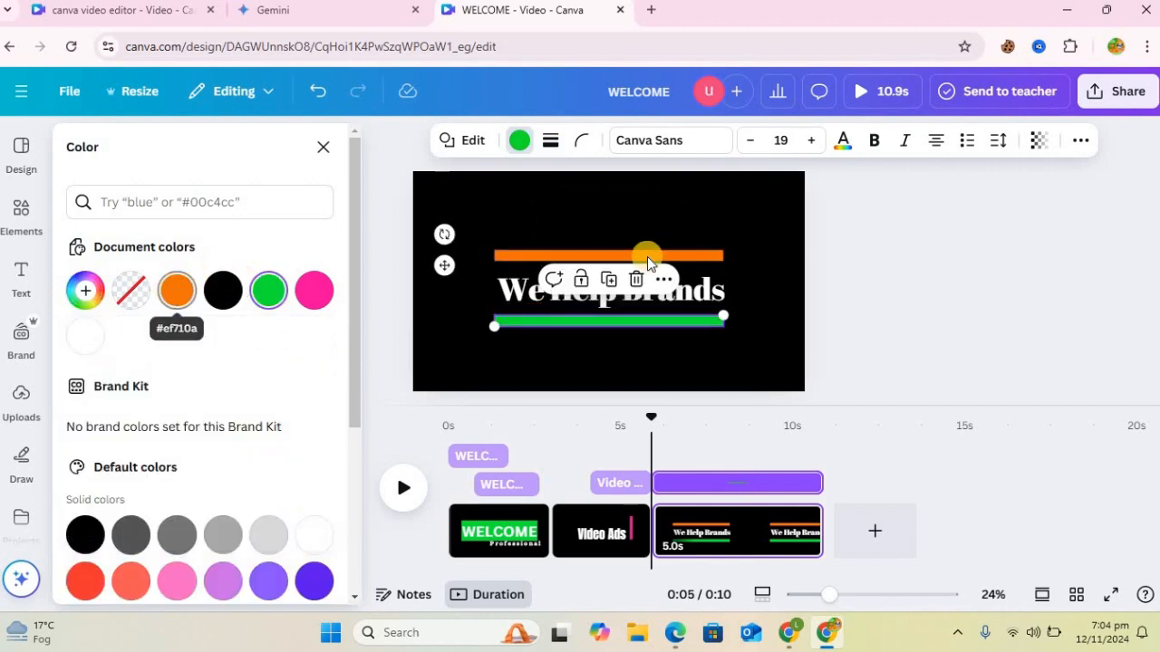
pyautogui.click(168, 298)
pyautogui.click(853, 353)
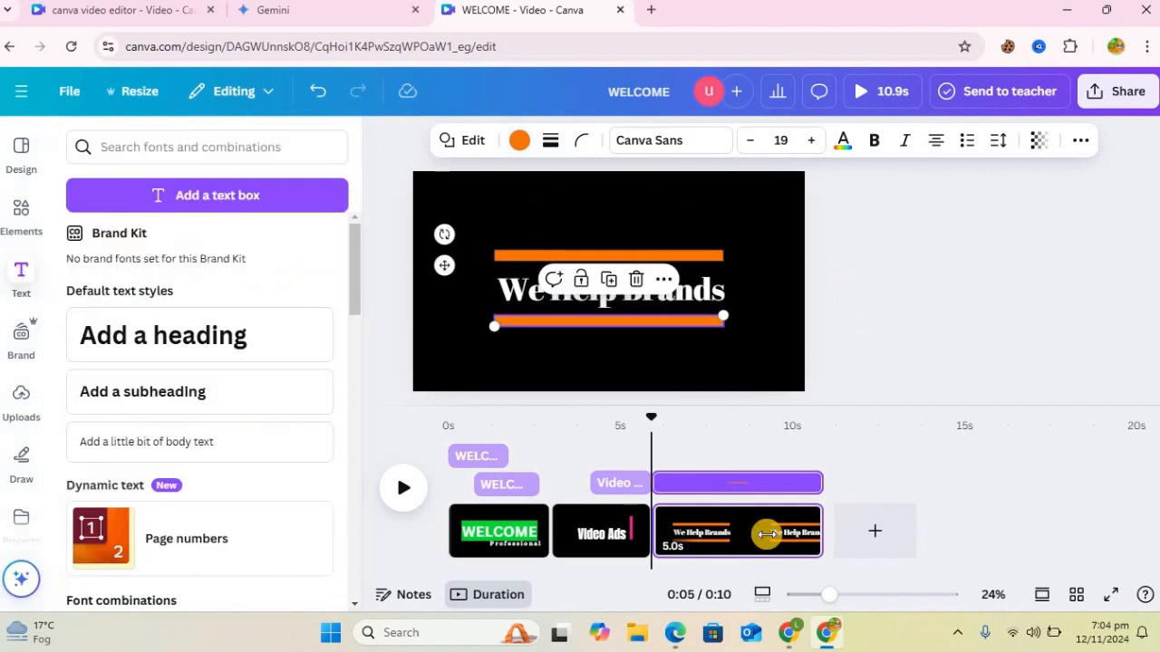
# Step: Apply a Pan animation to the upper orange bar on both enter and exit, at a slower speed
pyautogui.click(706, 254)
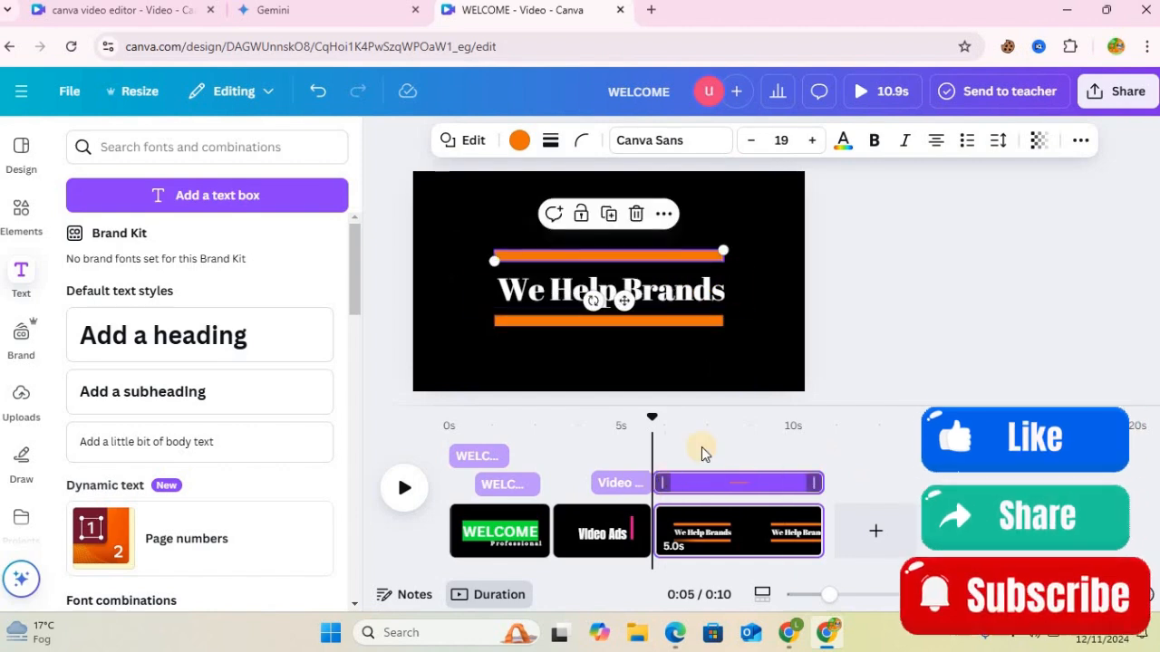
pyautogui.click(676, 320)
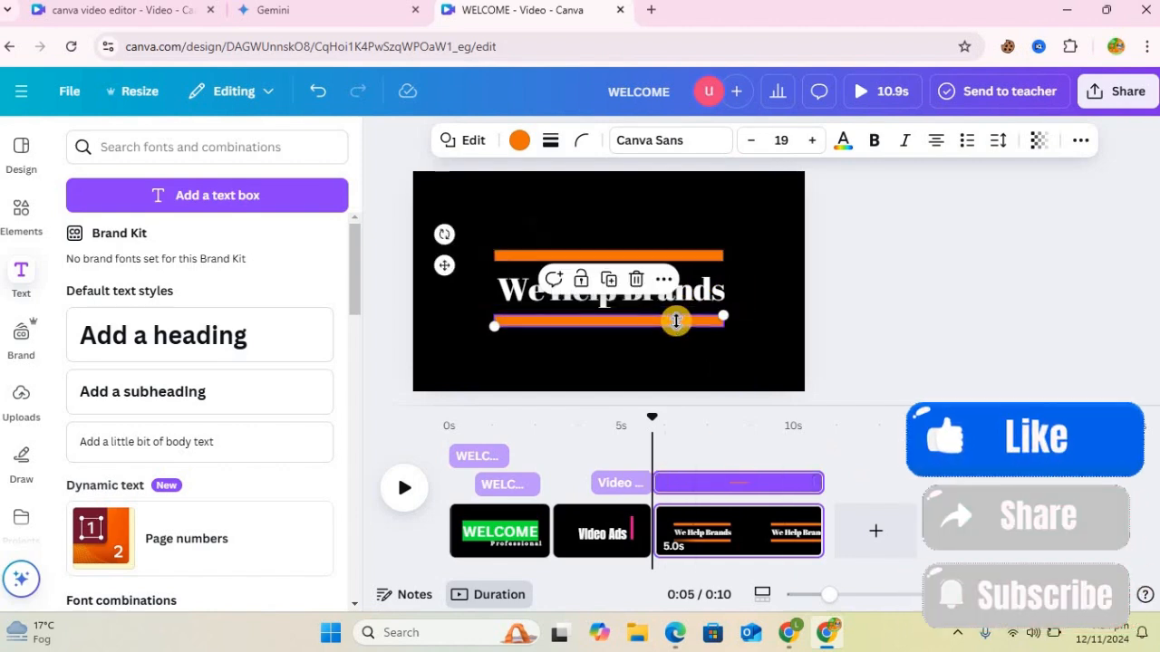
pyautogui.click(717, 253)
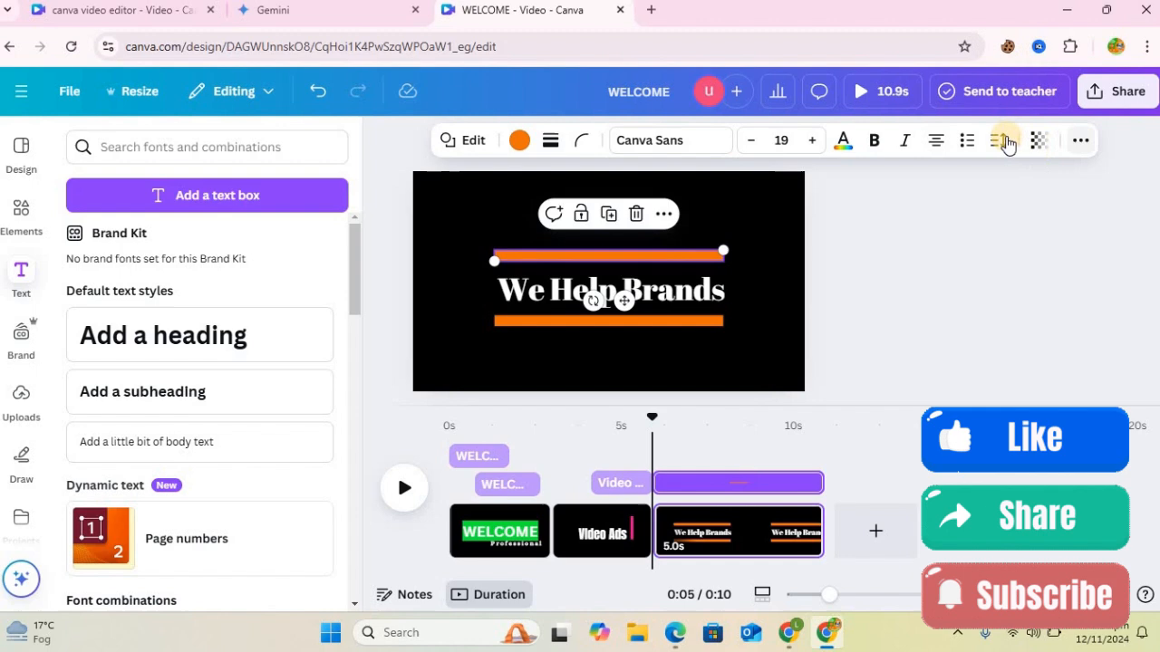
pyautogui.click(1080, 139)
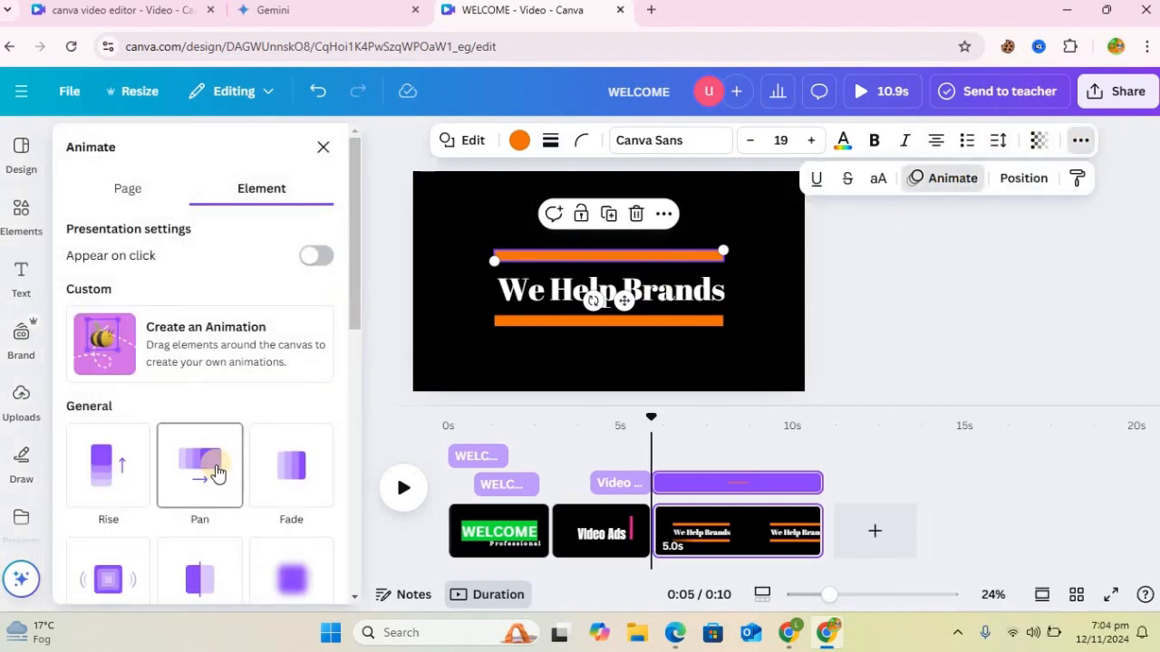
pyautogui.click(216, 471)
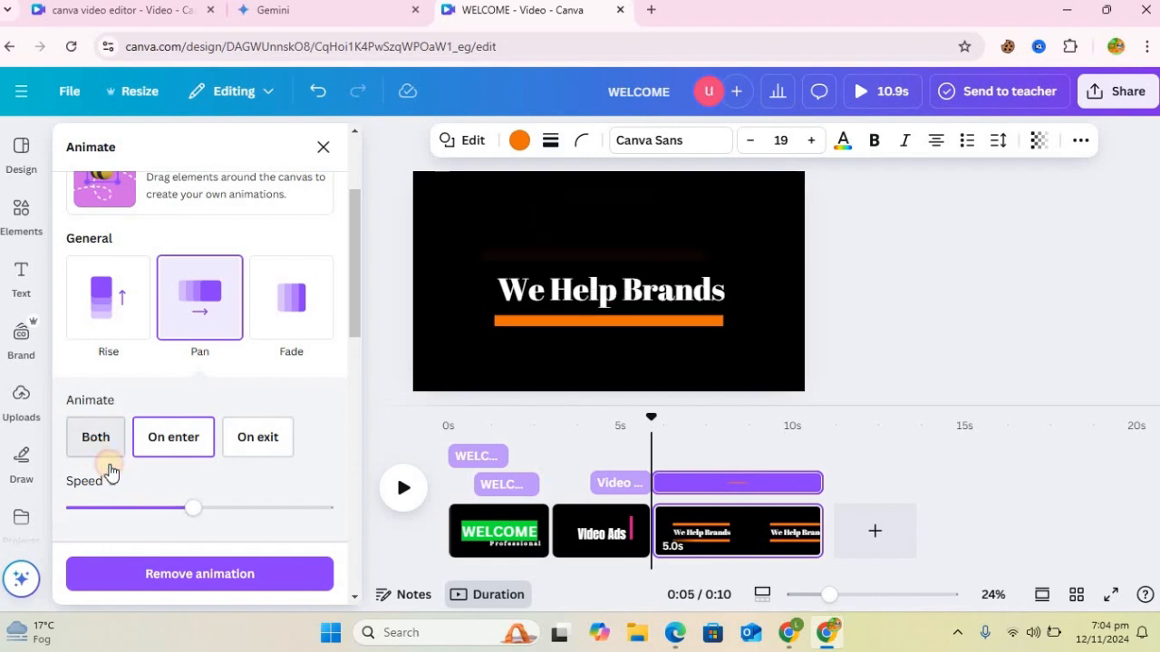
pyautogui.click(109, 464)
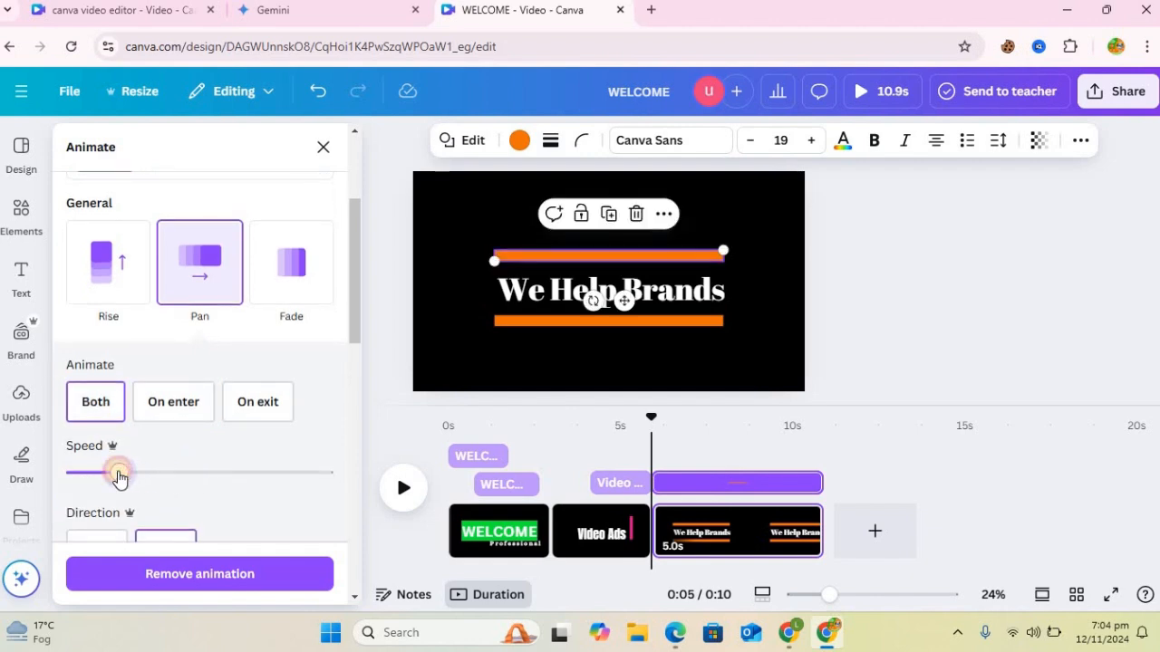
pyautogui.moveTo(355, 344); pyautogui.dragTo(356, 376)
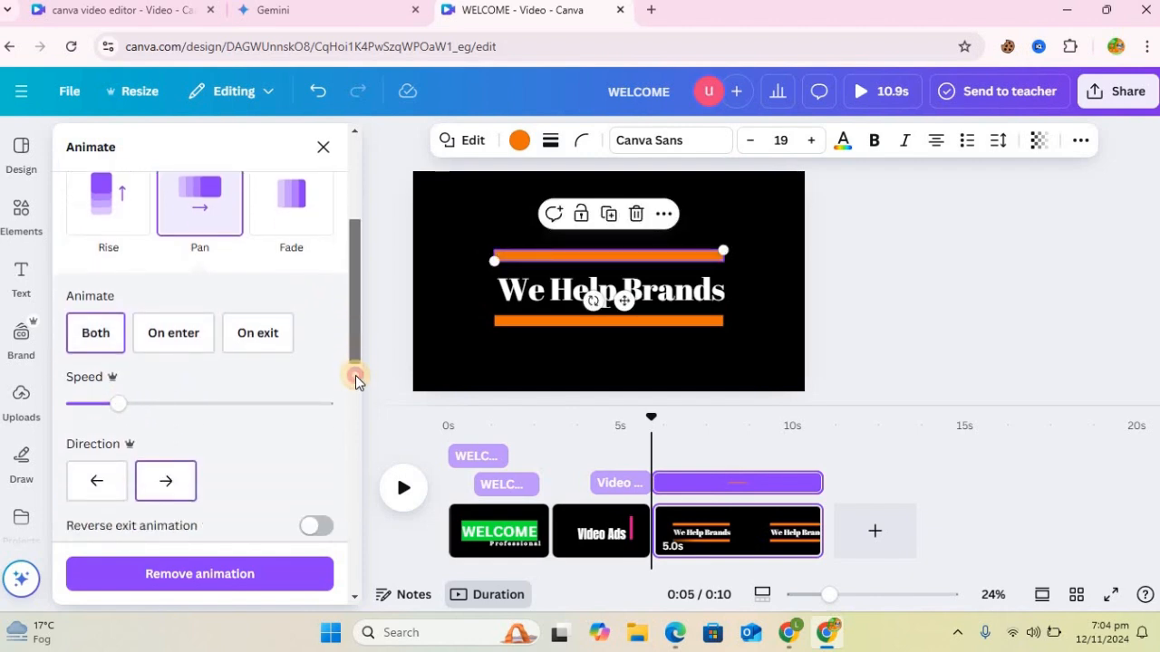
pyautogui.scroll(-3, 355, 377)
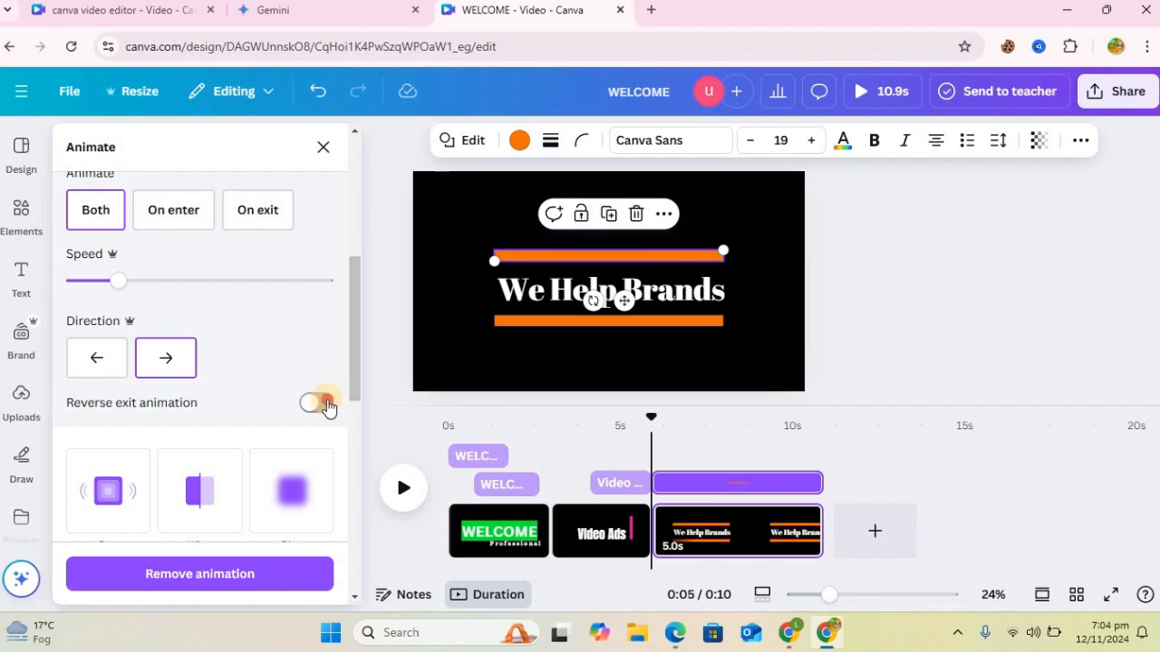
pyautogui.scroll(-5, 329, 305)
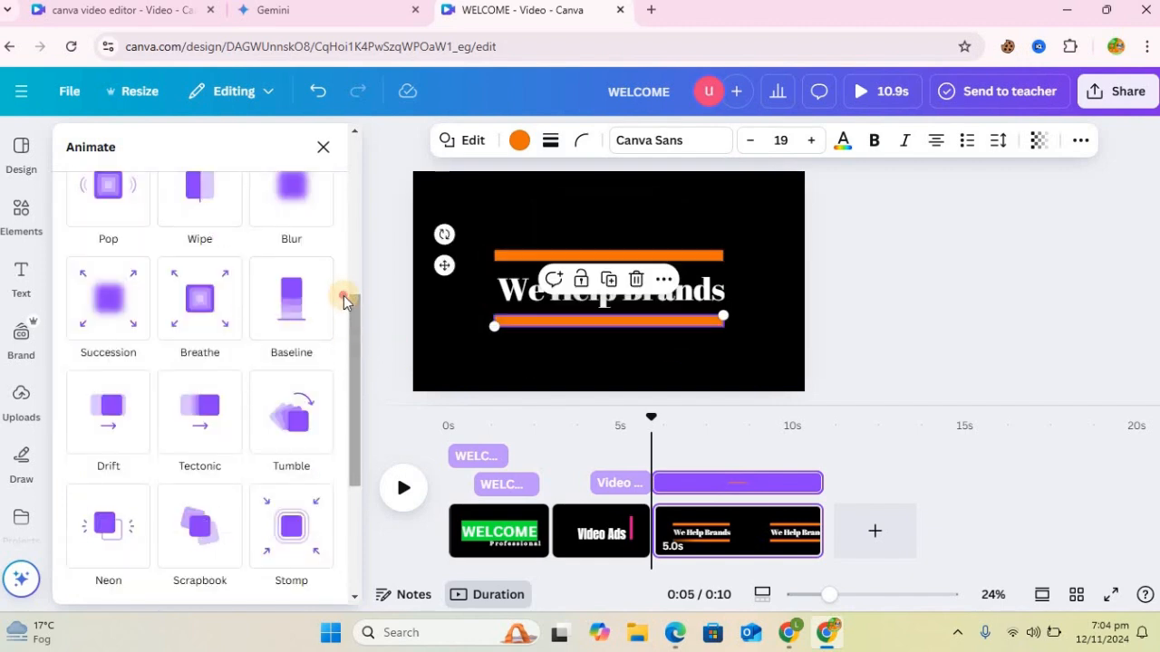
# Step: Apply a Pan animation to the lower orange bar and slow down its speed
pyautogui.scroll(3, 347, 266)
pyautogui.click(231, 278)
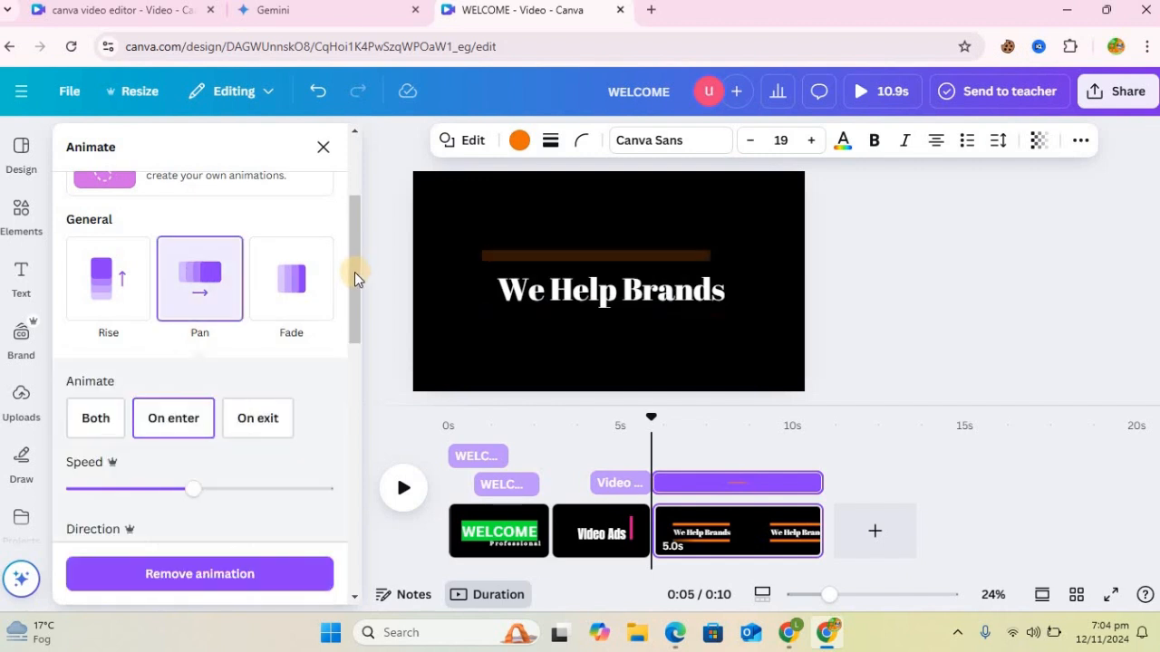
pyautogui.scroll(-4, 353, 315)
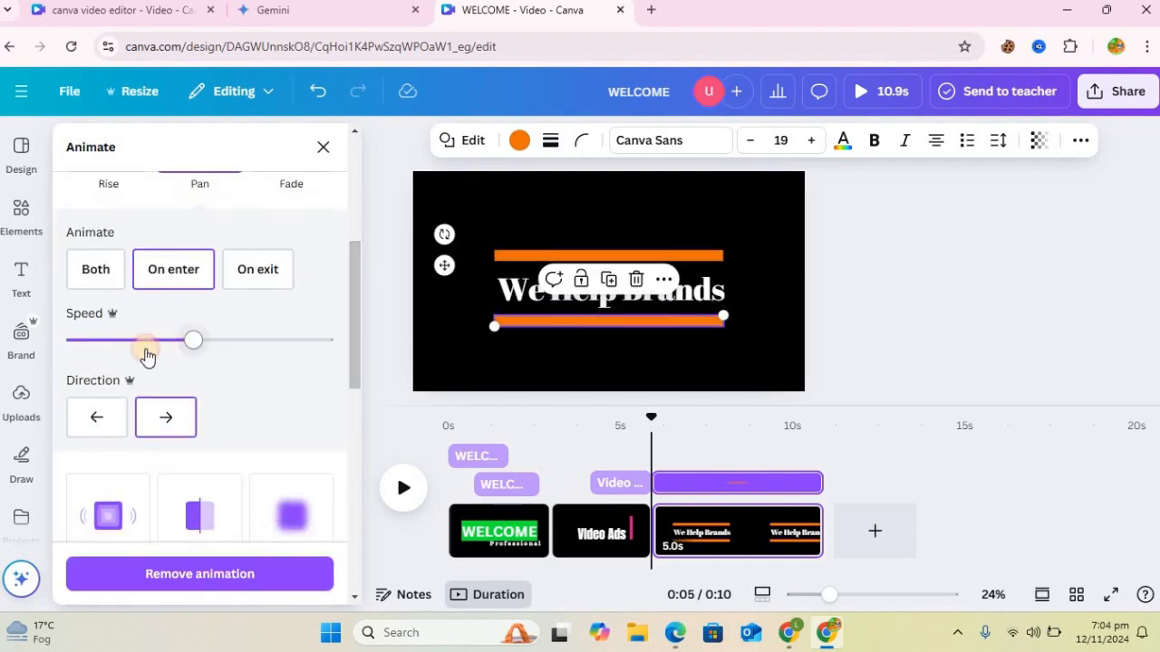
pyautogui.moveTo(146, 355); pyautogui.dragTo(128, 357)
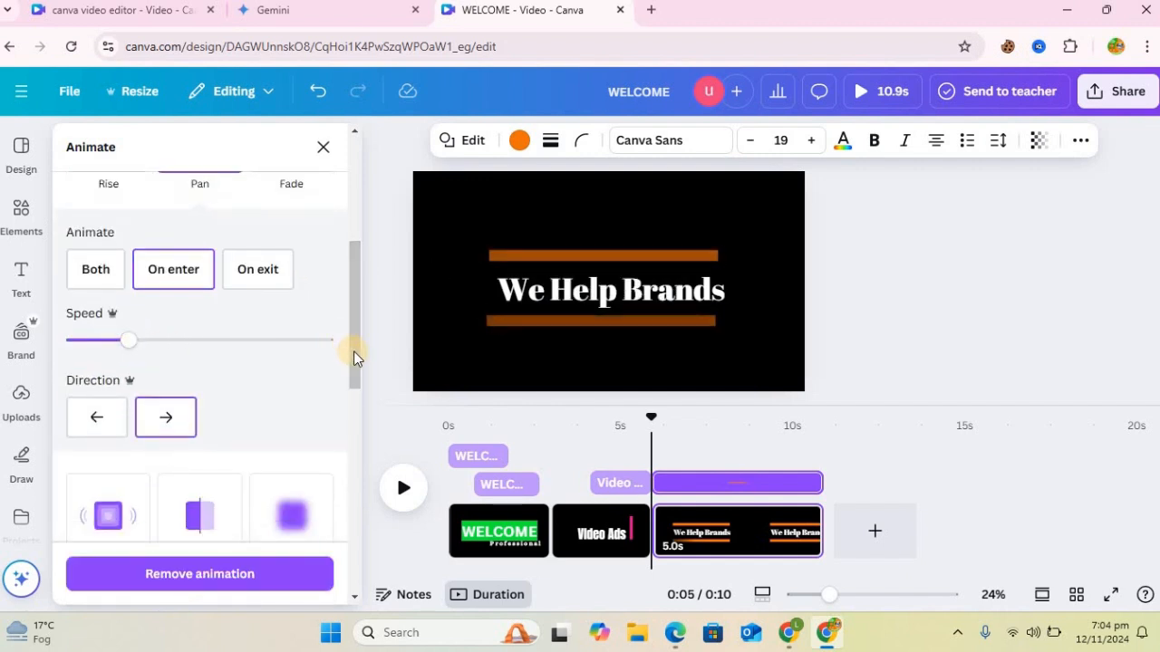
# Step: Make the lower bar pan toward the left on both enter and exit, with the reverse exit animation enabled
pyautogui.click(103, 418)
pyautogui.click(106, 420)
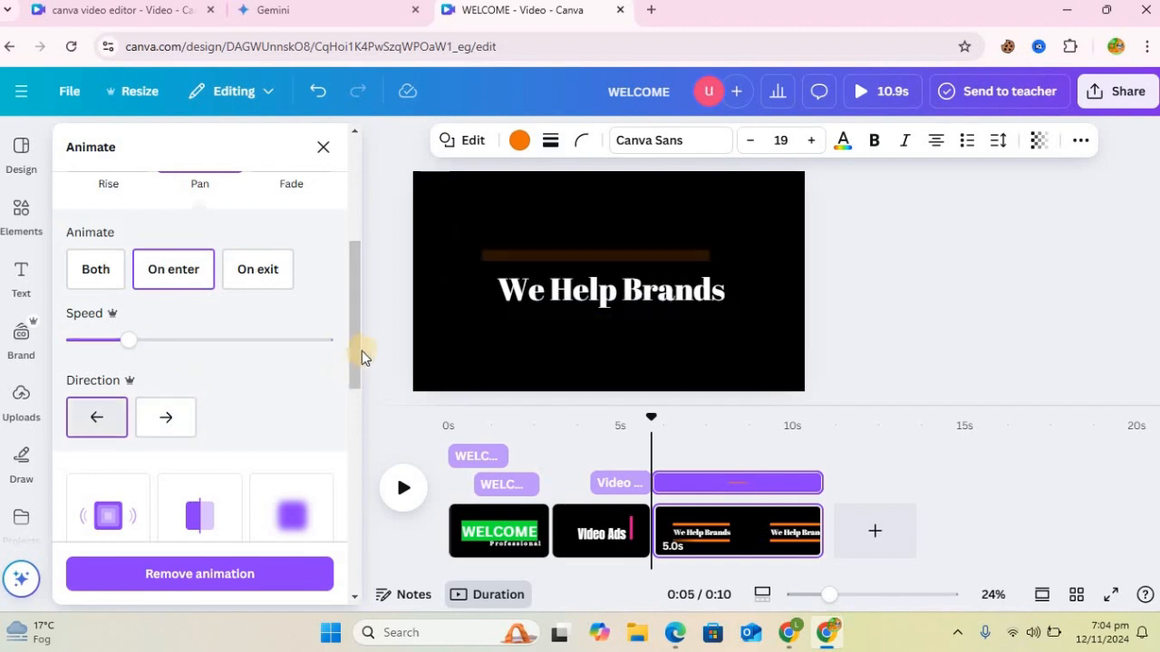
pyautogui.moveTo(353, 326); pyautogui.dragTo(354, 402)
pyautogui.scroll(5, 353, 358)
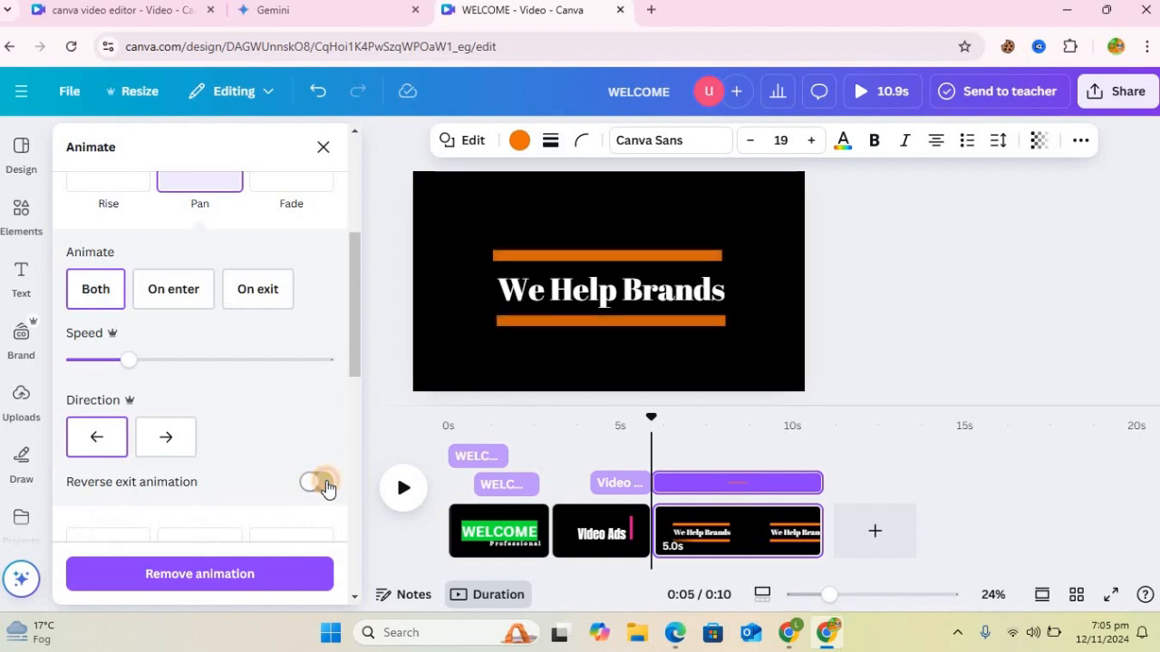
pyautogui.click(316, 482)
pyautogui.click(552, 318)
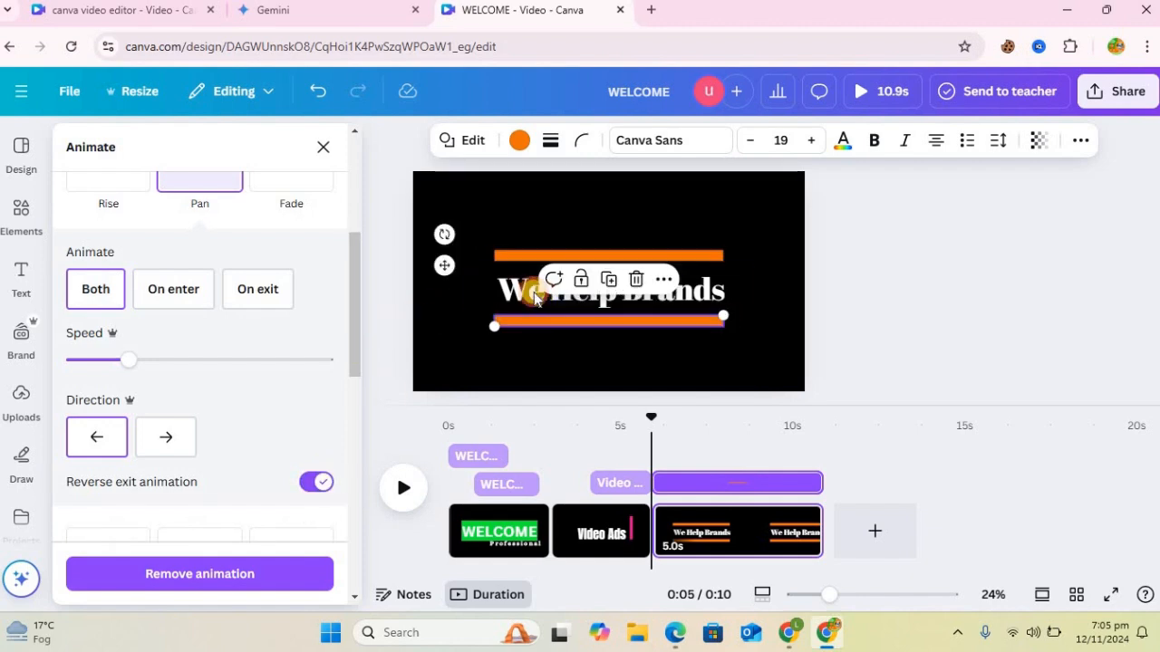
# Step: Apply the Roll animation to the We Help Brands heading and delay its start on the timeline until after the bars appear
pyautogui.click(528, 296)
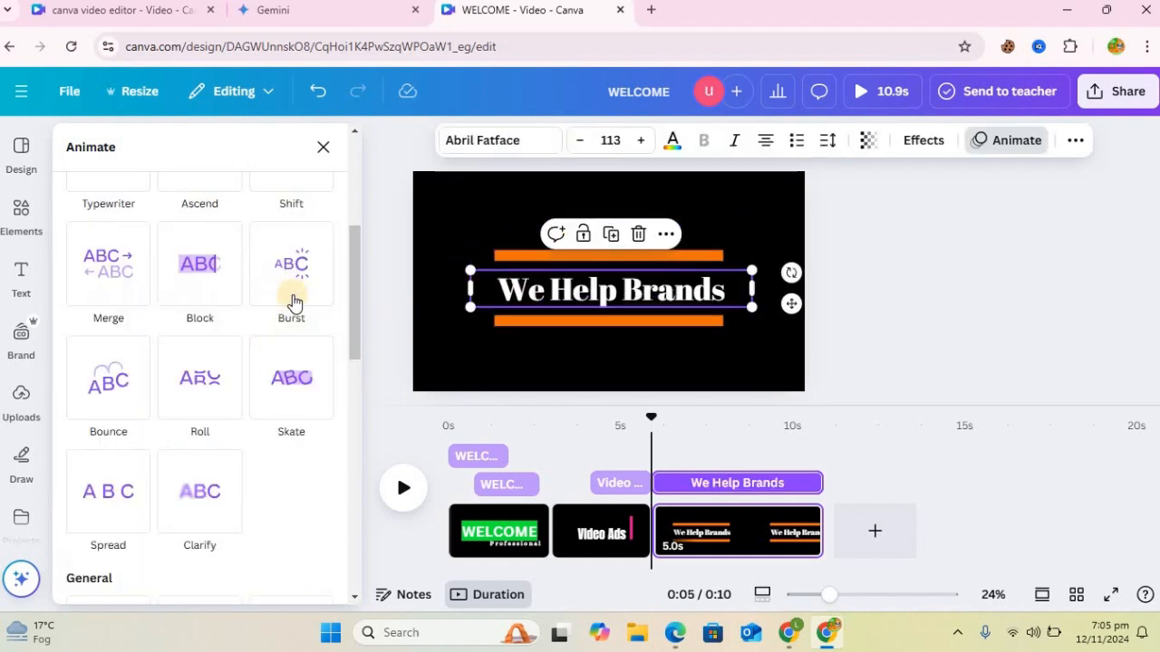
pyautogui.click(226, 387)
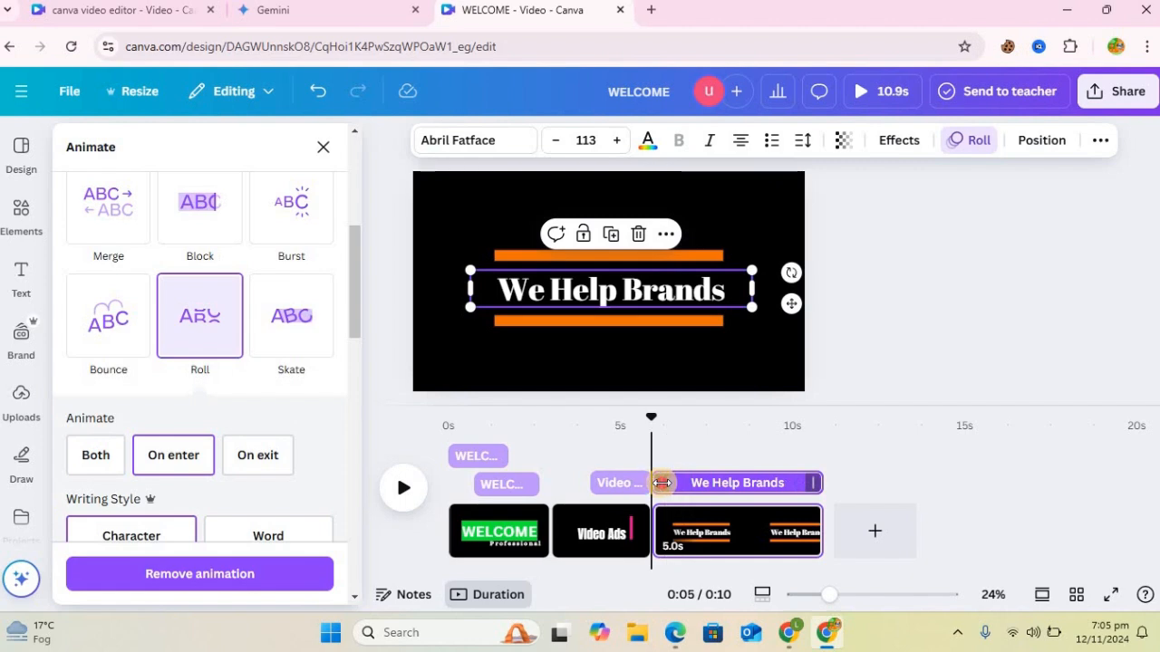
pyautogui.moveTo(687, 482); pyautogui.dragTo(699, 482)
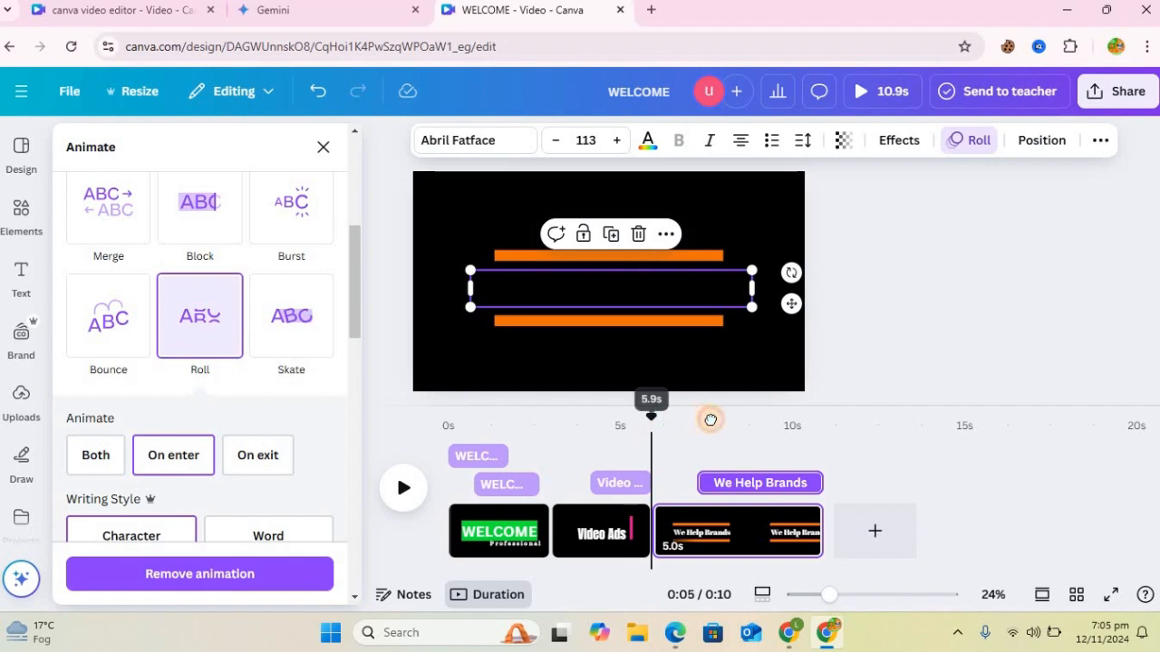
pyautogui.moveTo(711, 419); pyautogui.dragTo(721, 471)
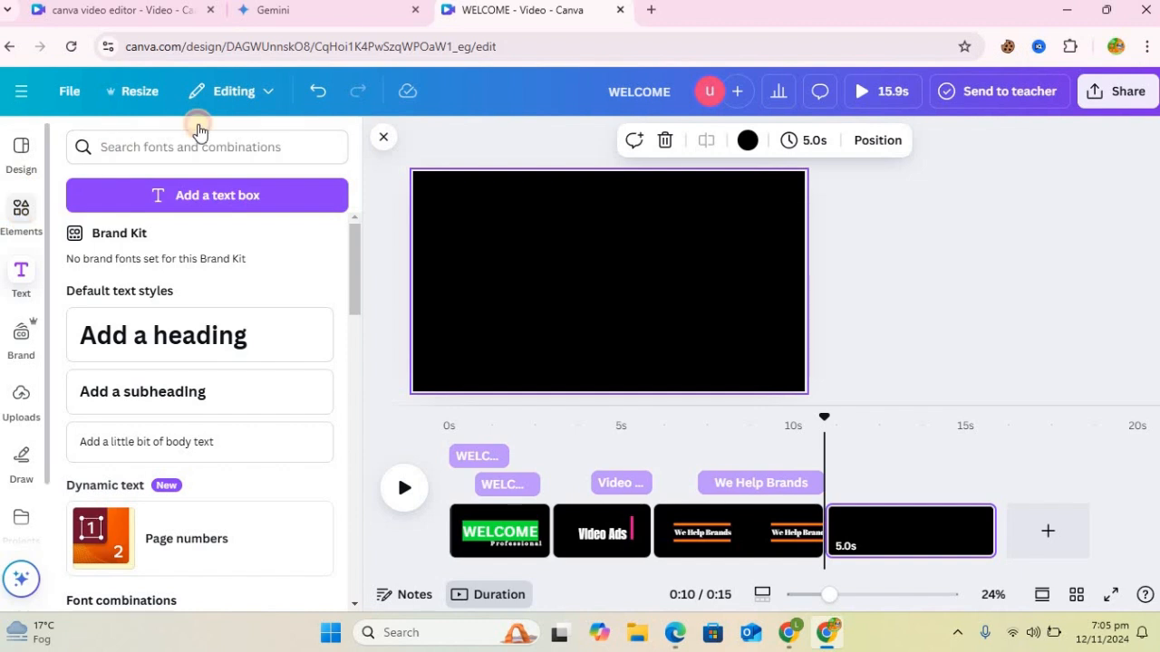
# Step: Search the elements library for "promo"
pyautogui.click(81, 146)
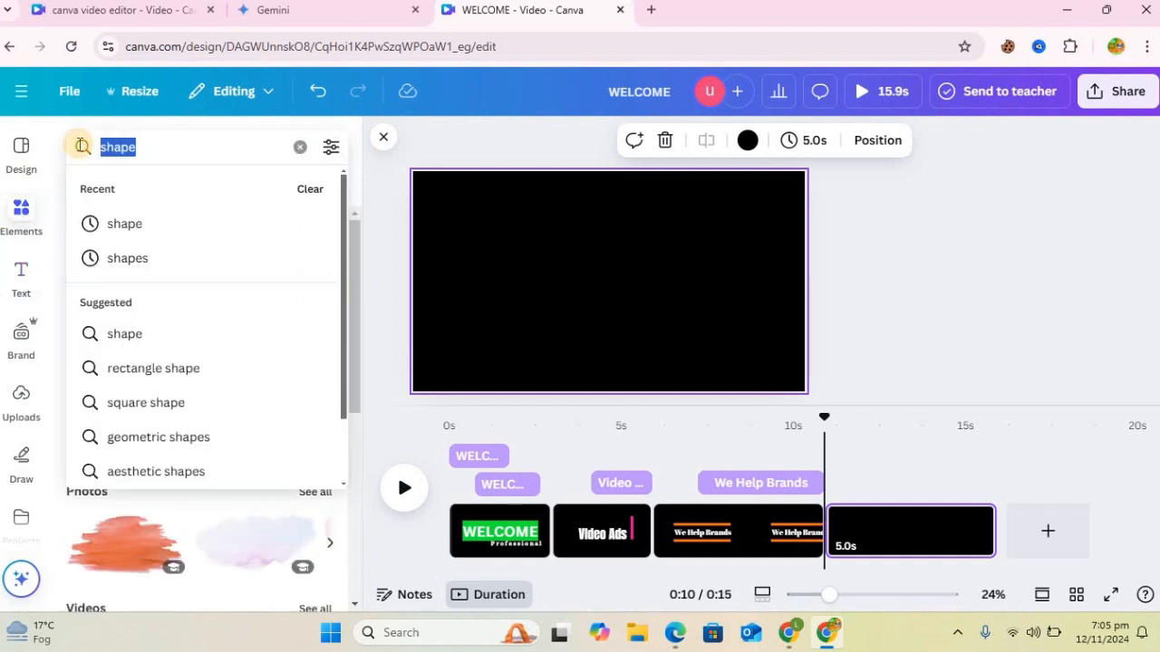
pyautogui.write('promo')
pyautogui.press('Return')
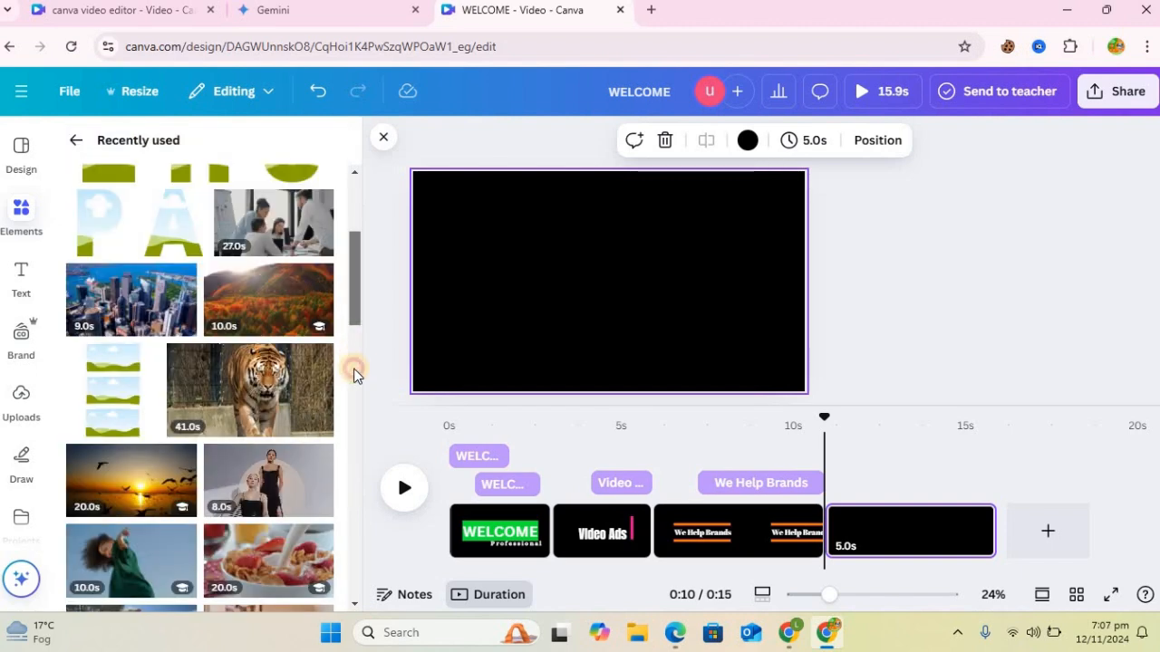
# Step: Add the recently used 14-second clip of a woman in a red dress on an autumn road as the new page's background
pyautogui.click(354, 368)
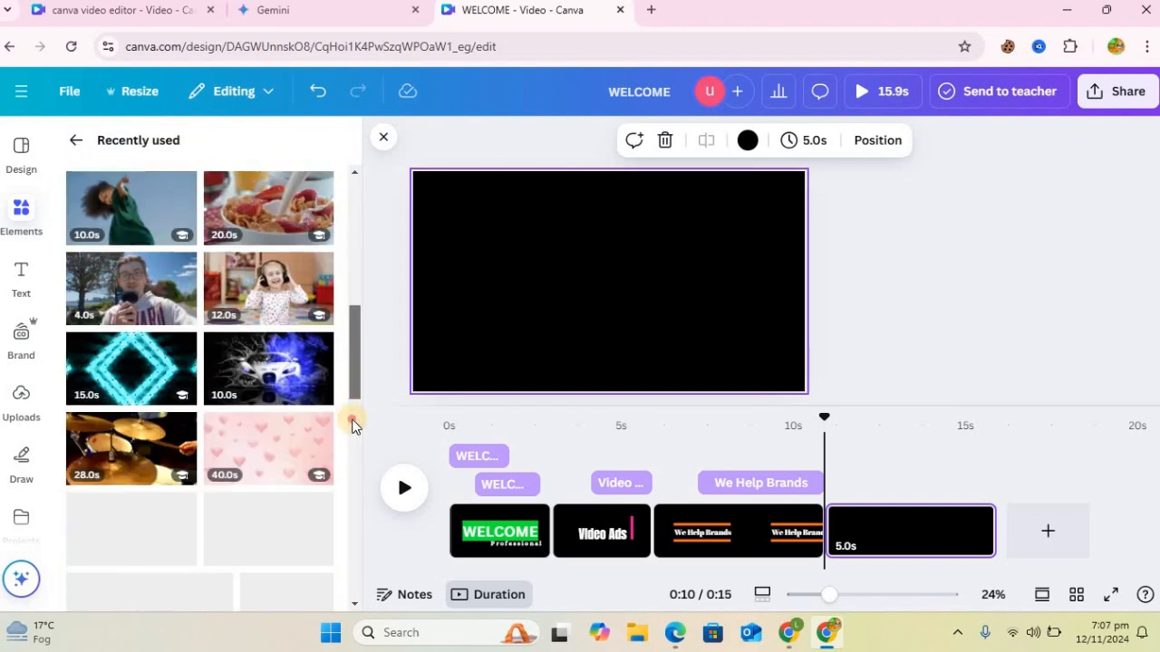
pyautogui.scroll(-5, 353, 426)
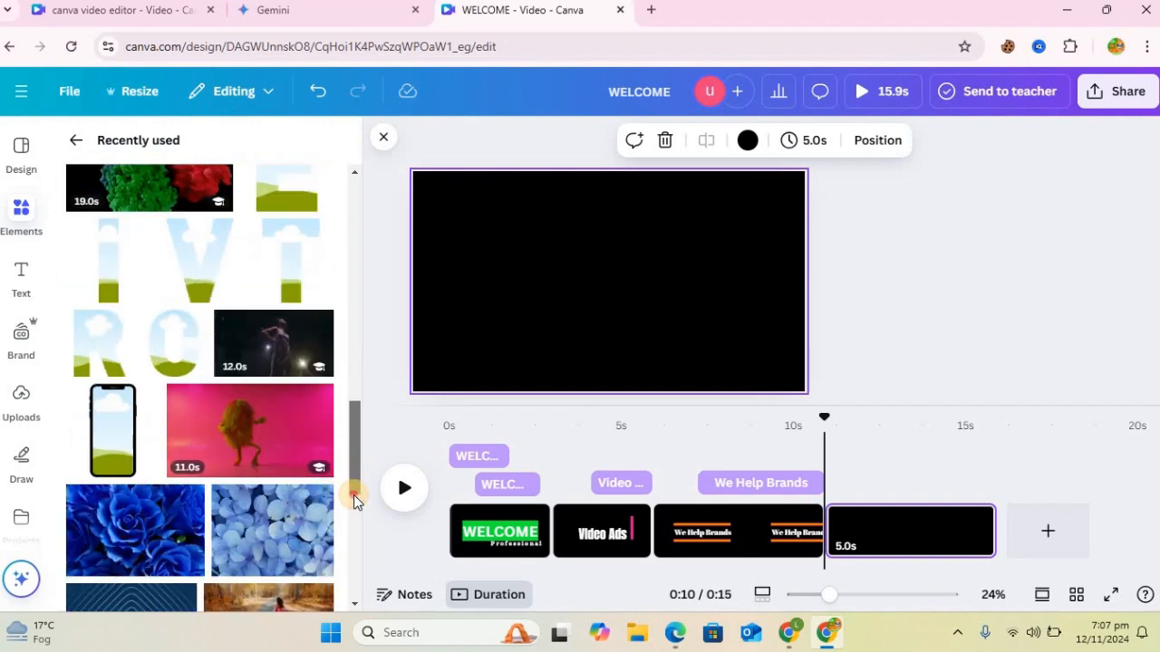
pyautogui.scroll(-3, 354, 527)
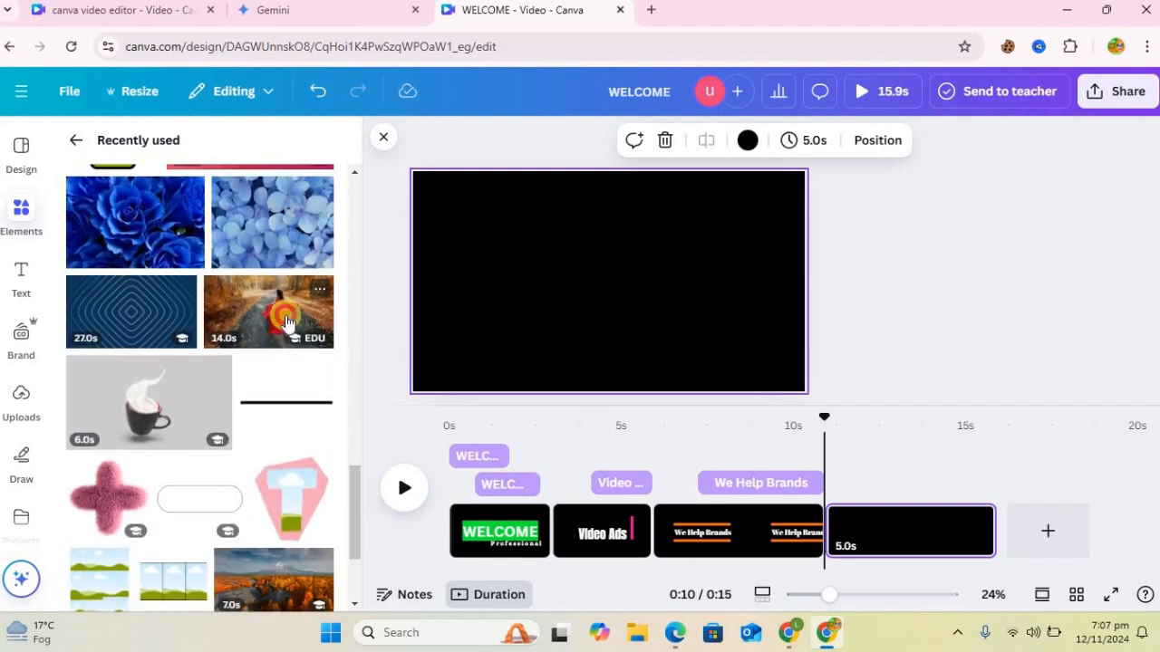
pyautogui.click(286, 323)
pyautogui.click(617, 299)
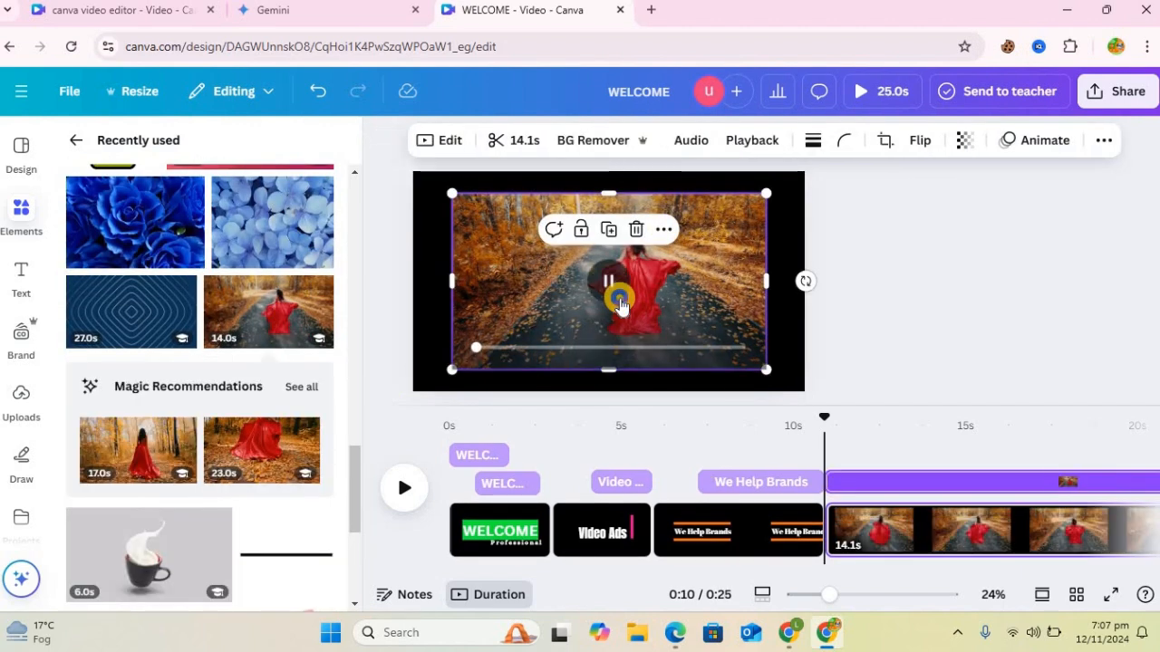
pyautogui.rightClick(618, 300)
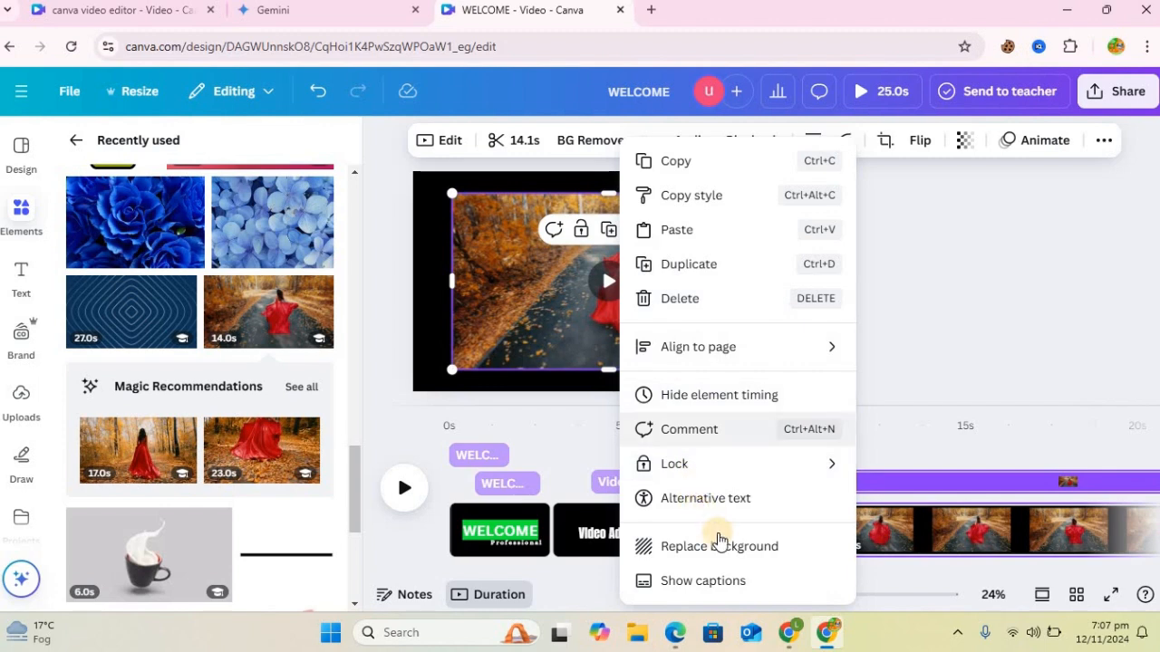
pyautogui.click(719, 546)
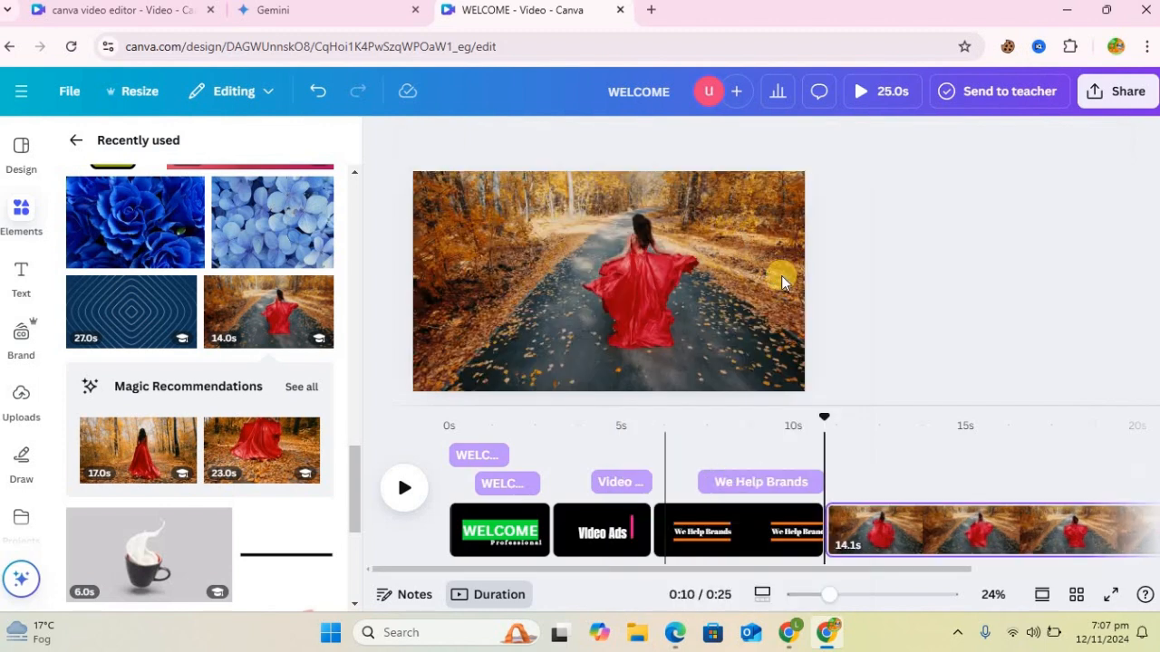
# Step: Speed up the red dress background clip so it lasts 7.0 s, and trim it to 2.5 s
pyautogui.click(732, 266)
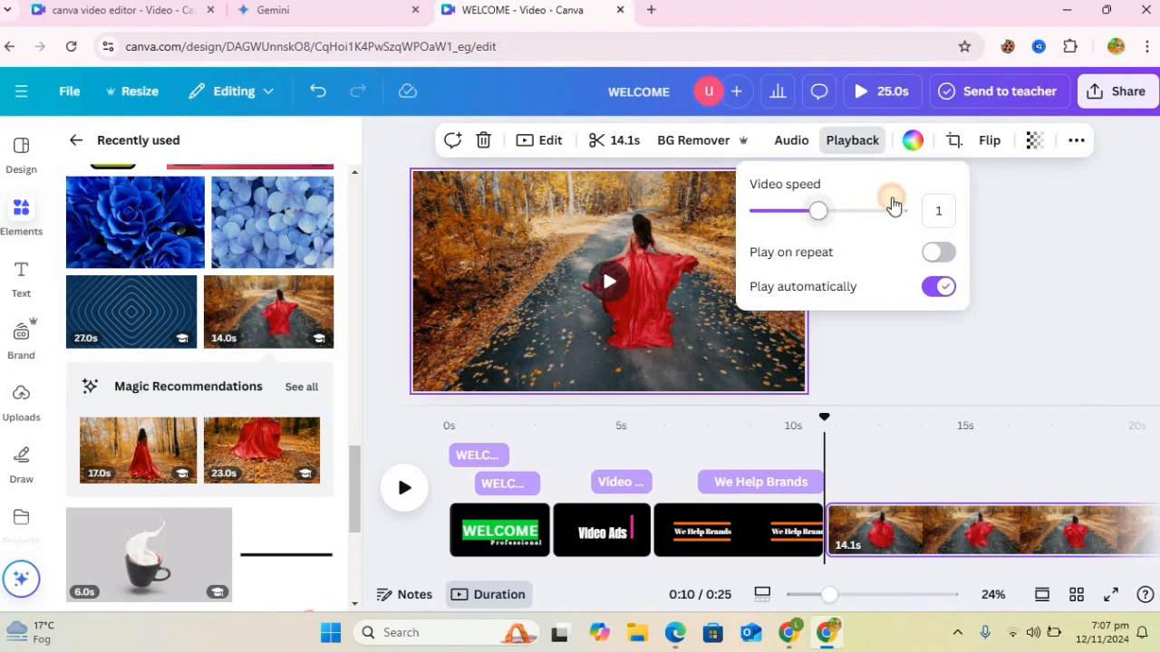
pyautogui.click(893, 207)
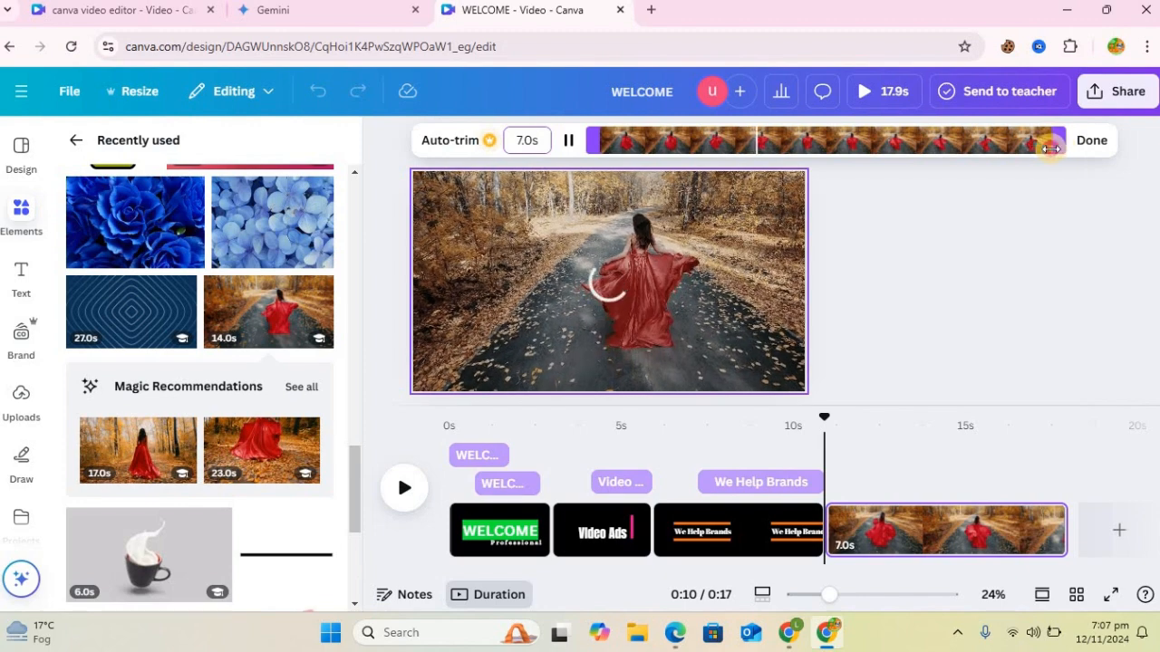
pyautogui.moveTo(889, 148); pyautogui.dragTo(876, 143)
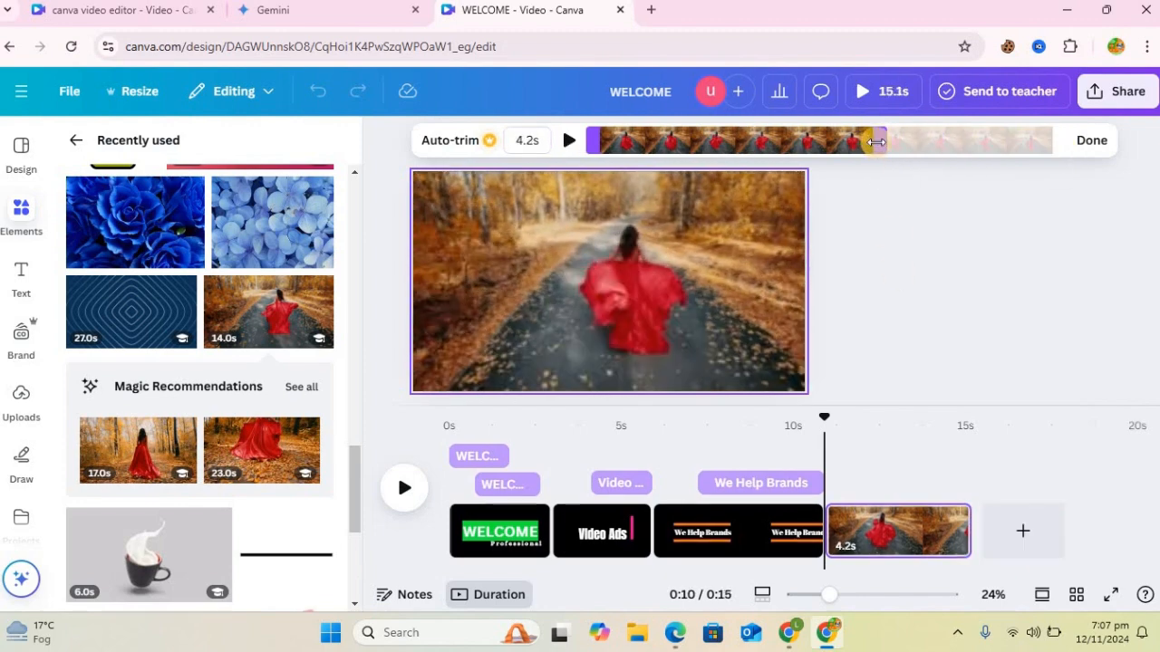
pyautogui.moveTo(769, 134); pyautogui.dragTo(772, 141)
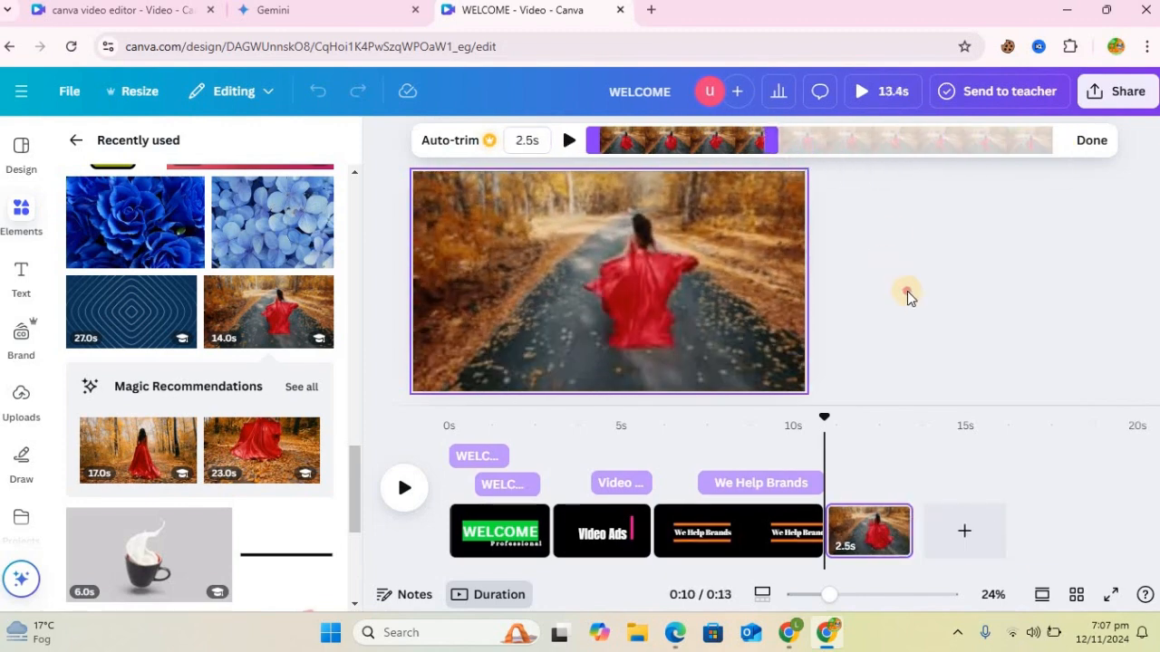
pyautogui.click(634, 284)
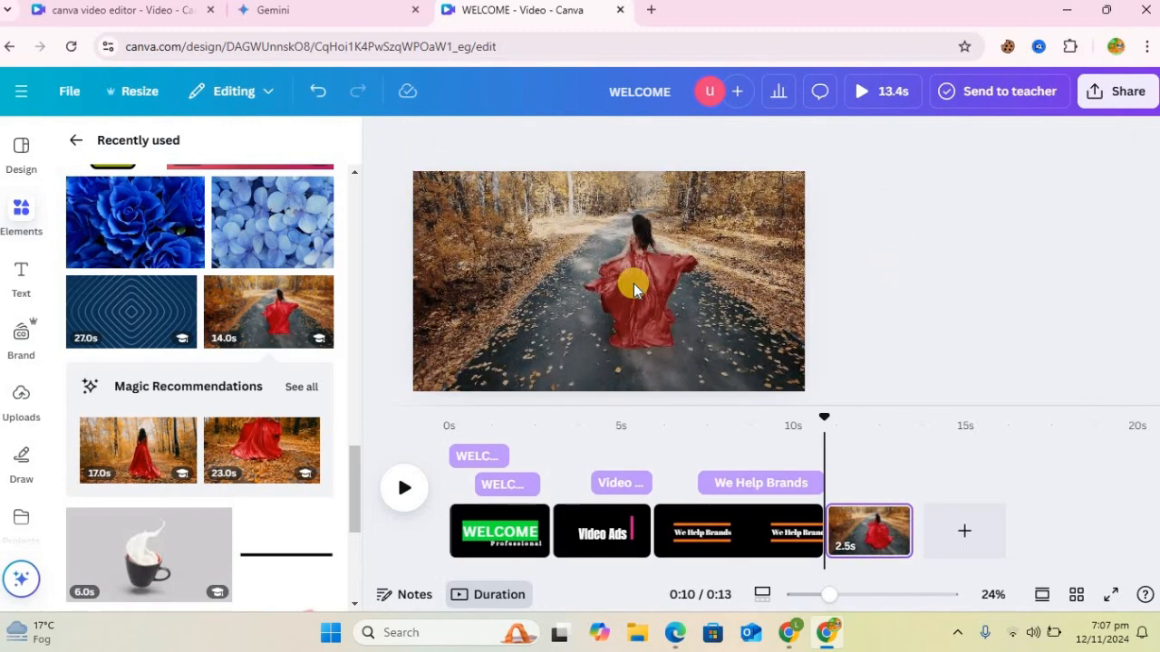
# Step: Add a heading reading "Promo" to the red dress clip page and set its font to Yeseva One
pyautogui.click(34, 281)
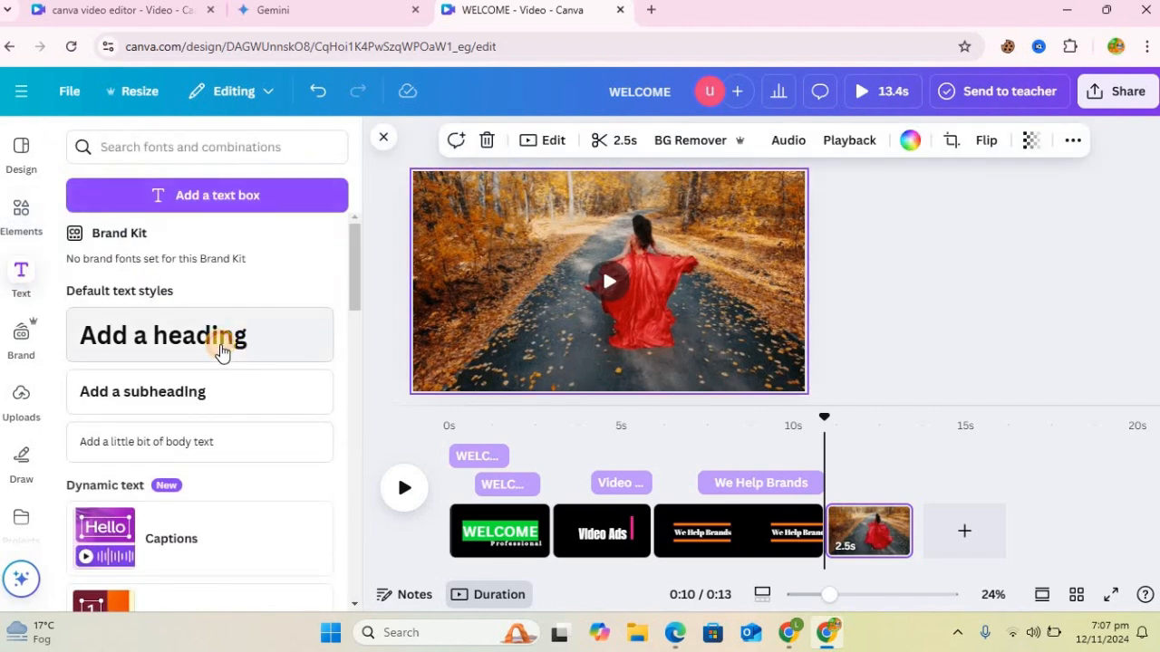
pyautogui.click(222, 351)
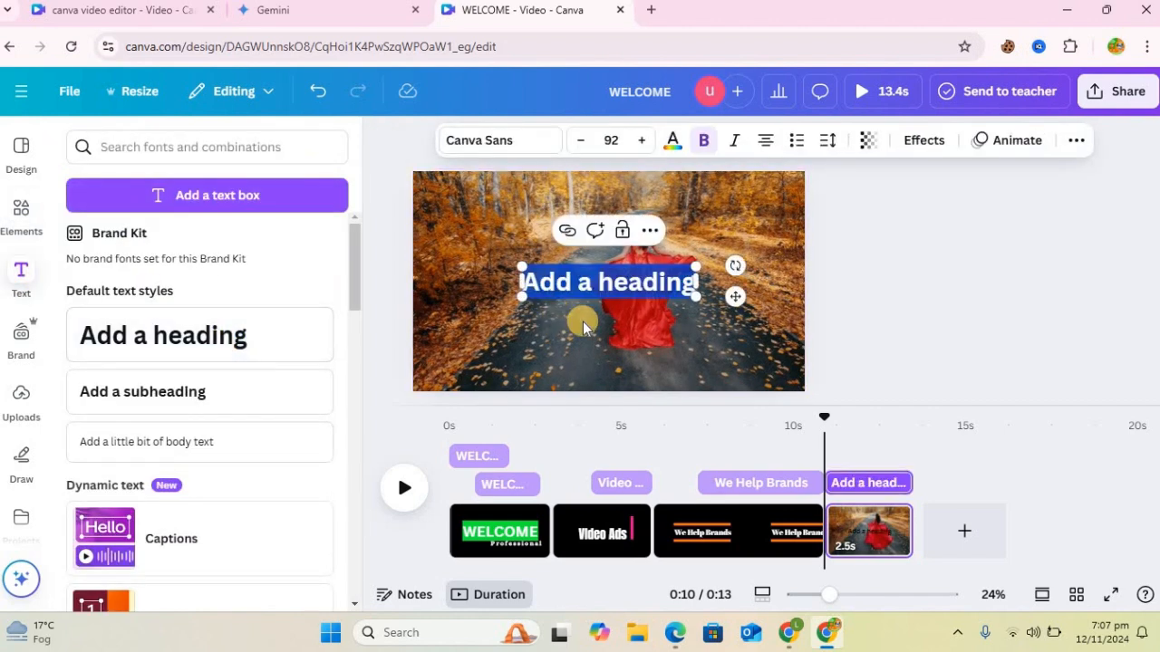
pyautogui.write('Promo')
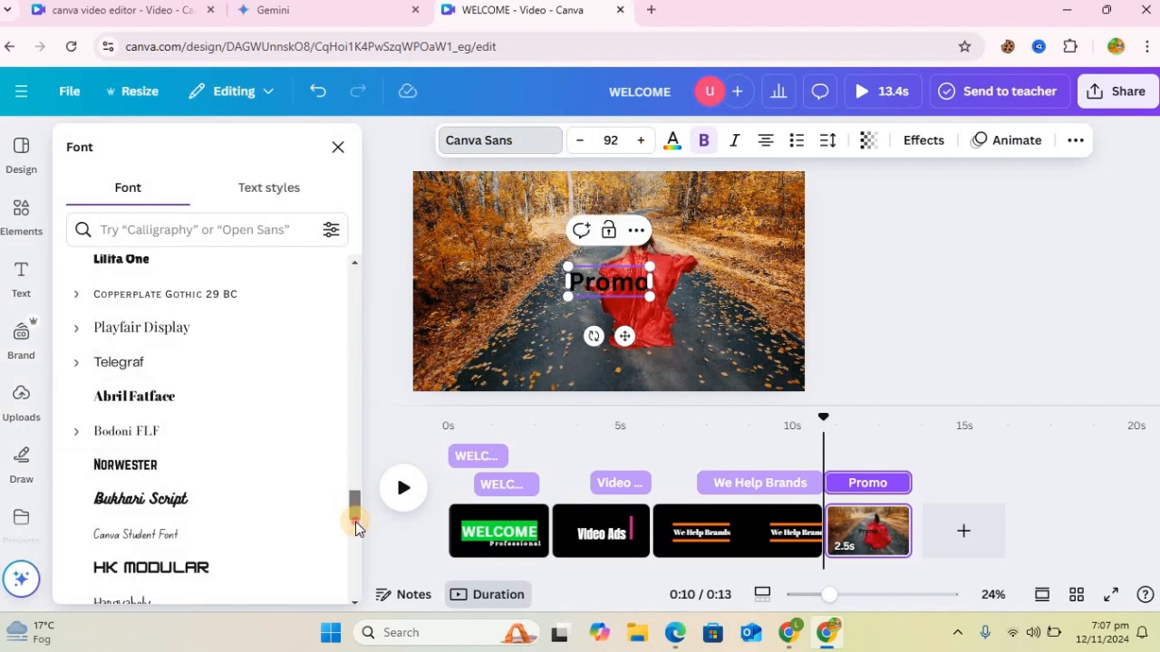
pyautogui.scroll(-5, 355, 522)
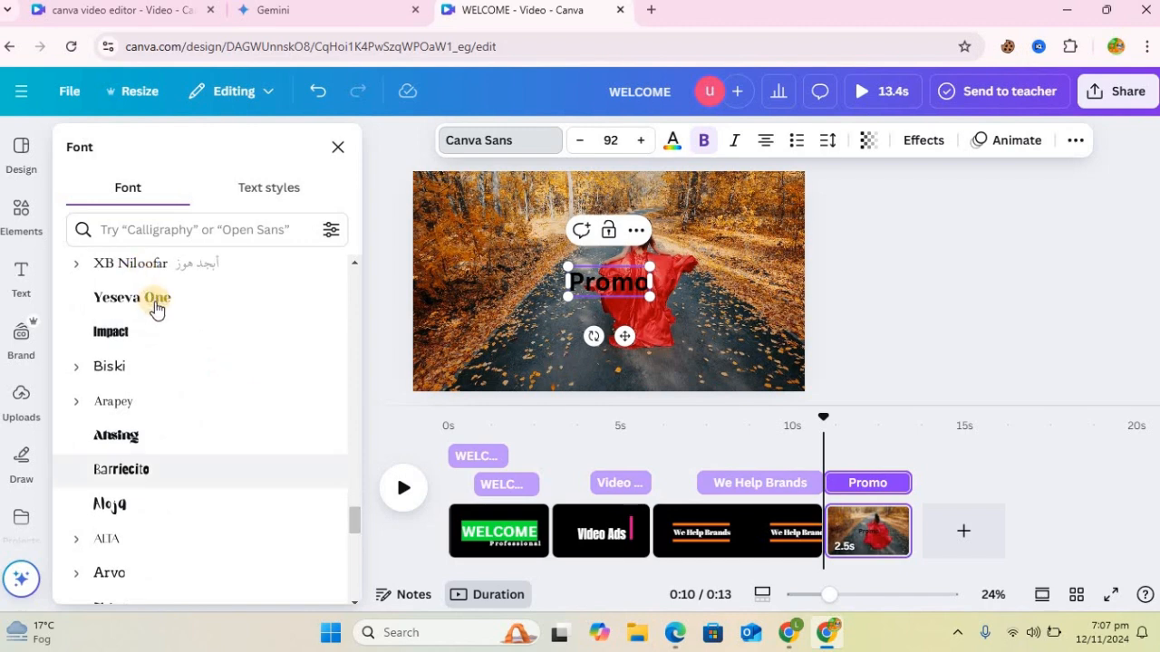
pyautogui.click(156, 309)
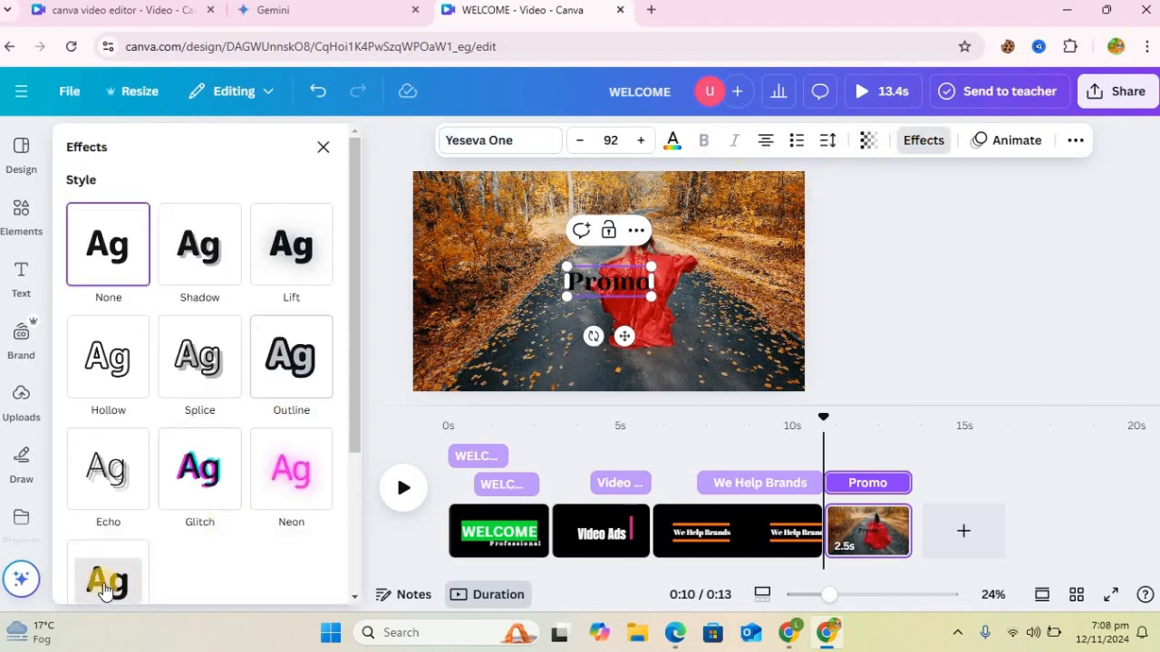
# Step: Apply the Background effect to the Promo heading with roundness 0 and spread 25
pyautogui.click(104, 585)
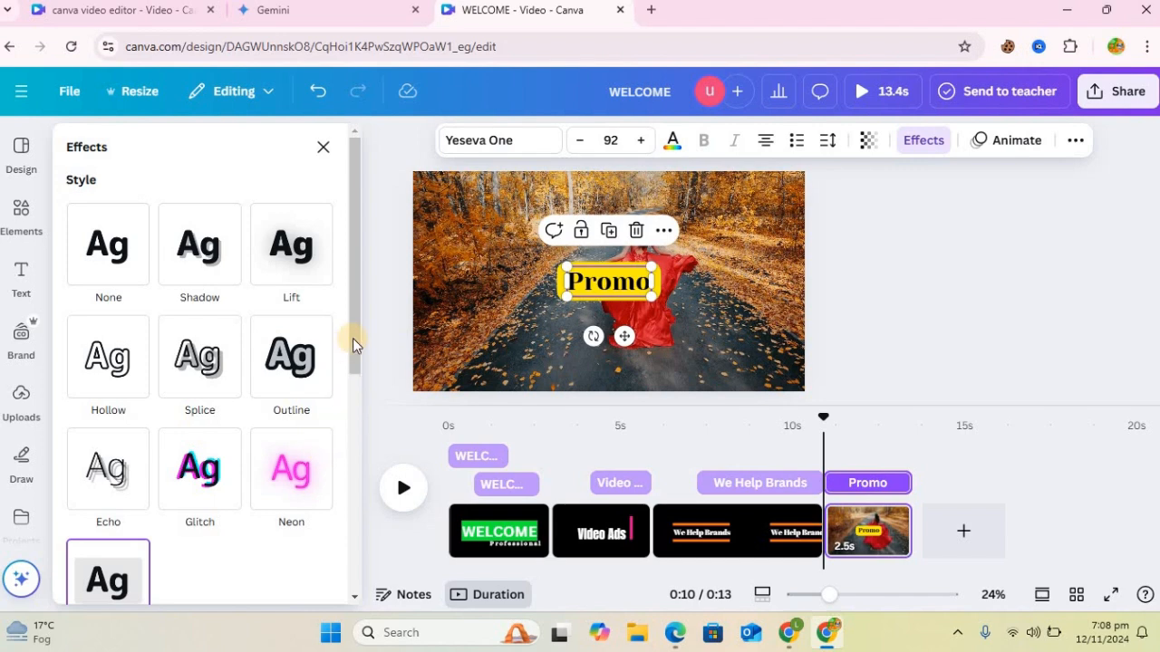
pyautogui.moveTo(353, 338); pyautogui.dragTo(357, 477)
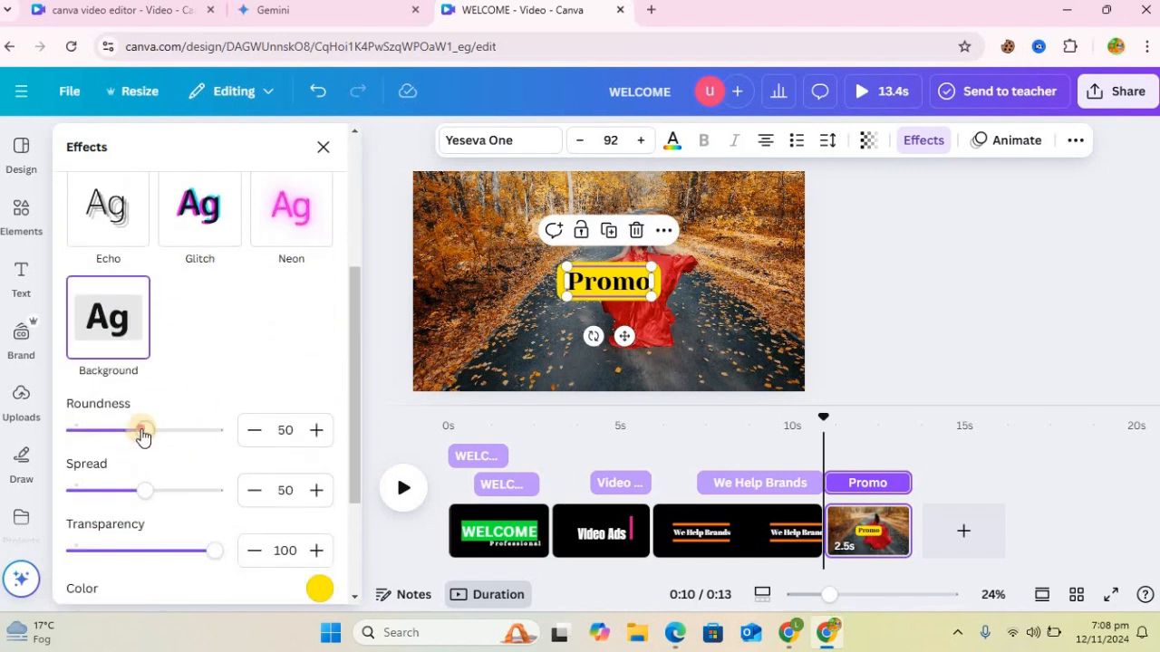
pyautogui.moveTo(145, 431); pyautogui.dragTo(36, 438)
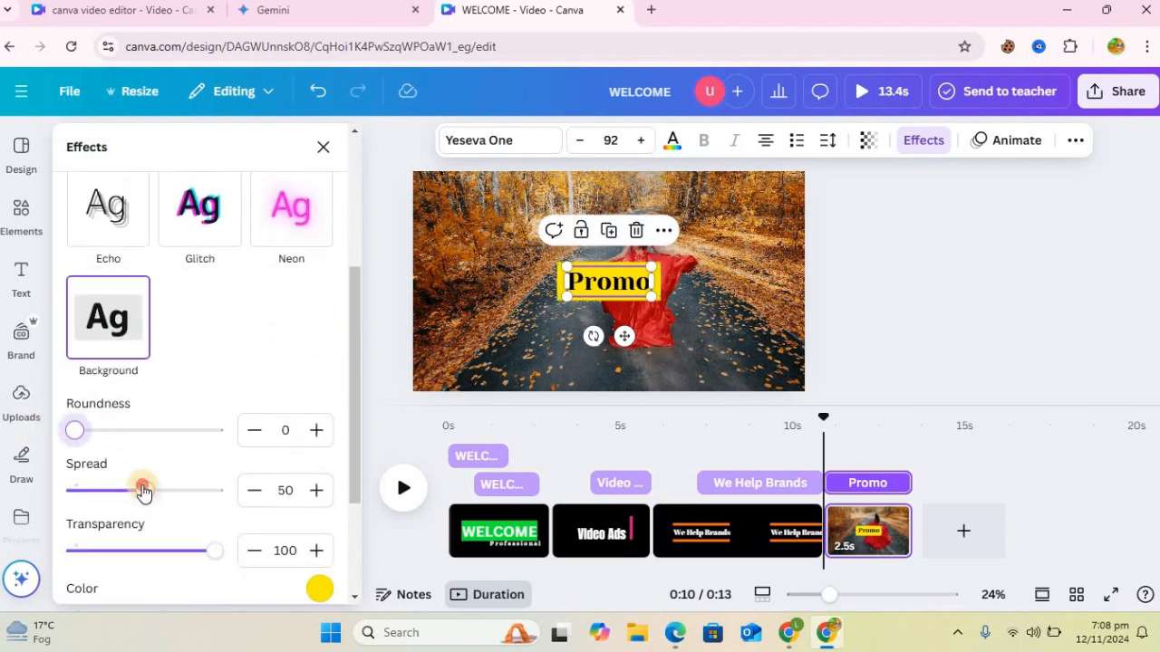
pyautogui.moveTo(117, 493); pyautogui.dragTo(111, 495)
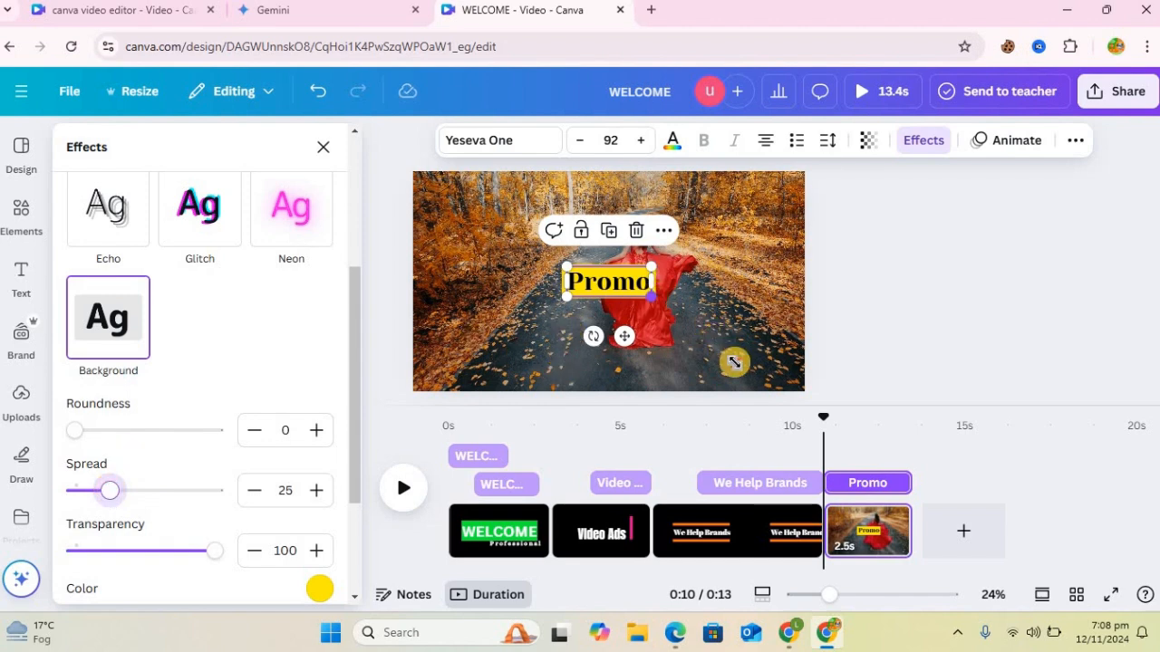
# Step: Enlarge the Promo heading to size 207 and place it in the page's upper-left corner
pyautogui.moveTo(734, 362); pyautogui.dragTo(705, 324)
pyautogui.moveTo(591, 234); pyautogui.dragTo(459, 146)
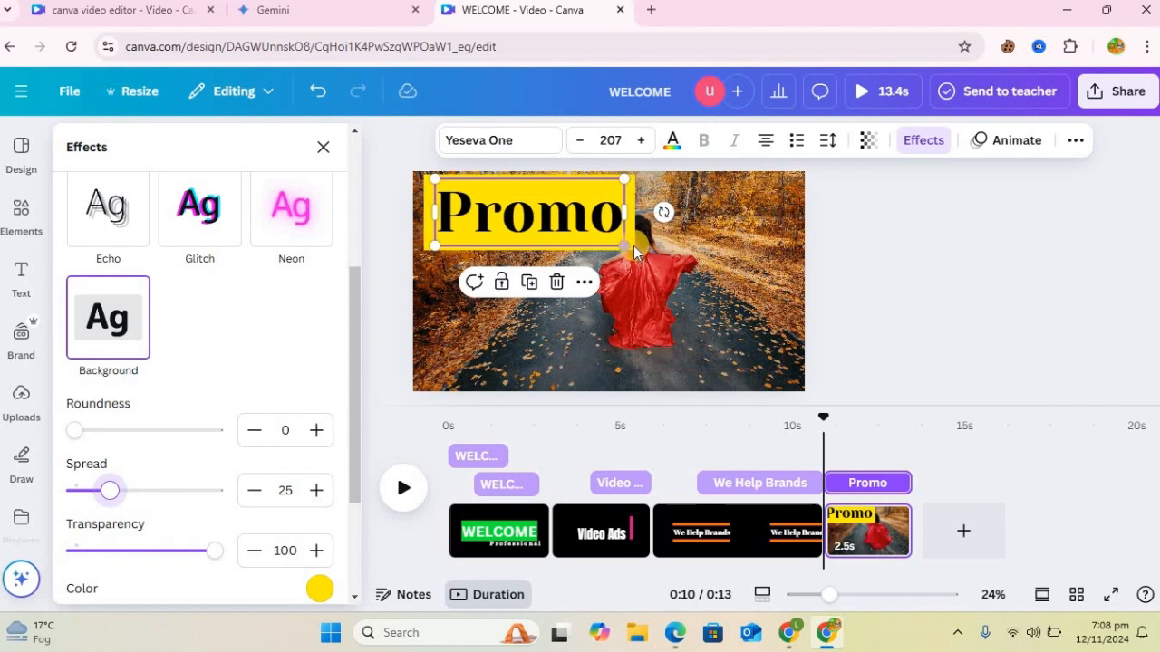
pyautogui.click(594, 225)
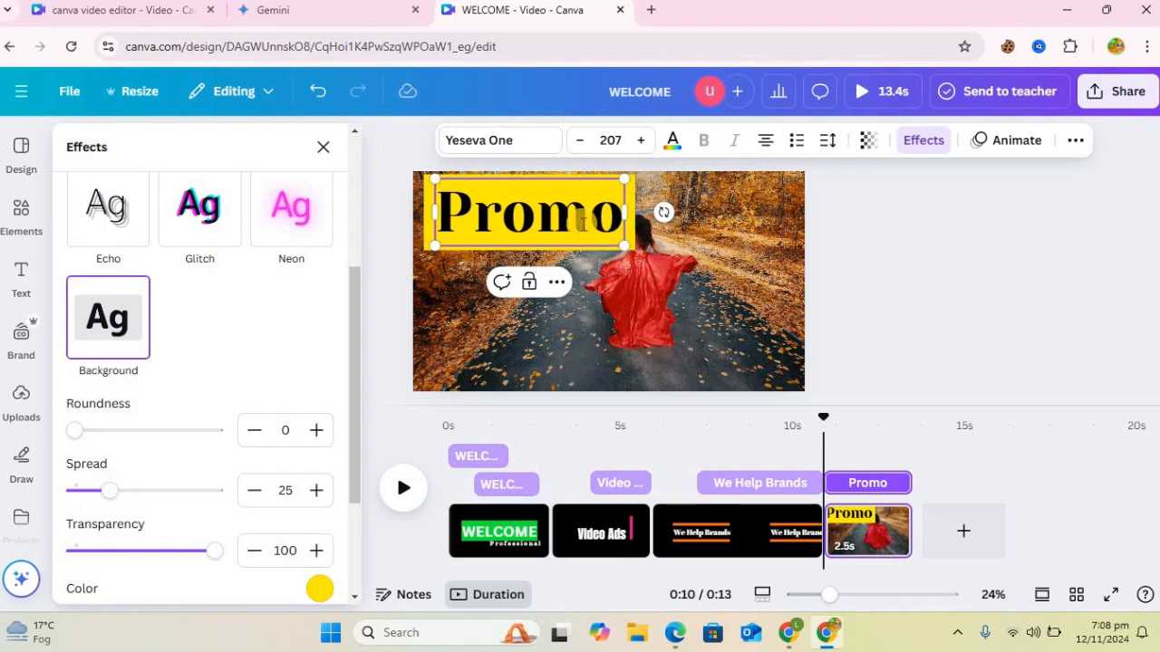
# Step: Apply the Splice effect to the Promo heading and color the text green
pyautogui.moveTo(353, 324); pyautogui.dragTo(353, 212)
pyautogui.click(204, 303)
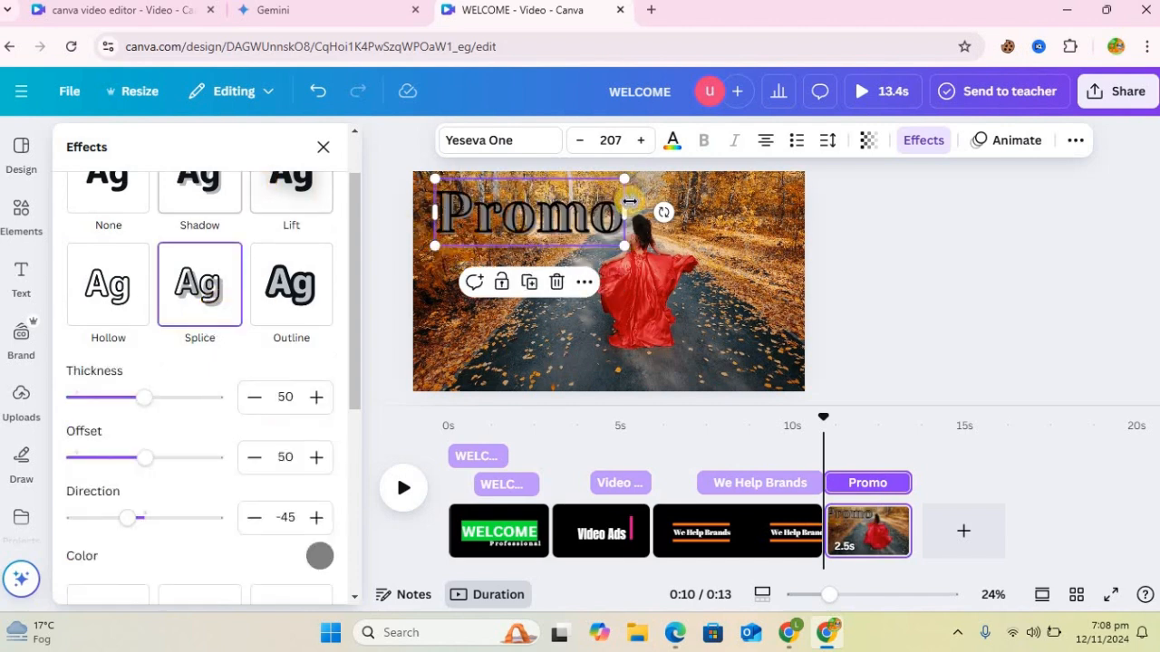
pyautogui.click(674, 156)
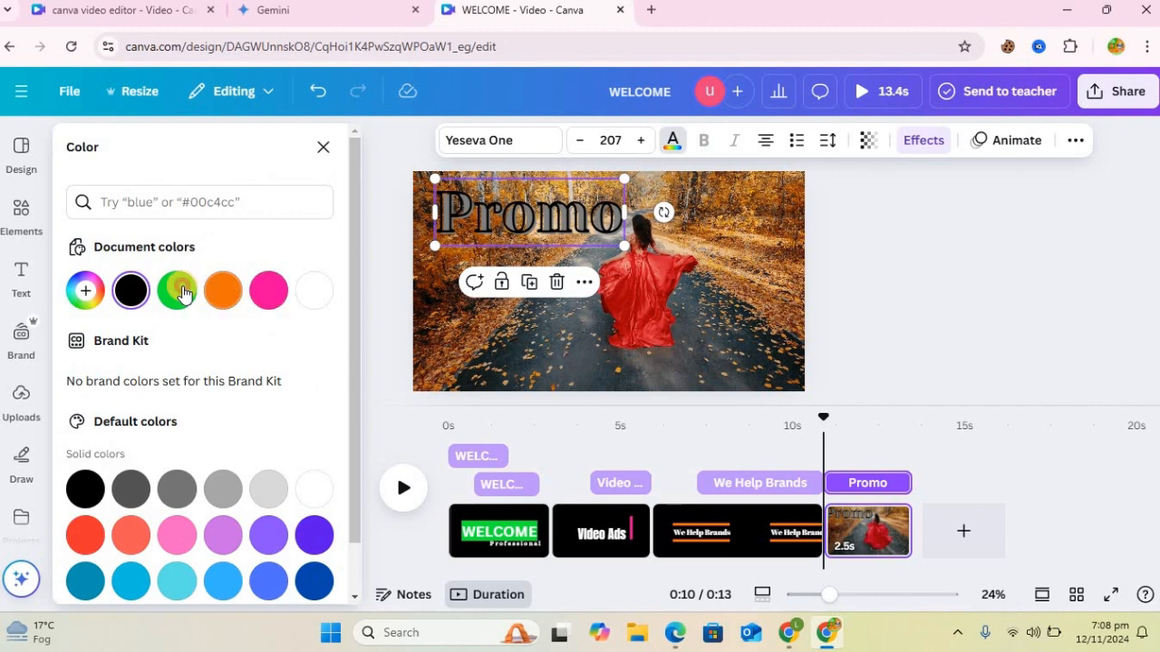
pyautogui.click(181, 290)
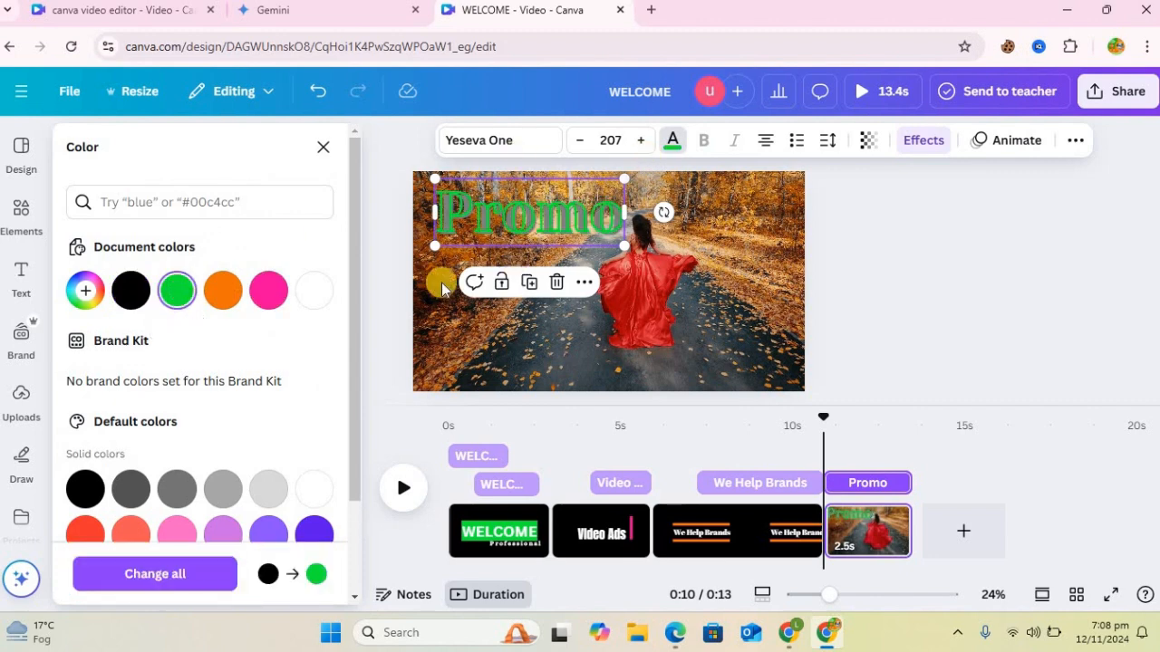
# Step: Set the Promo heading's Splice effect color to black and shrink the text to size 173
pyautogui.click(925, 142)
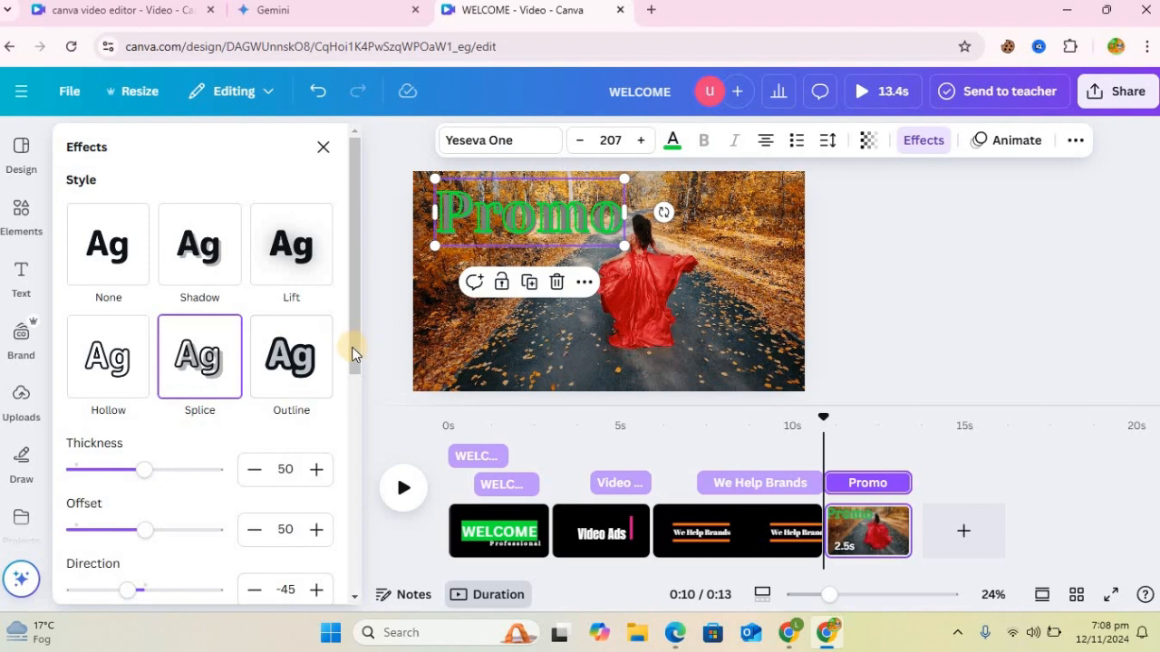
pyautogui.moveTo(353, 344); pyautogui.dragTo(347, 467)
pyautogui.scroll(-3, 322, 411)
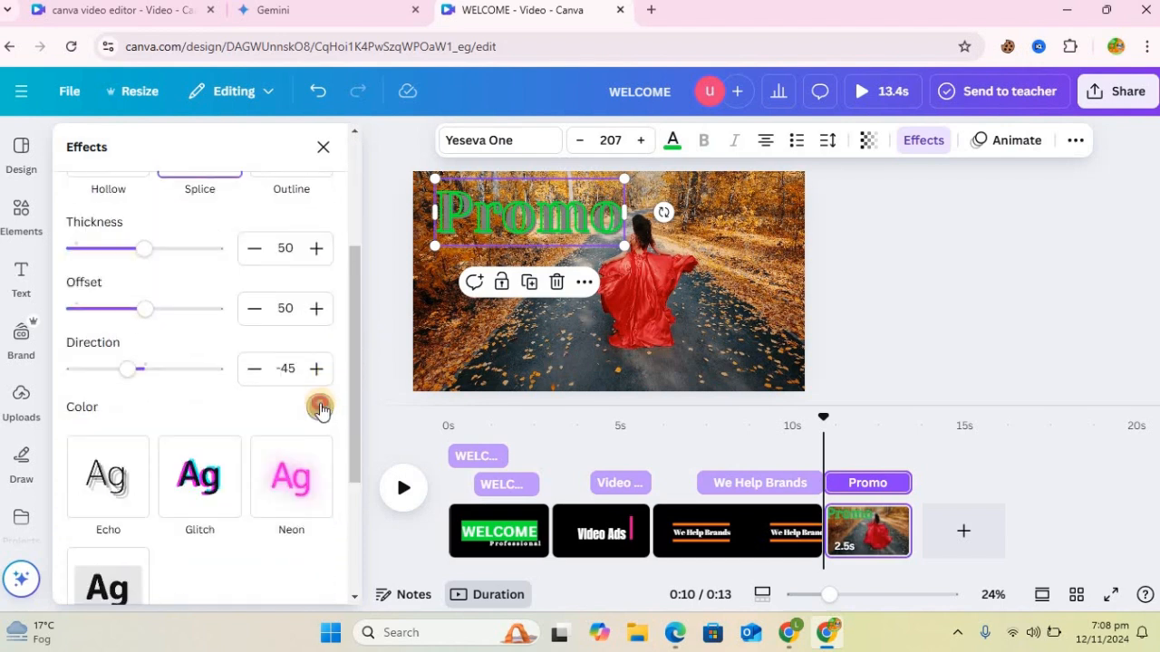
pyautogui.click(319, 407)
pyautogui.click(124, 235)
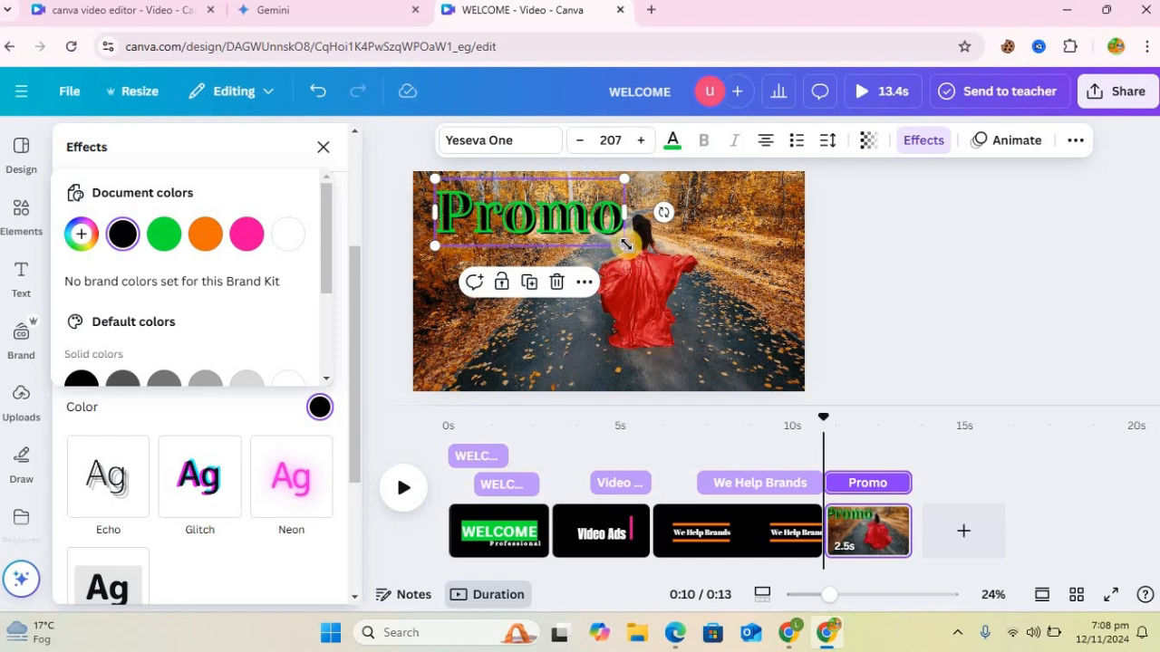
pyautogui.moveTo(624, 244); pyautogui.dragTo(592, 234)
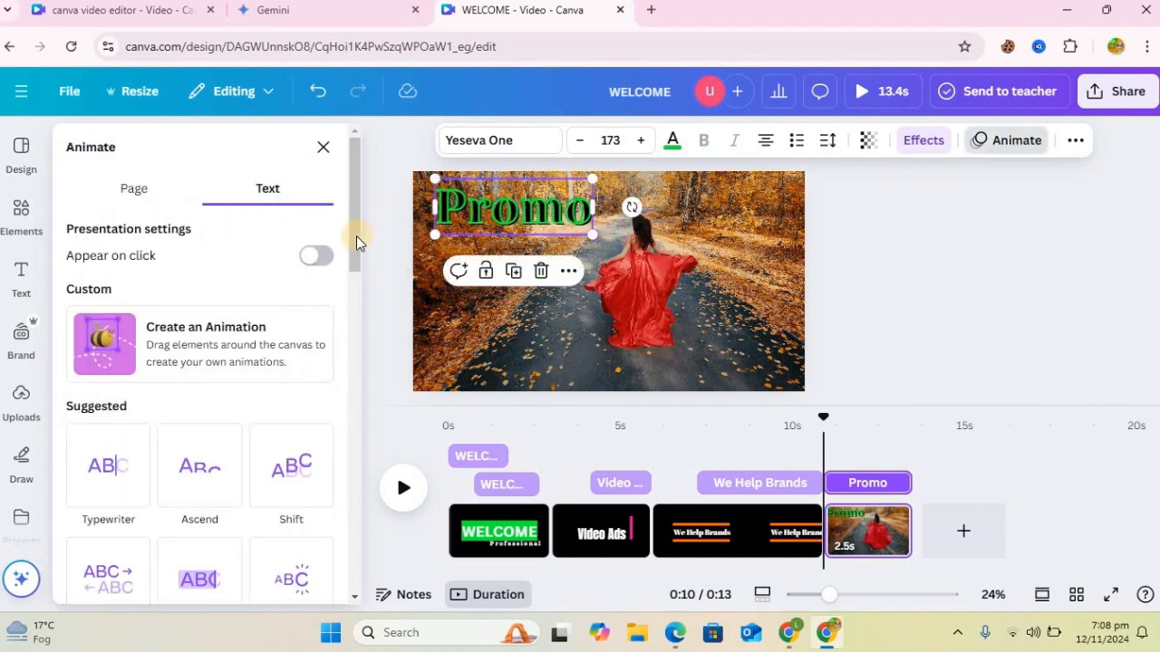
# Step: Apply the Stomp animation to the Promo heading
pyautogui.moveTo(356, 242); pyautogui.dragTo(355, 329)
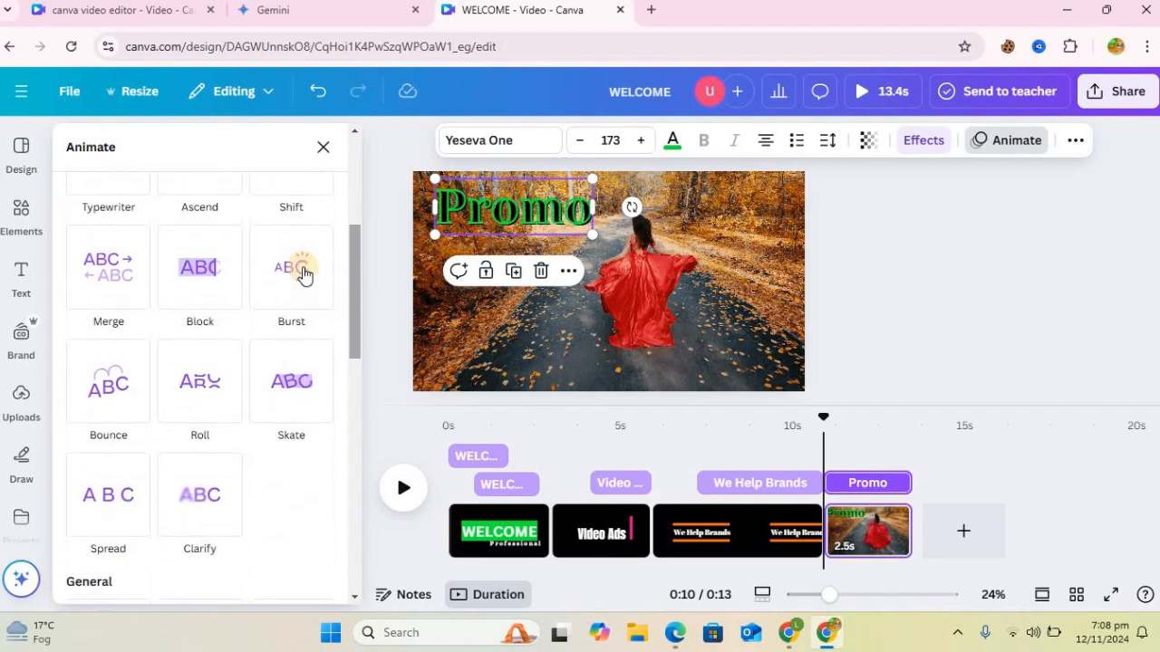
pyautogui.click(304, 276)
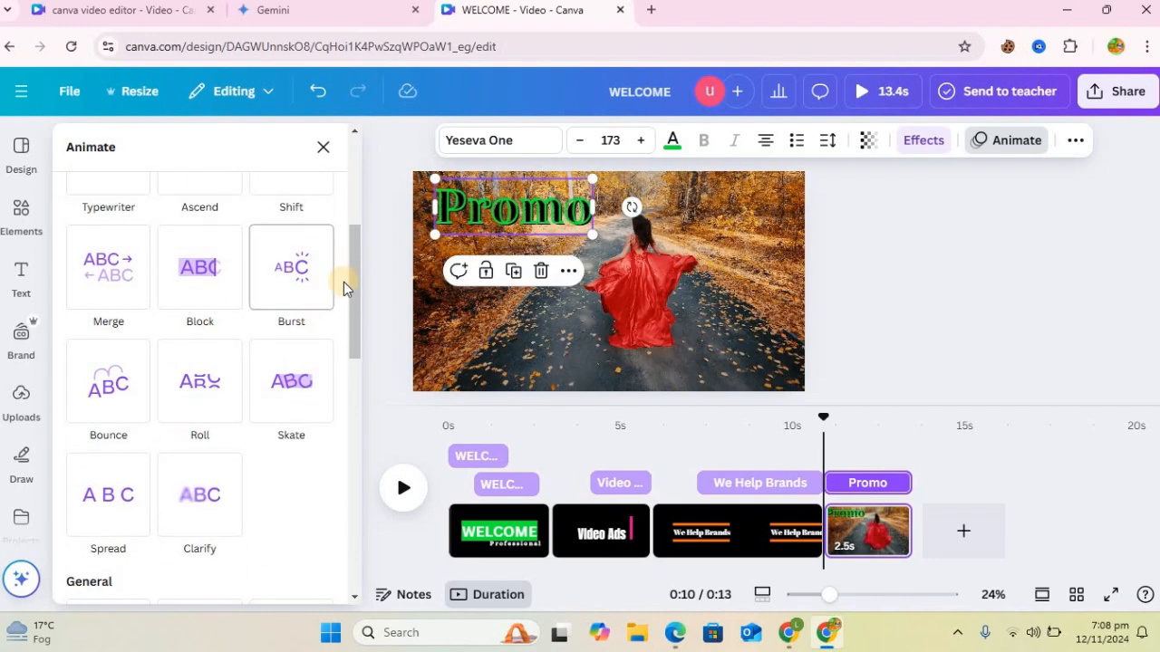
pyautogui.click(361, 398)
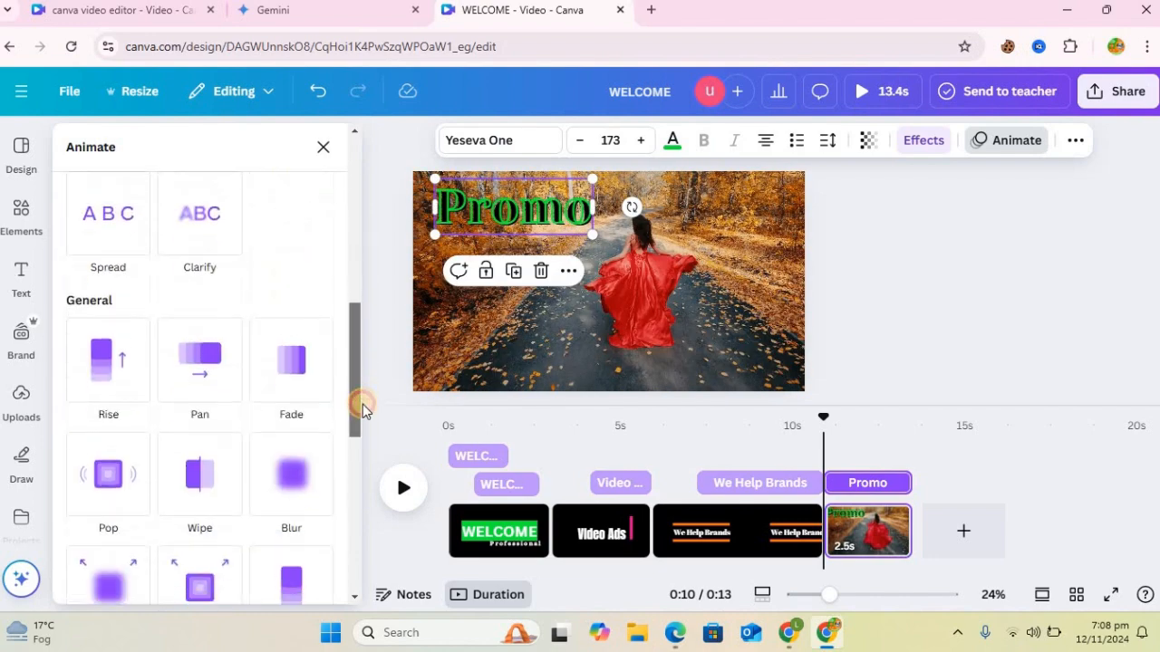
pyautogui.moveTo(363, 404); pyautogui.dragTo(368, 472)
pyautogui.moveTo(362, 425); pyautogui.dragTo(357, 506)
pyautogui.click(299, 422)
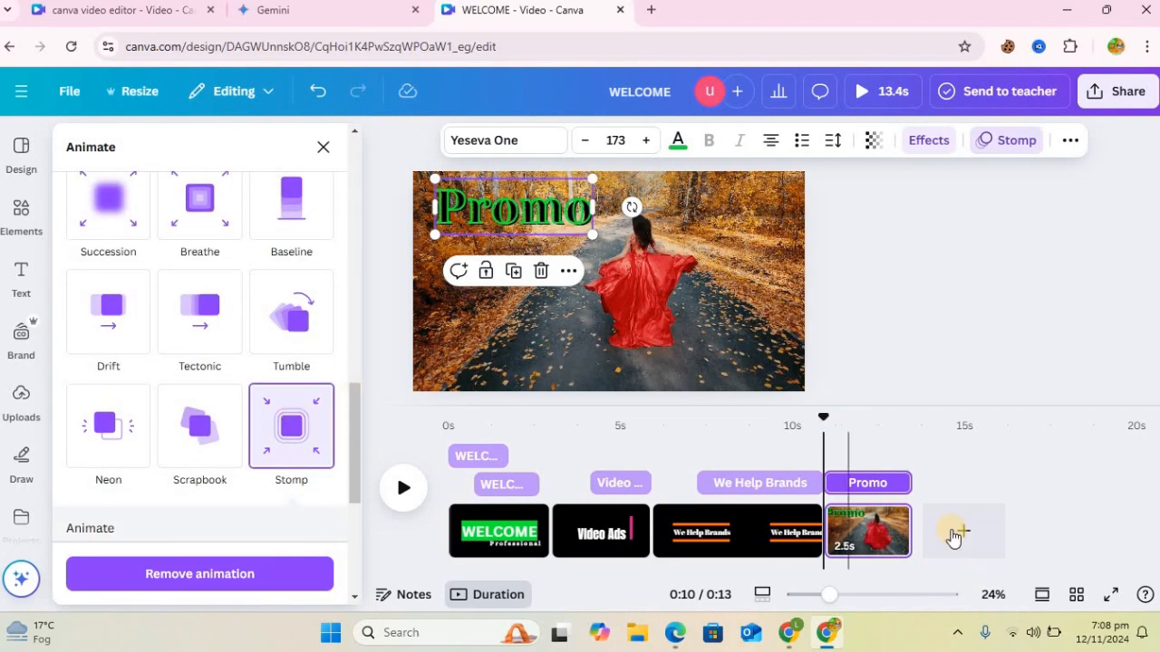
# Step: Add a new page after the red dress clip with a heading reading "Short Video Ads"
pyautogui.click(963, 533)
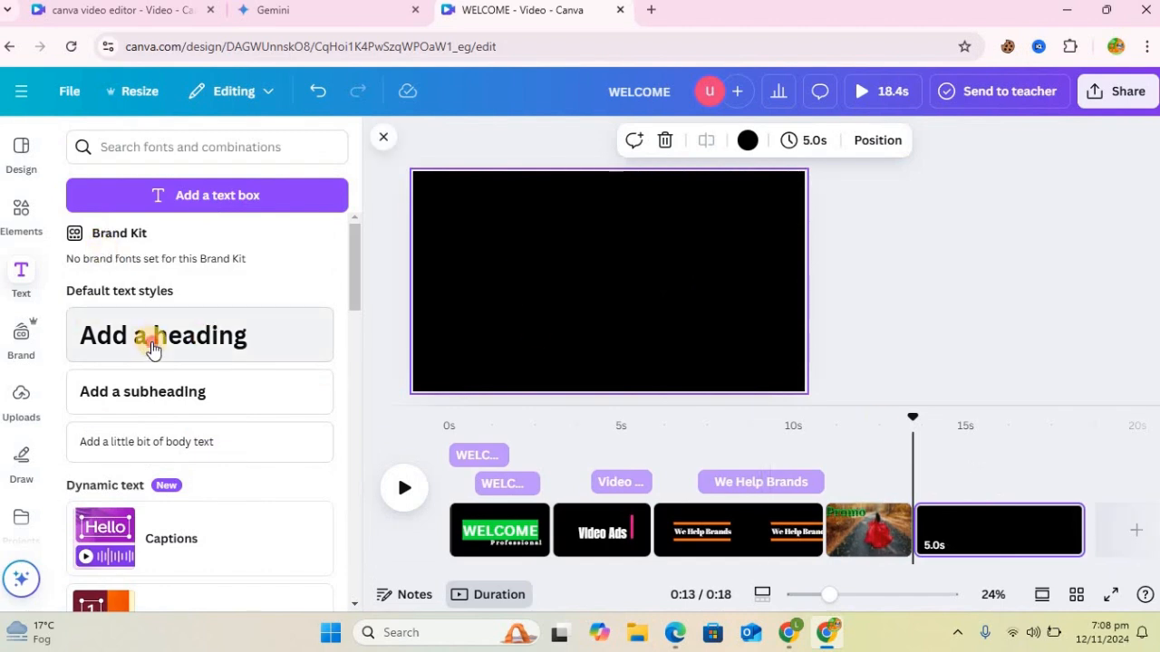
pyautogui.moveTo(152, 349); pyautogui.dragTo(473, 340)
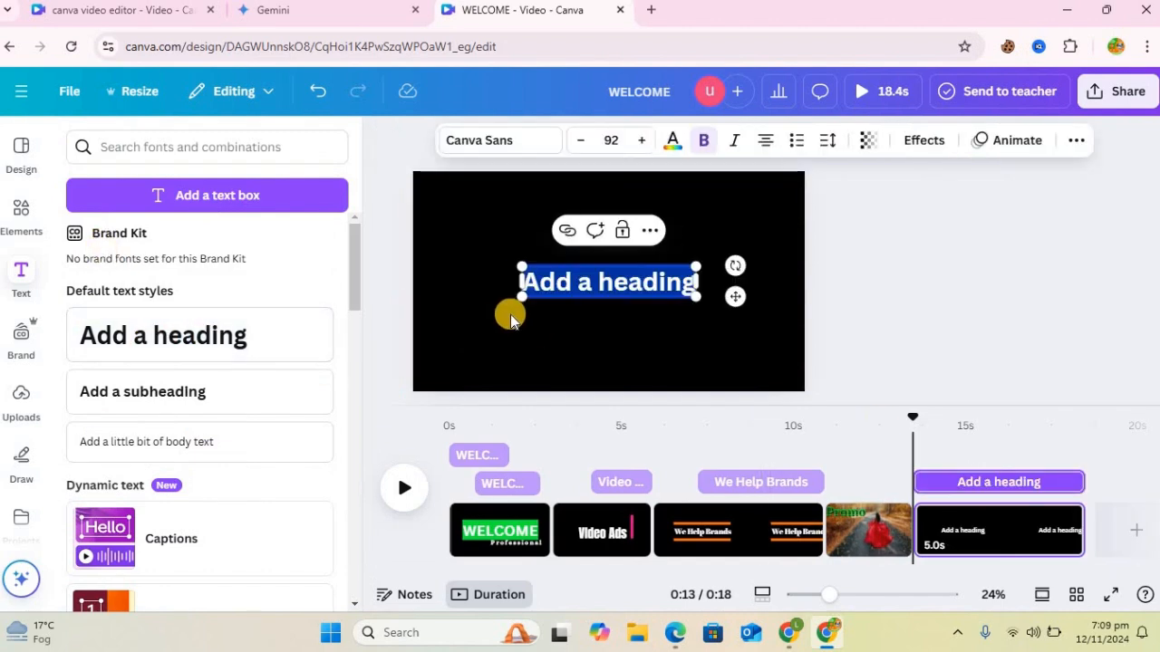
pyautogui.write('Shor')
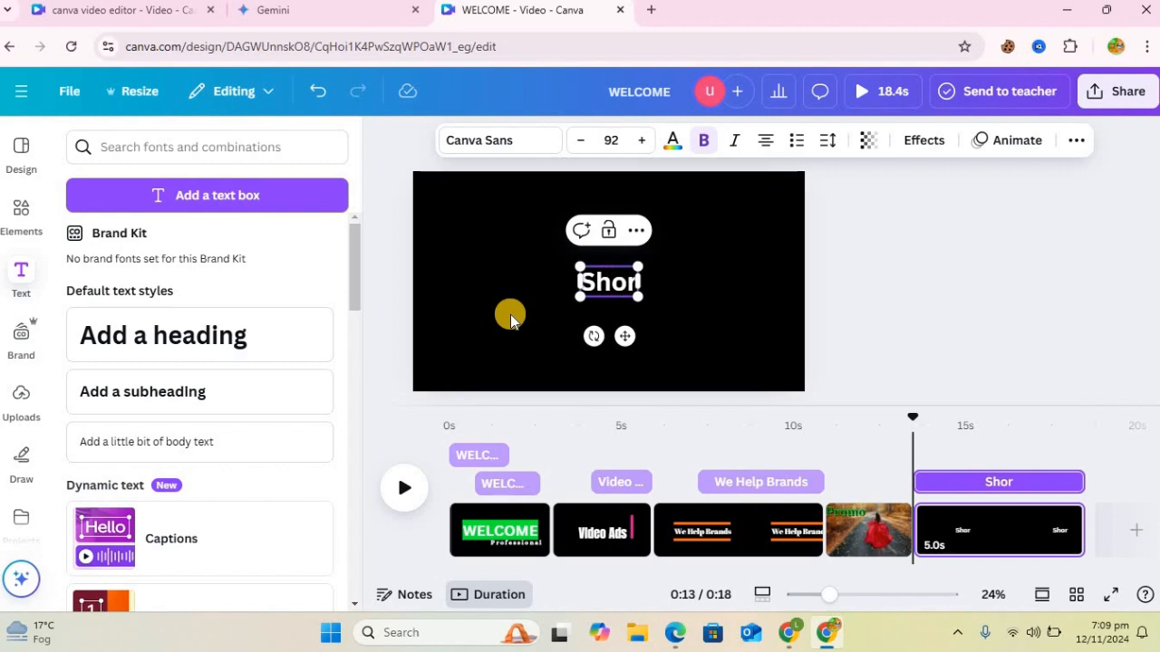
pyautogui.write('t Video')
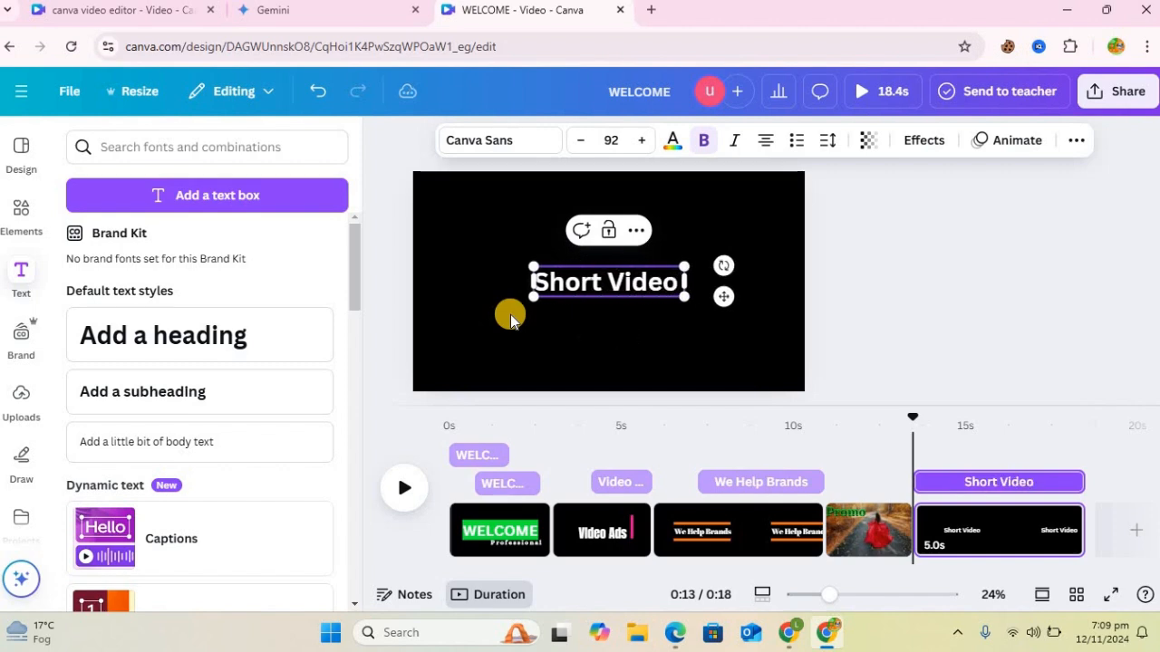
pyautogui.write(' Ads')
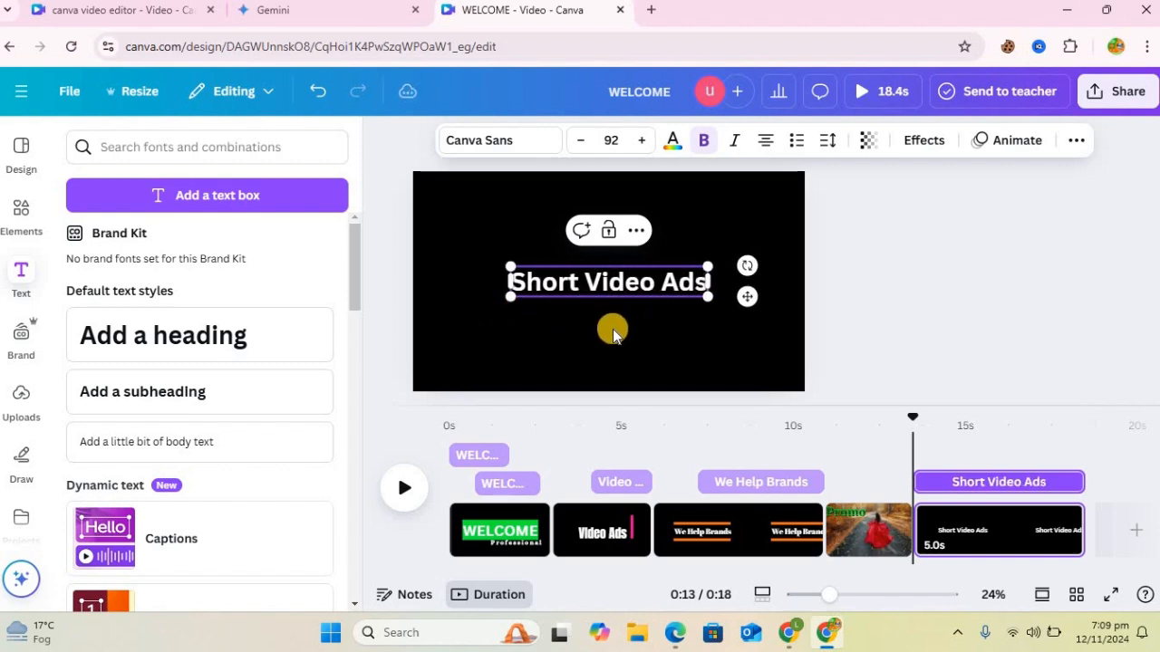
# Step: Stack the Short Video Ads heading on three lines, enlarge it to size 163 and place it at the page's left edge
pyautogui.click(630, 304)
pyautogui.click(701, 292)
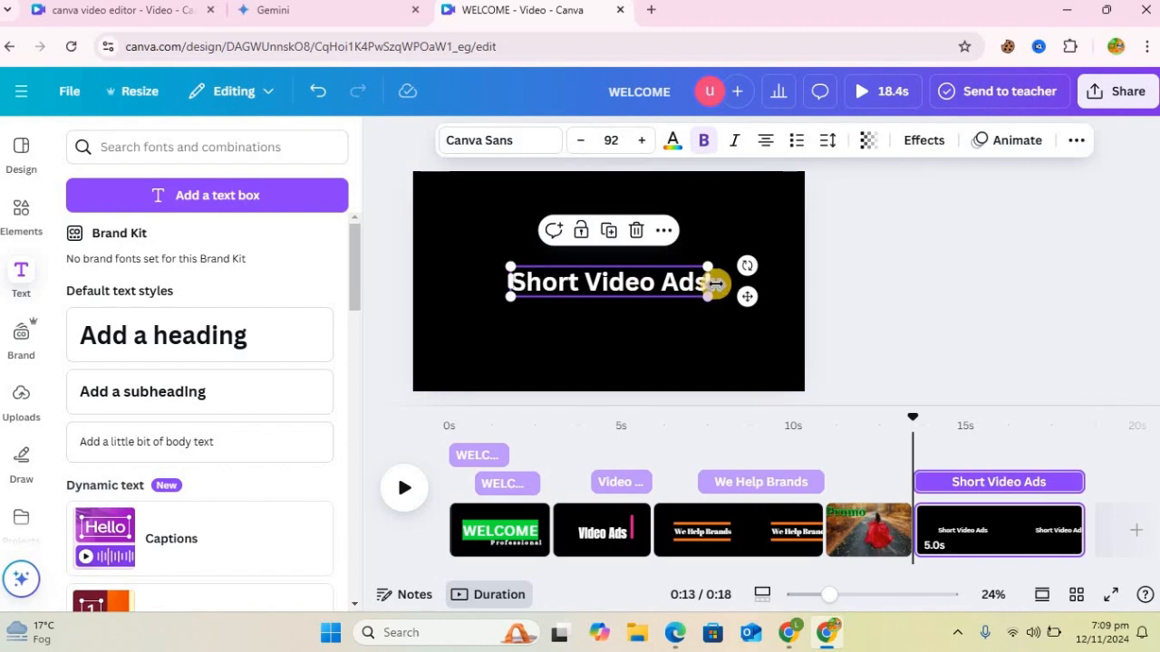
pyautogui.click(710, 282)
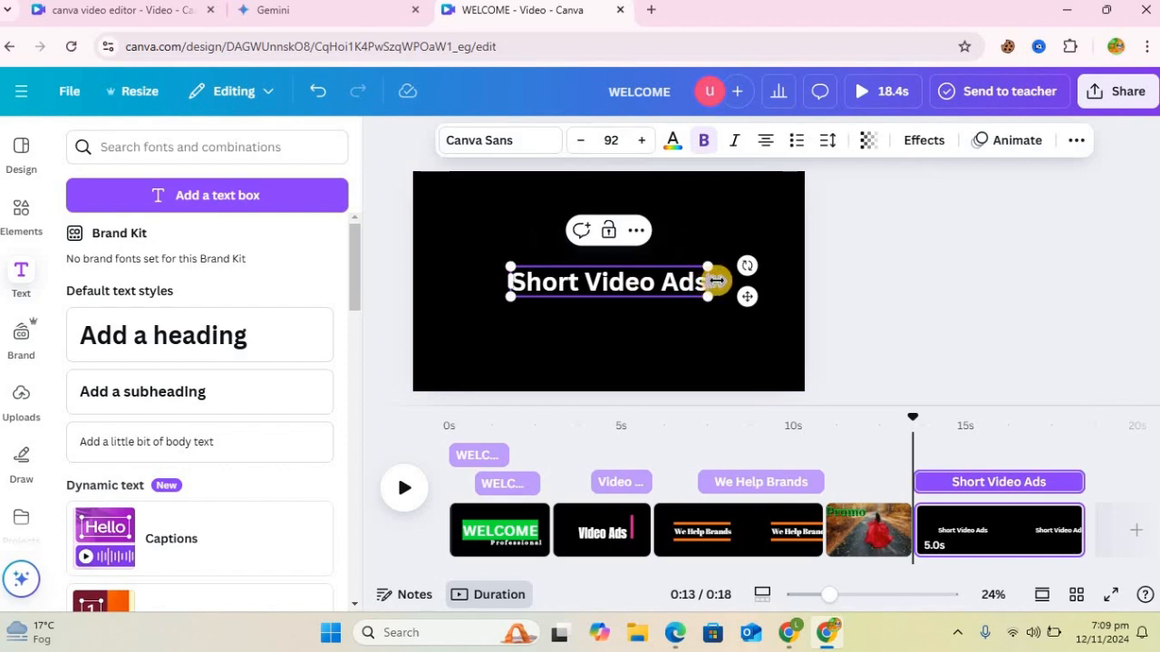
pyautogui.moveTo(707, 282); pyautogui.dragTo(538, 259)
pyautogui.click(652, 263)
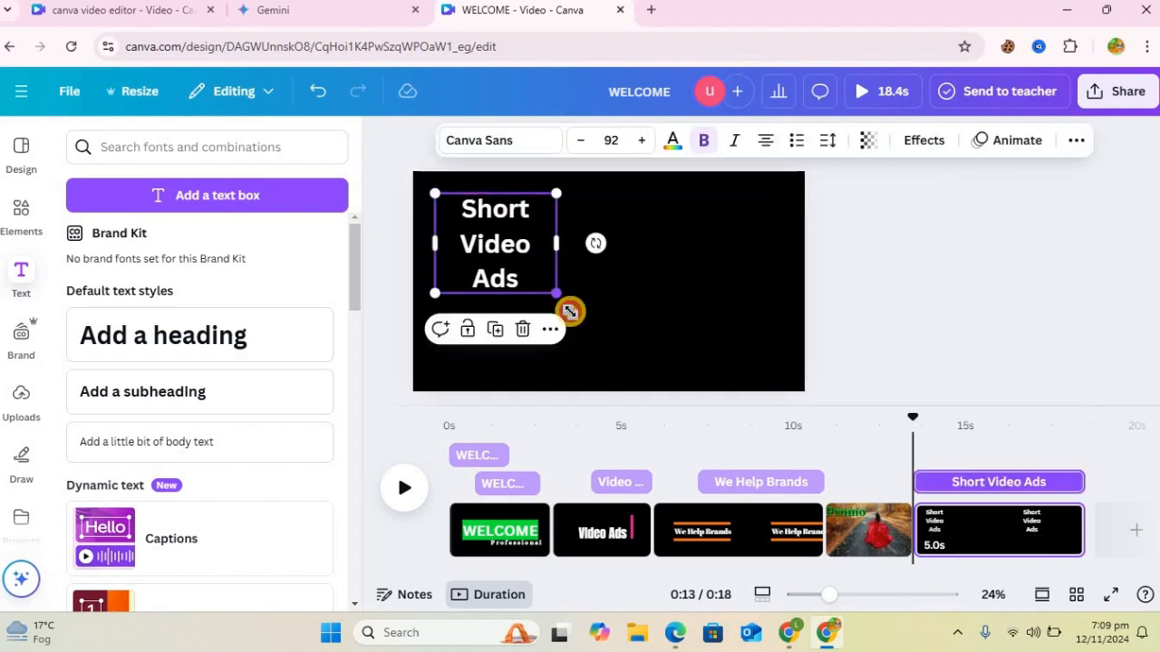
pyautogui.moveTo(570, 311); pyautogui.dragTo(649, 388)
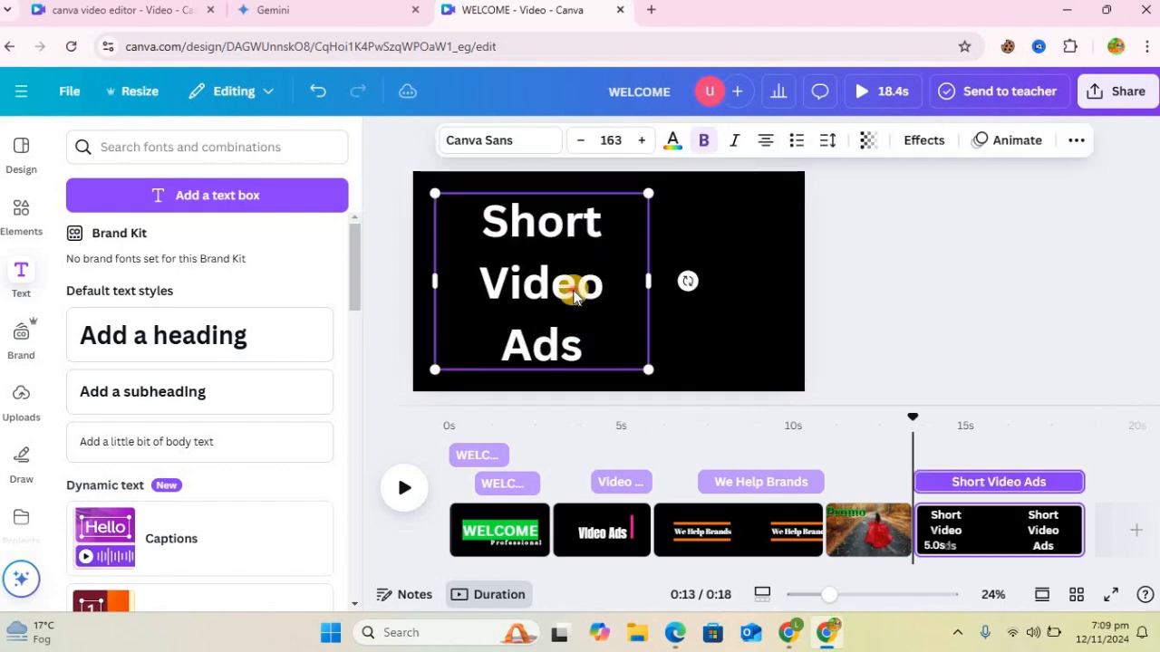
pyautogui.moveTo(552, 290); pyautogui.dragTo(530, 289)
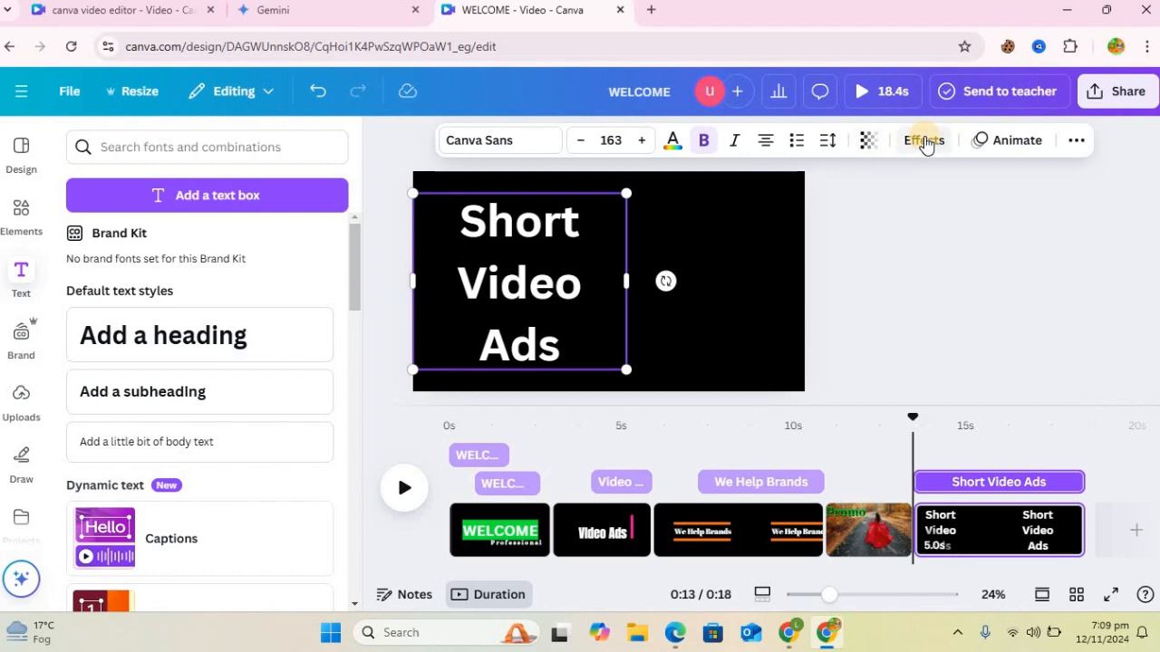
# Step: Color the Short Video Ads heading light turquoise from the default solid colors, and deselect it
pyautogui.click(674, 141)
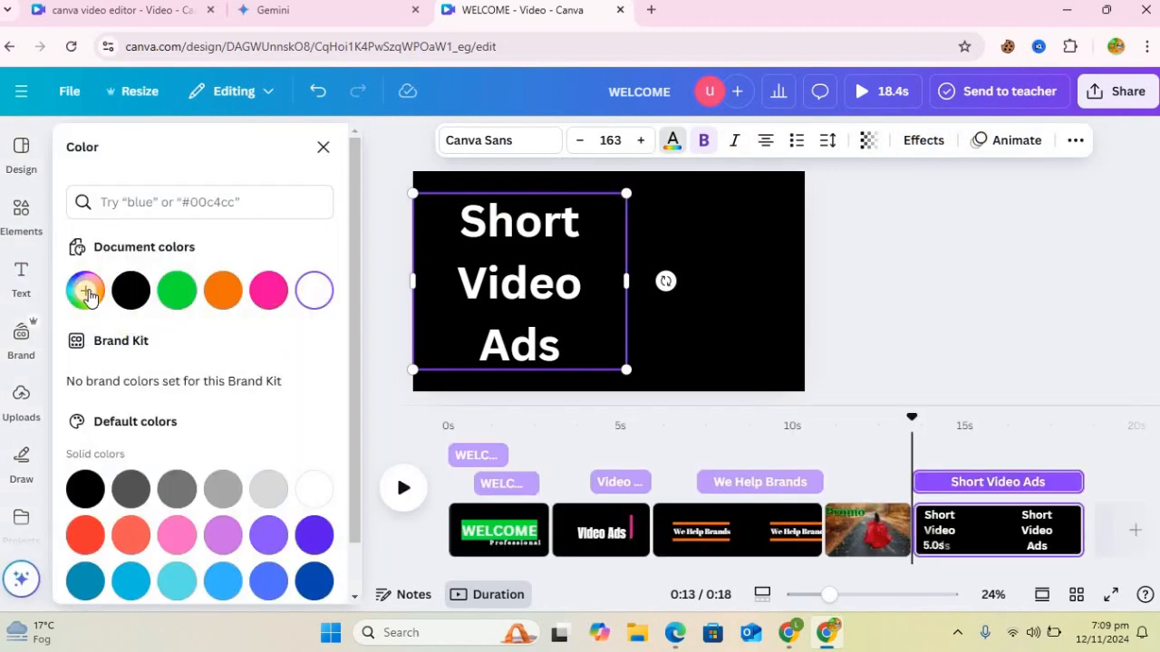
pyautogui.click(180, 584)
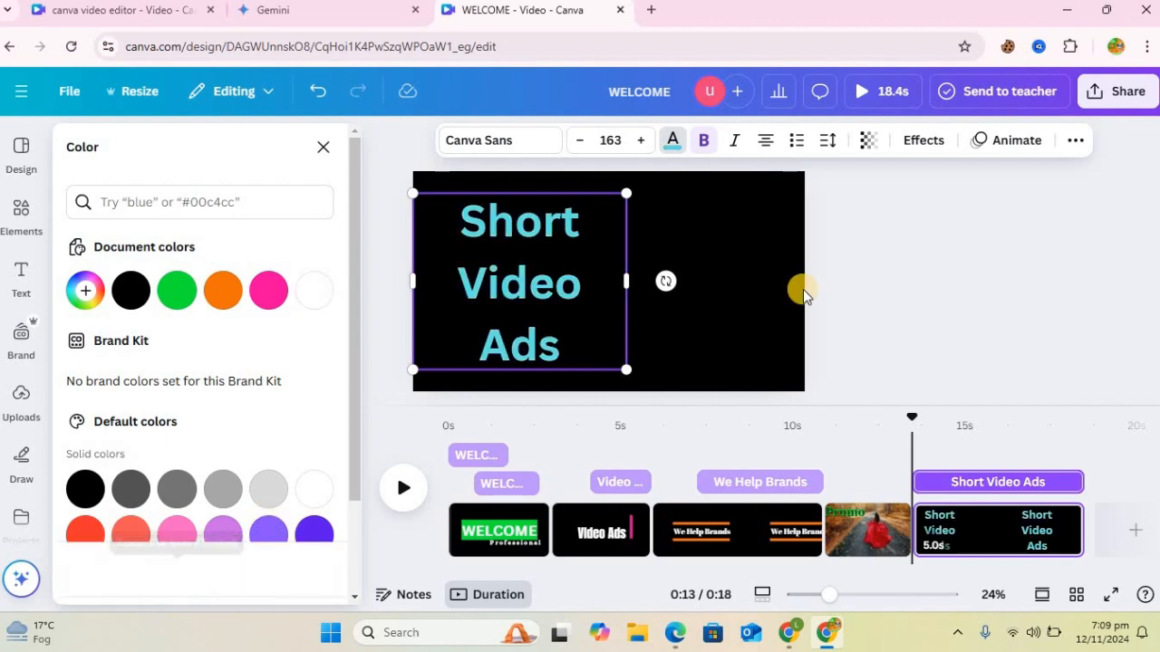
pyautogui.click(731, 299)
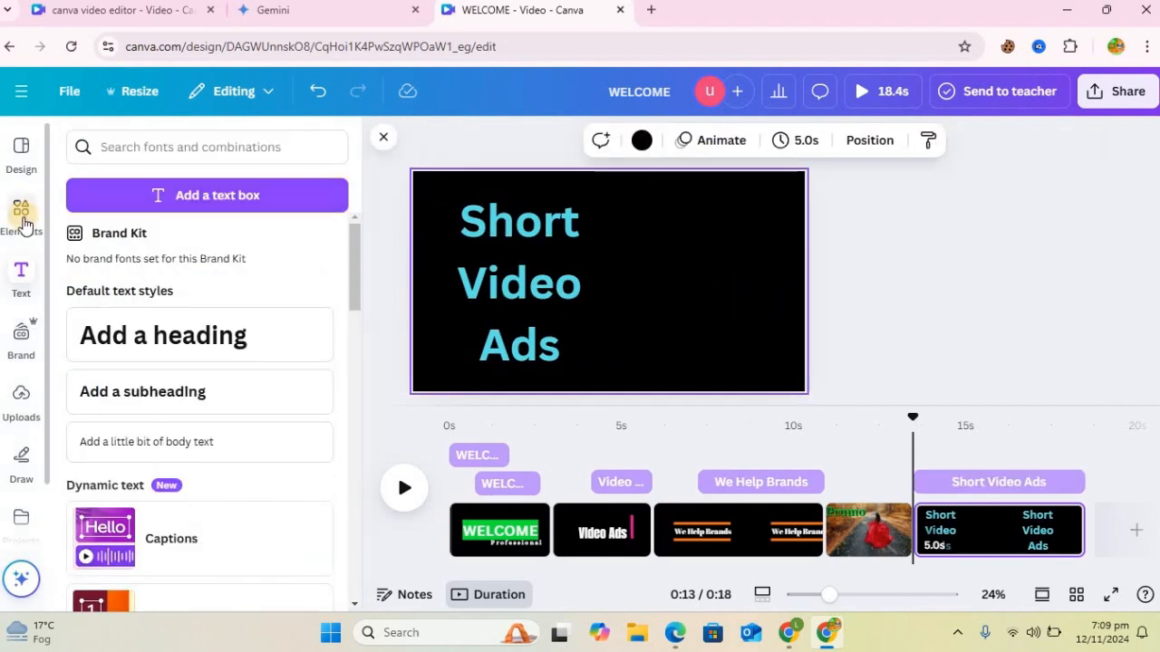
# Step: Add the phone frame from the recently used elements, enlarge it and place it to the right of the Short Video Ads heading
pyautogui.click(20, 215)
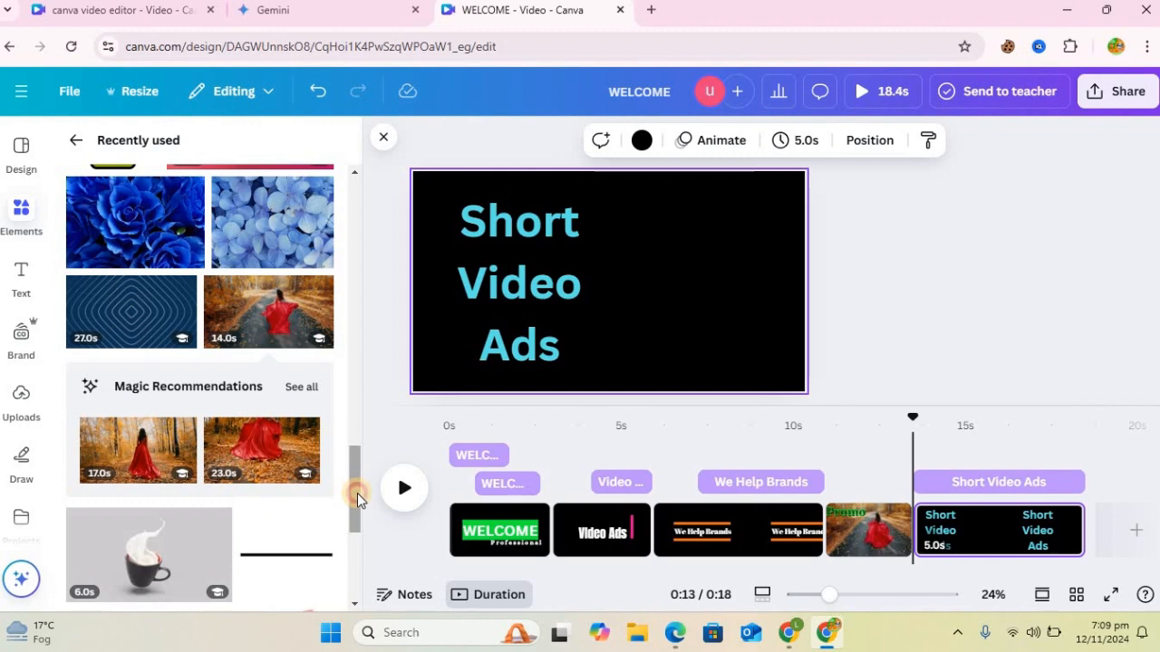
pyautogui.moveTo(357, 493); pyautogui.dragTo(359, 425)
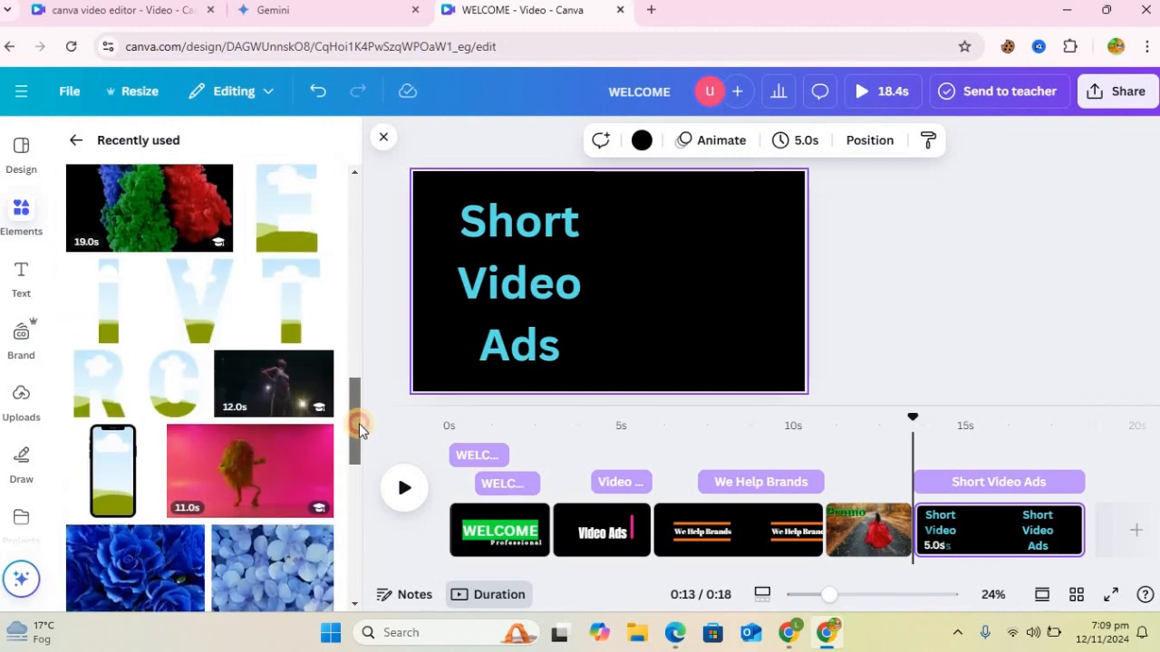
pyautogui.click(118, 489)
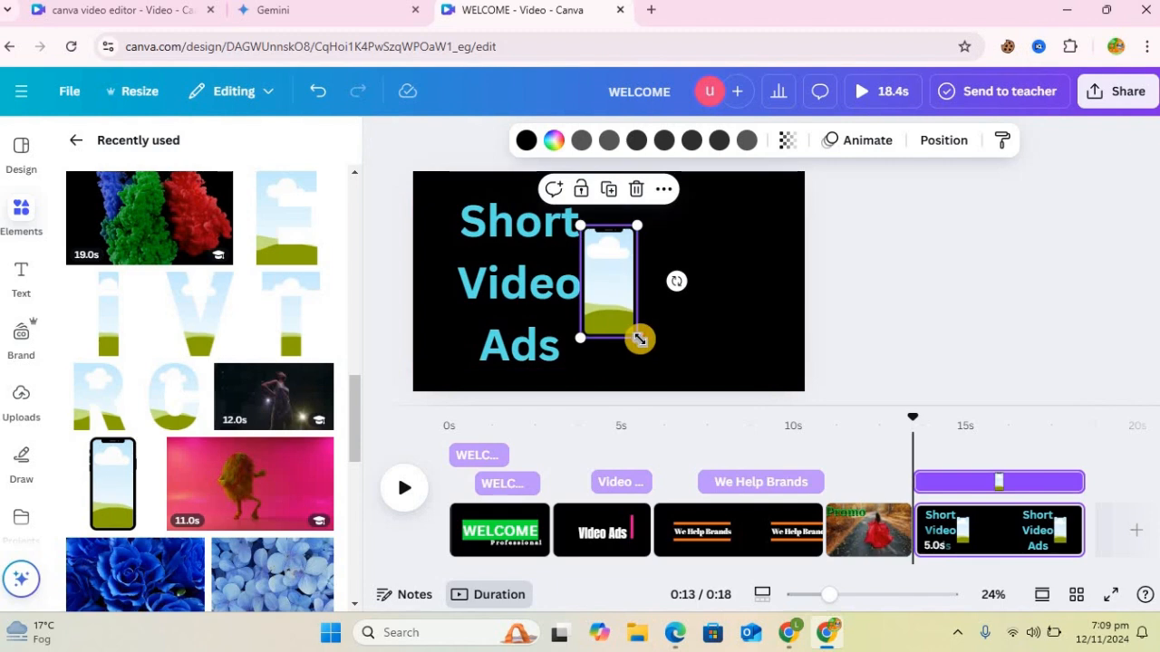
pyautogui.moveTo(717, 380); pyautogui.dragTo(731, 405)
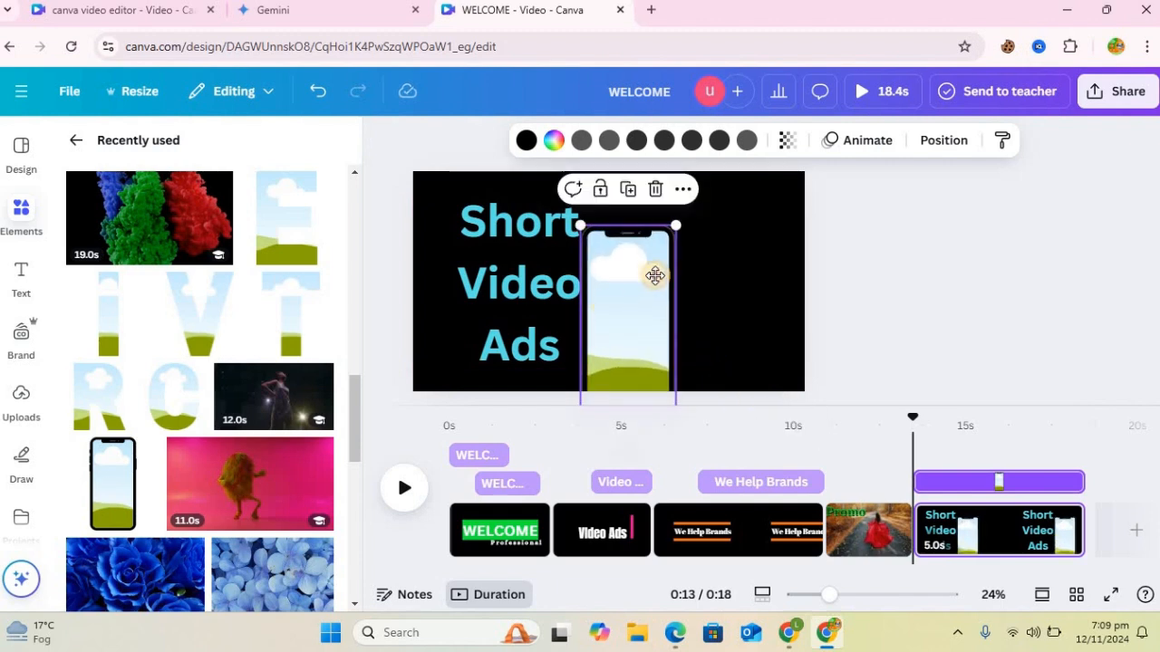
pyautogui.moveTo(655, 275); pyautogui.dragTo(711, 241)
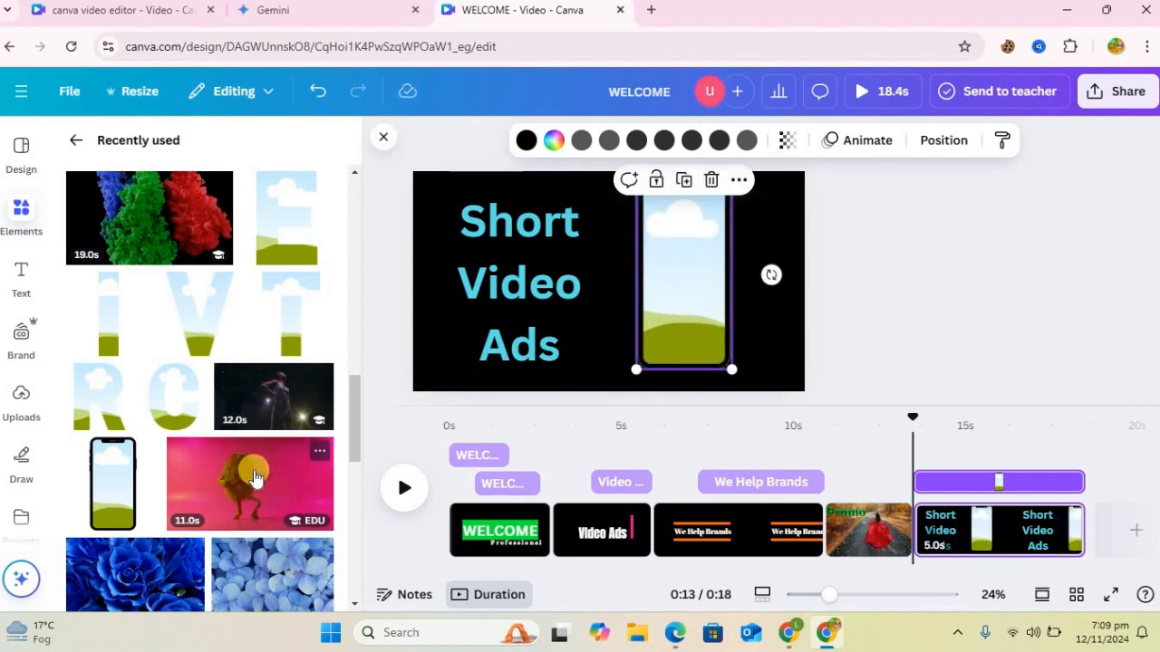
# Step: Fill the phone frame with the dancing furry creature video, shift the clip to fit inside it, and enlarge the phone slightly
pyautogui.moveTo(450, 322); pyautogui.dragTo(636, 222)
pyautogui.moveTo(711, 271); pyautogui.dragTo(721, 276)
pyautogui.click(692, 314)
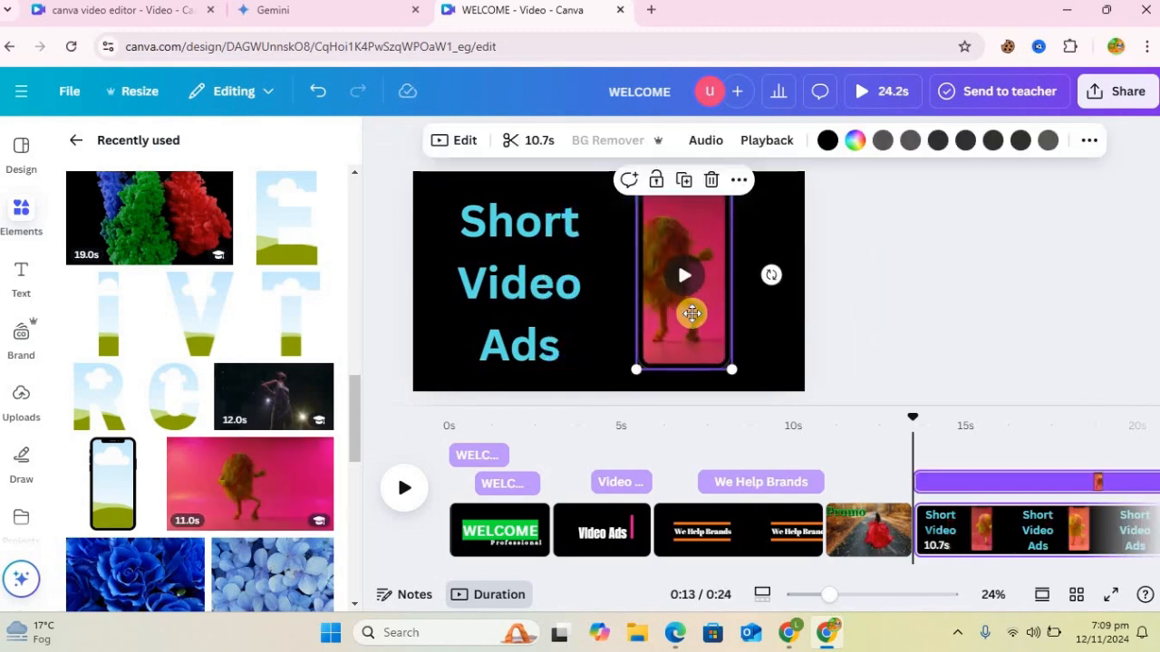
pyautogui.doubleClick(693, 313)
pyautogui.moveTo(715, 310); pyautogui.dragTo(732, 312)
pyautogui.click(873, 333)
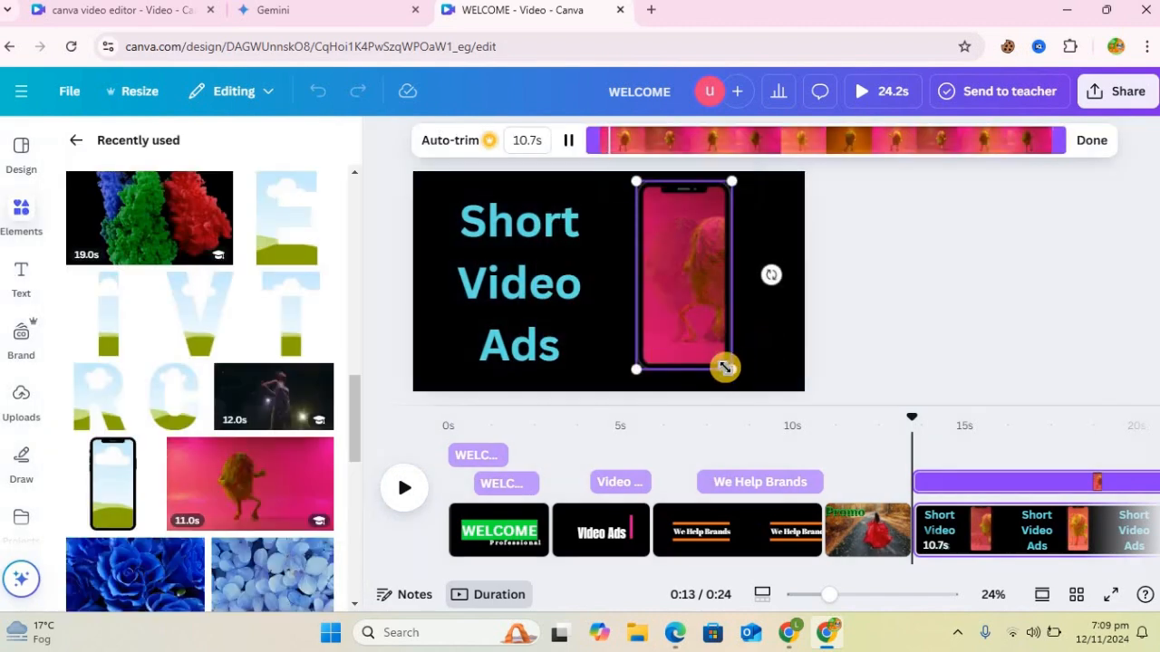
pyautogui.moveTo(737, 376); pyautogui.dragTo(737, 379)
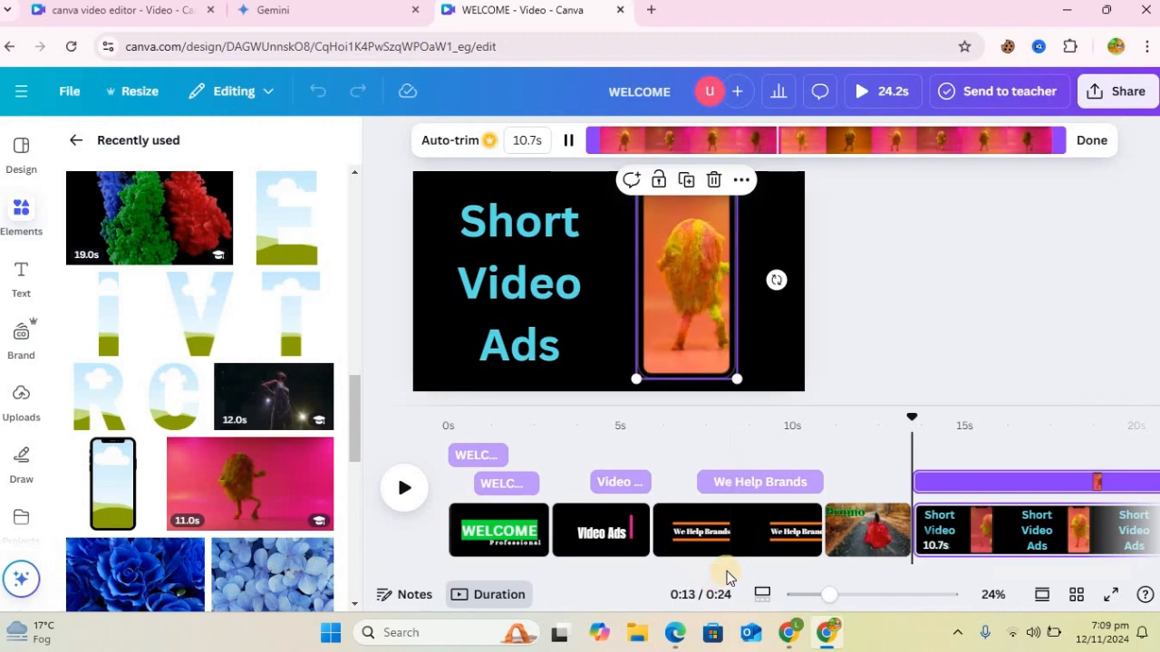
# Step: Shorten the Short Video Ads page to 2.8 seconds on the timeline
pyautogui.moveTo(800, 586); pyautogui.dragTo(958, 590)
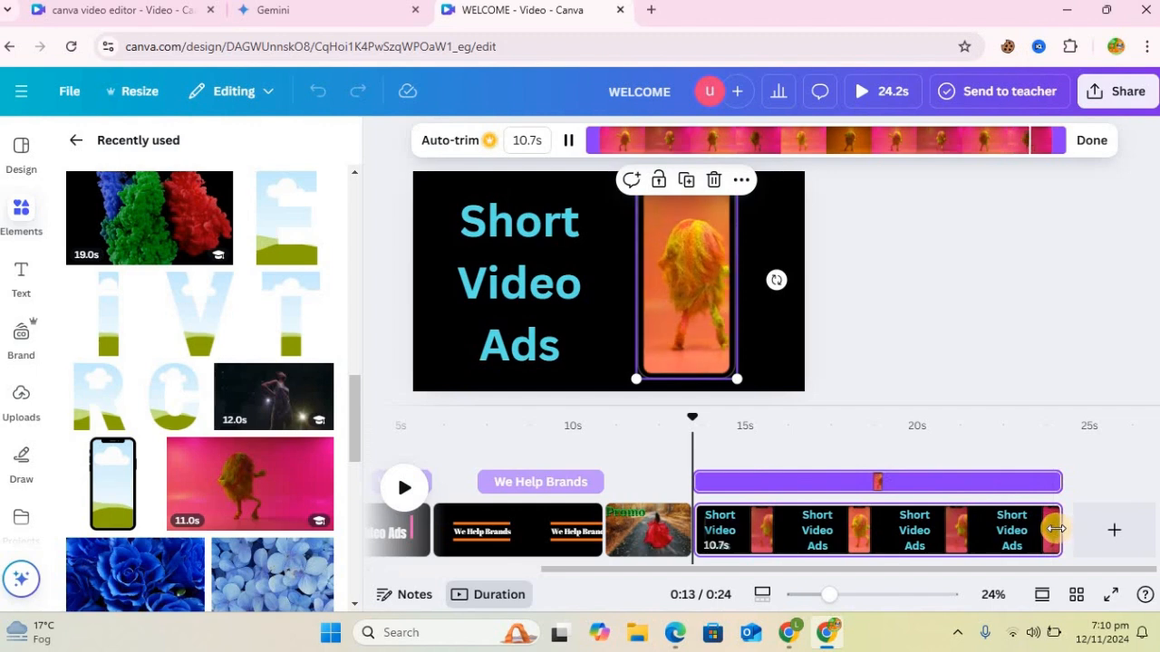
pyautogui.click(835, 539)
pyautogui.moveTo(834, 540); pyautogui.dragTo(788, 539)
# Step: Apply the Pan animation to the phone video on enter, with the direction set to left
pyautogui.click(693, 343)
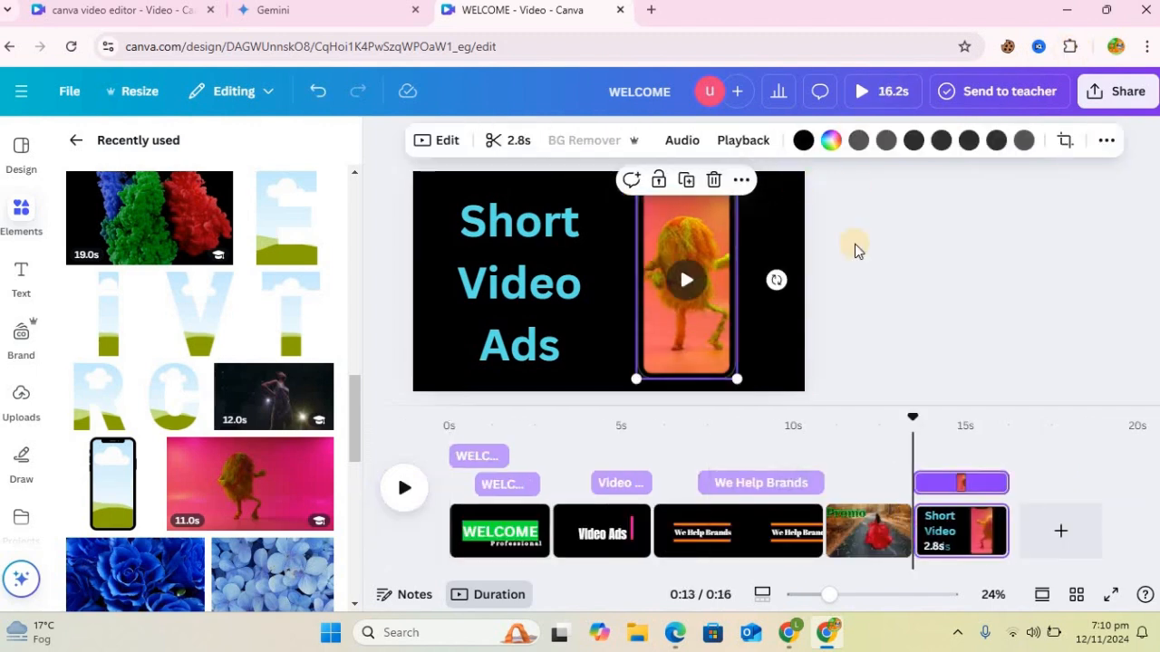
pyautogui.click(1107, 142)
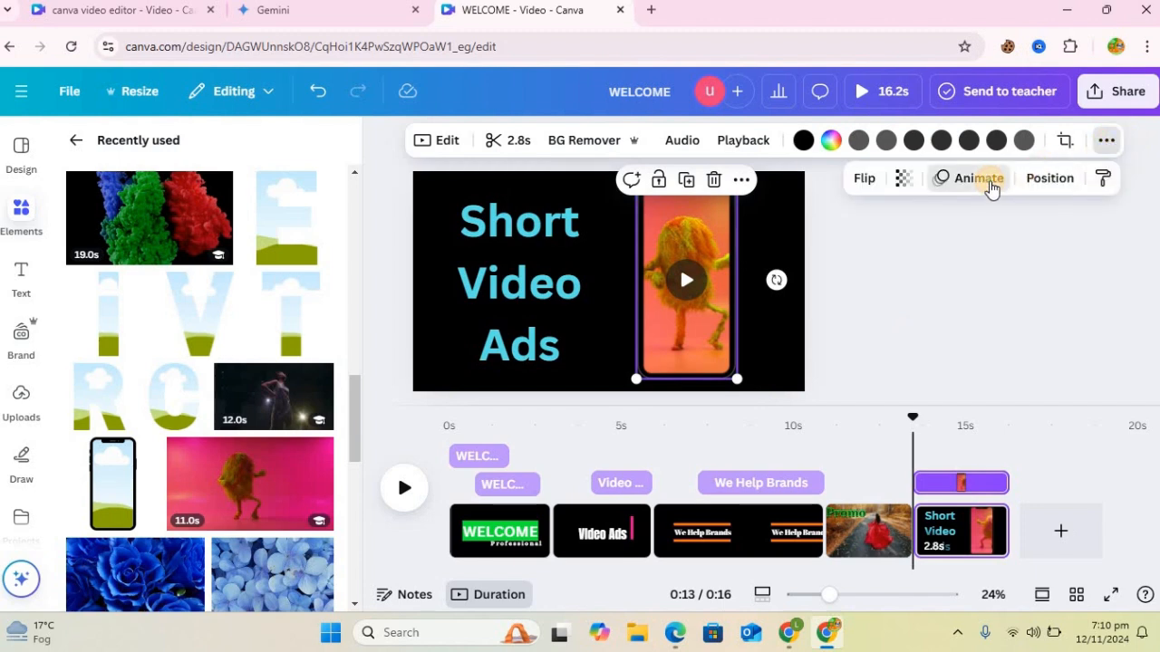
pyautogui.click(978, 179)
pyautogui.click(188, 492)
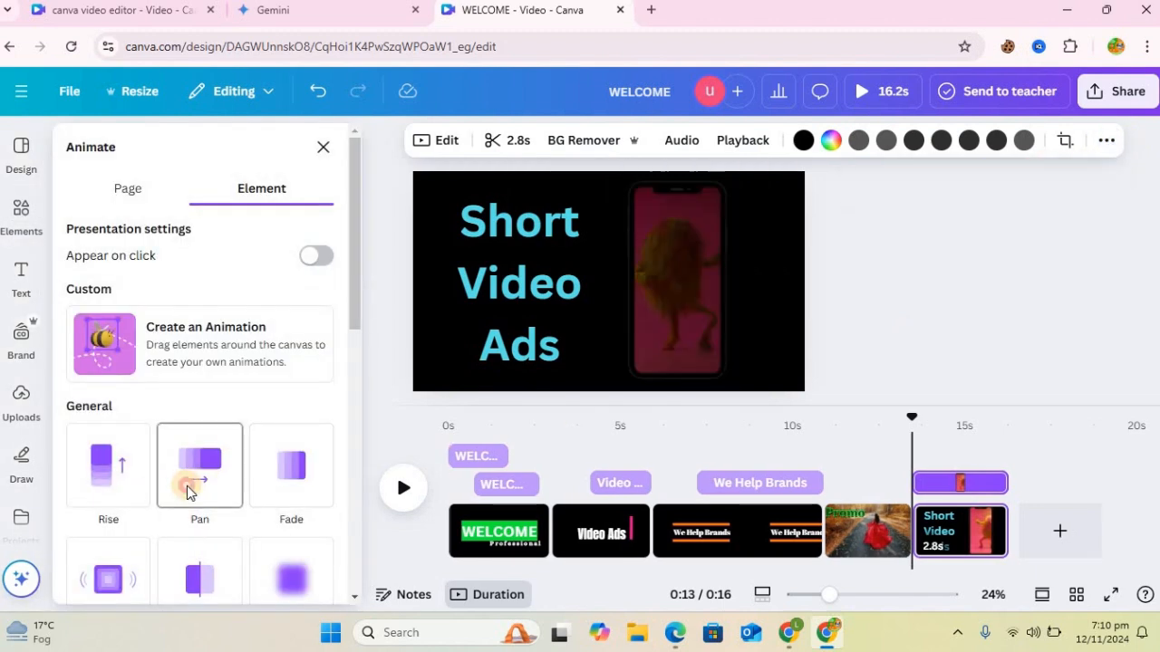
pyautogui.click(97, 440)
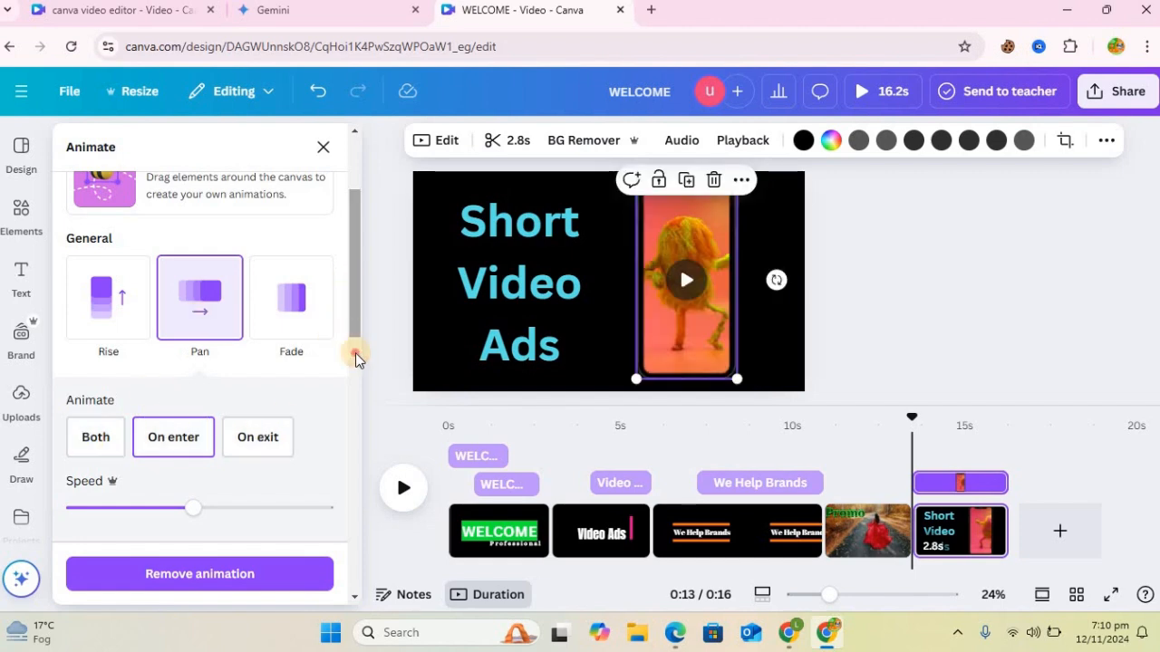
pyautogui.scroll(-3, 355, 360)
pyautogui.click(94, 373)
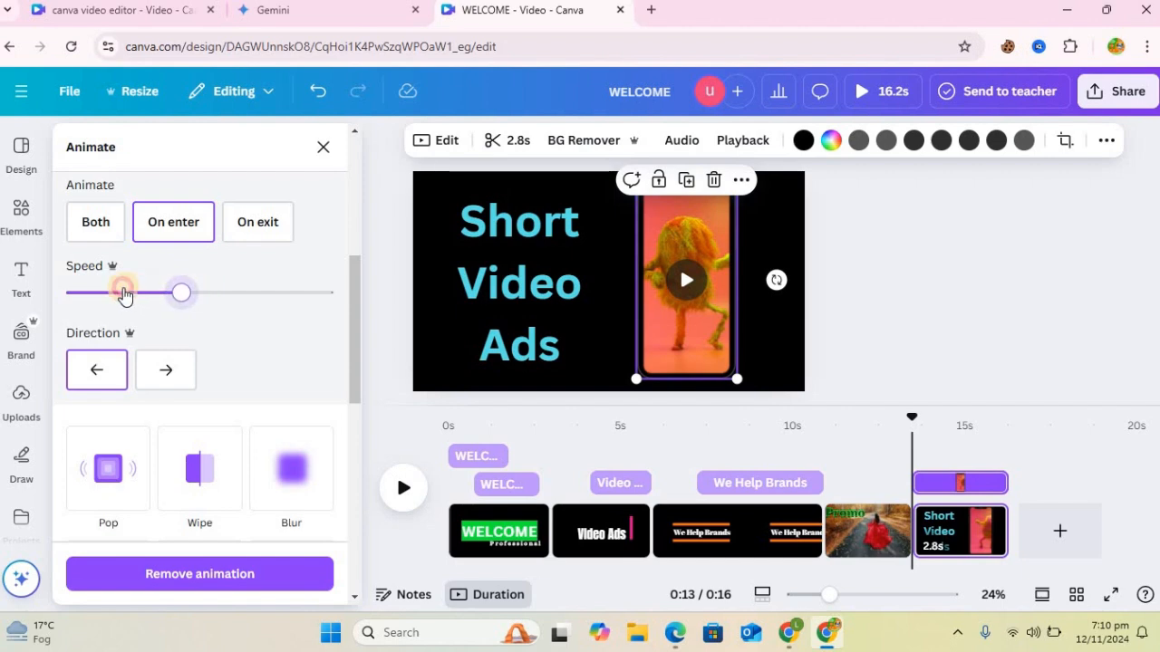
# Step: Apply the Burst animation to the Short Video Ads heading on enter
pyautogui.click(500, 286)
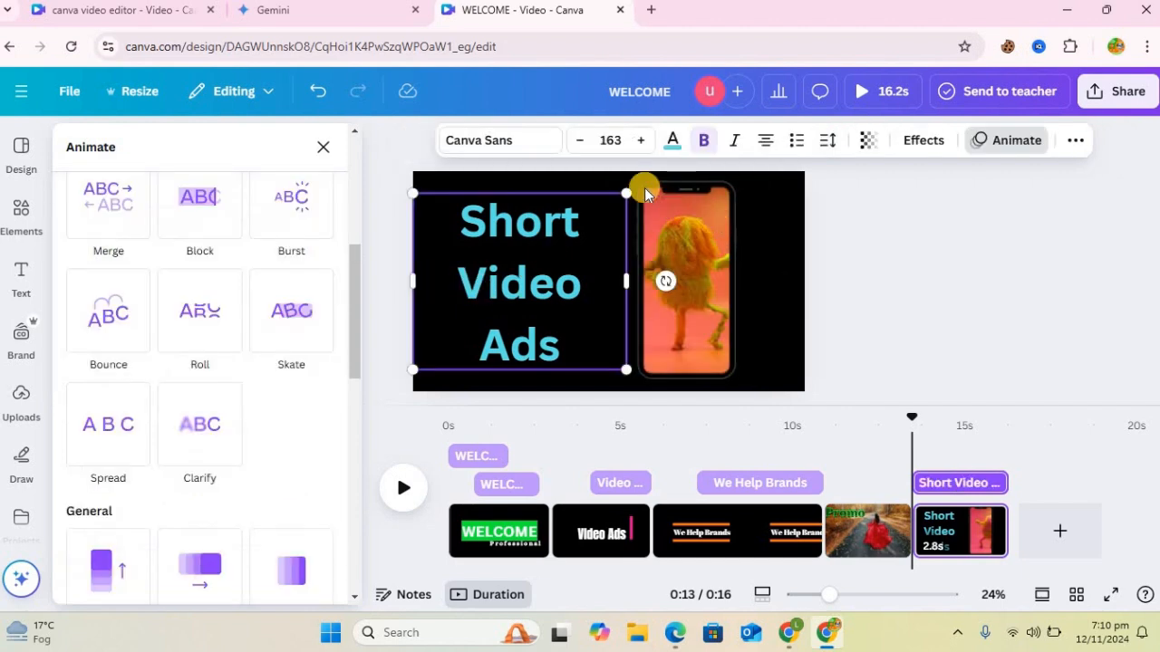
pyautogui.click(303, 202)
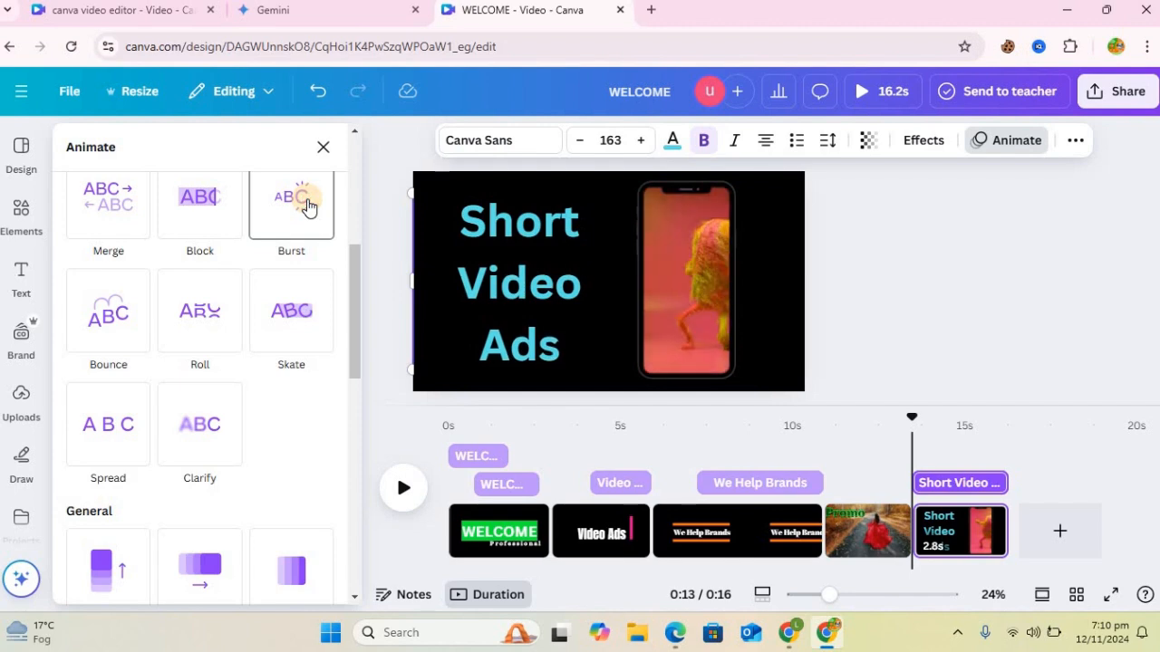
pyautogui.click(308, 207)
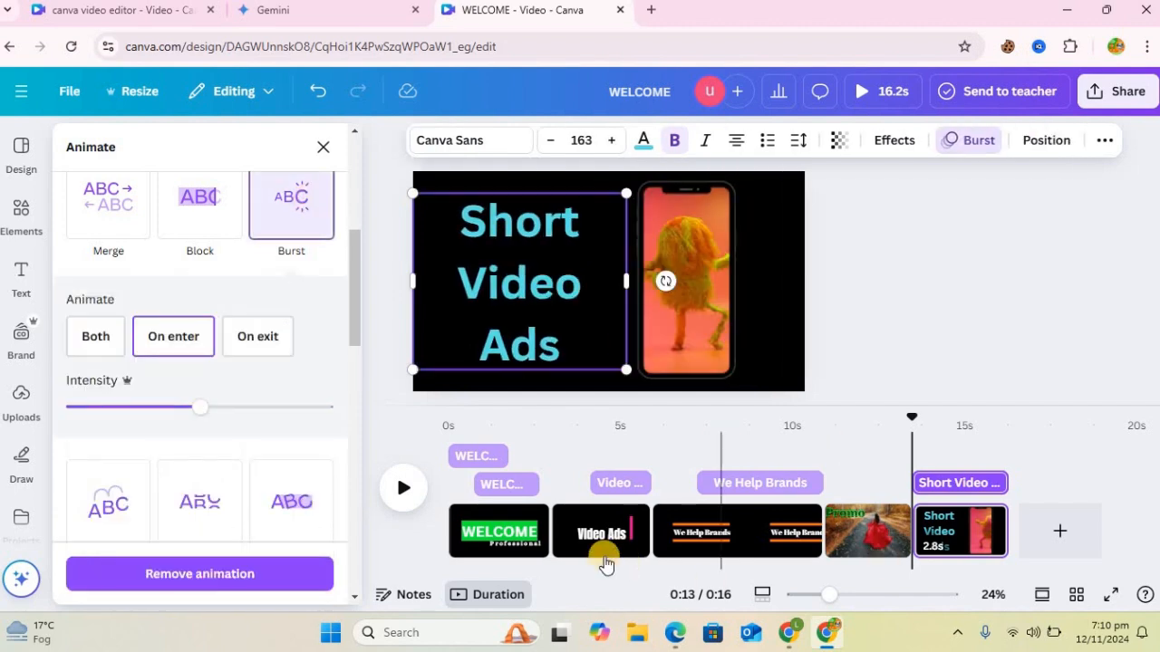
# Step: Add Match & Move transitions between the WELCOME and Video Ads pages and between the Video Ads and We Help Brands pages
pyautogui.click(549, 551)
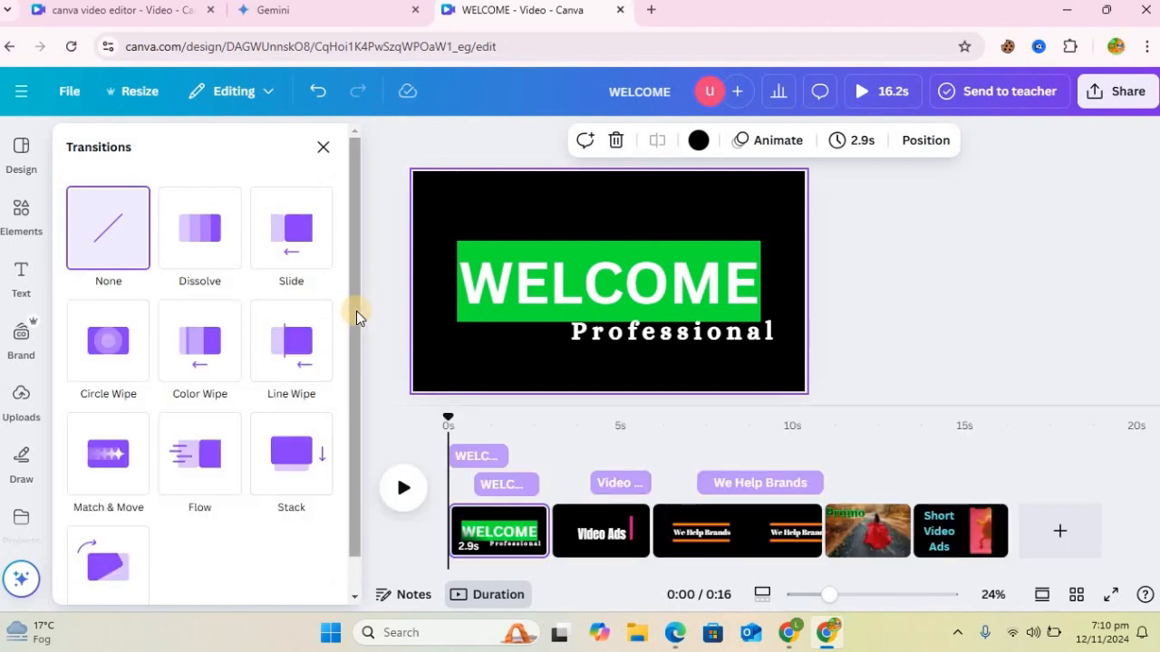
pyautogui.click(105, 480)
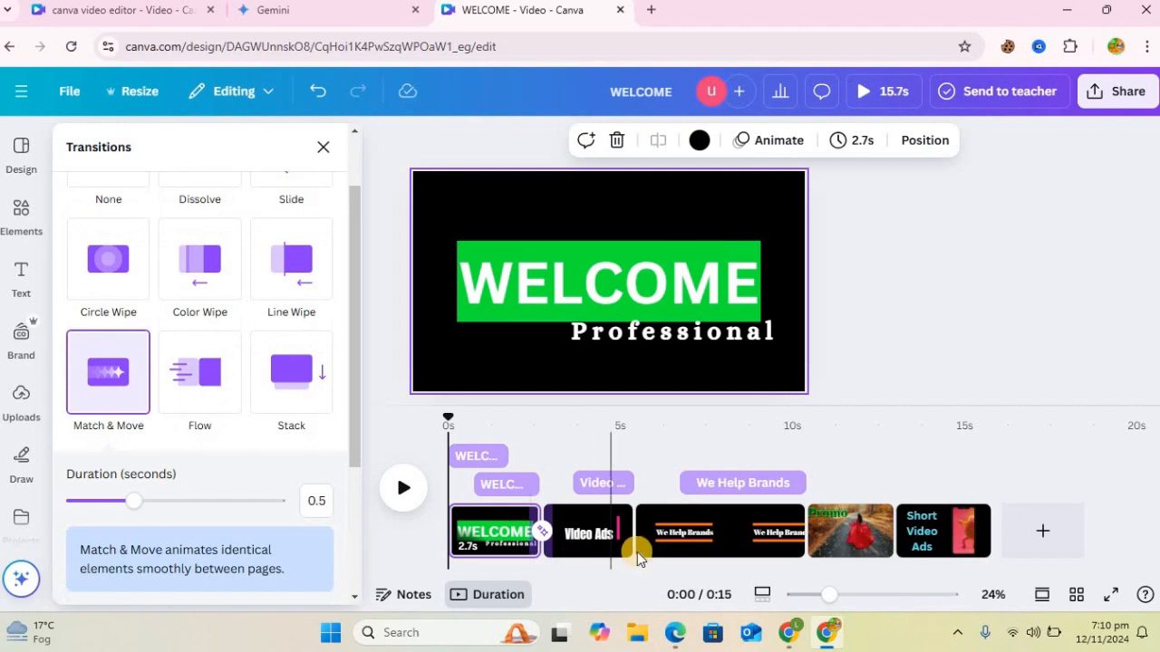
pyautogui.click(634, 551)
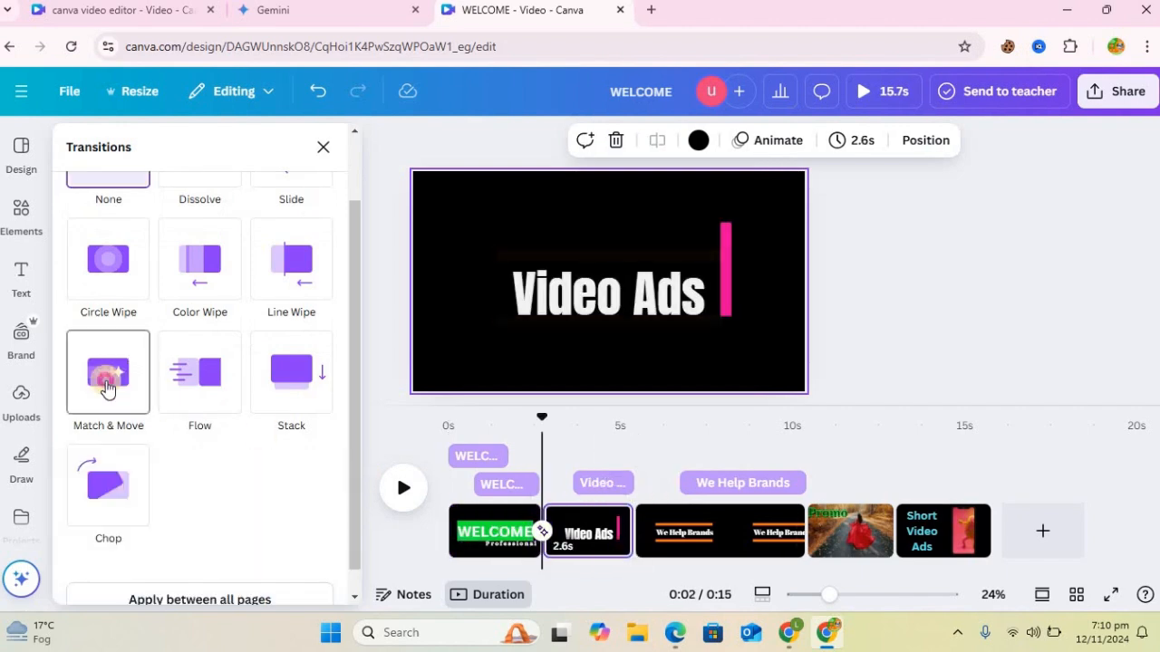
pyautogui.click(106, 383)
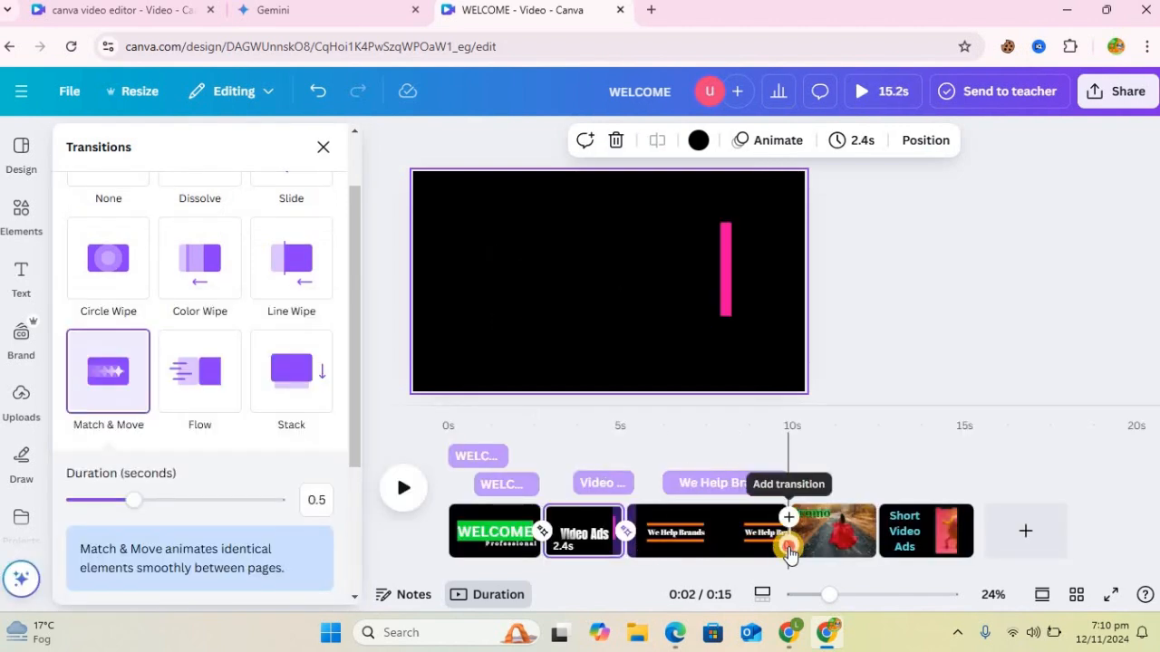
# Step: Add a 1.285-second Flow transition after the We Help Brands page and a Stack transition after the Promo clip
pyautogui.click(789, 542)
pyautogui.click(218, 394)
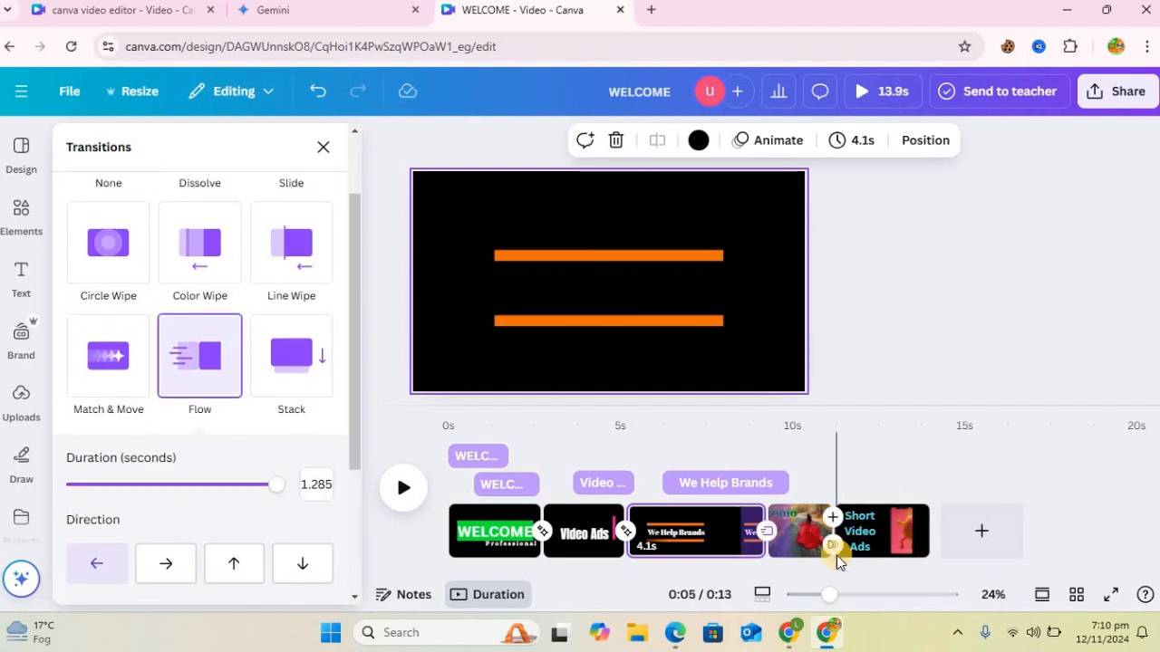
pyautogui.click(838, 554)
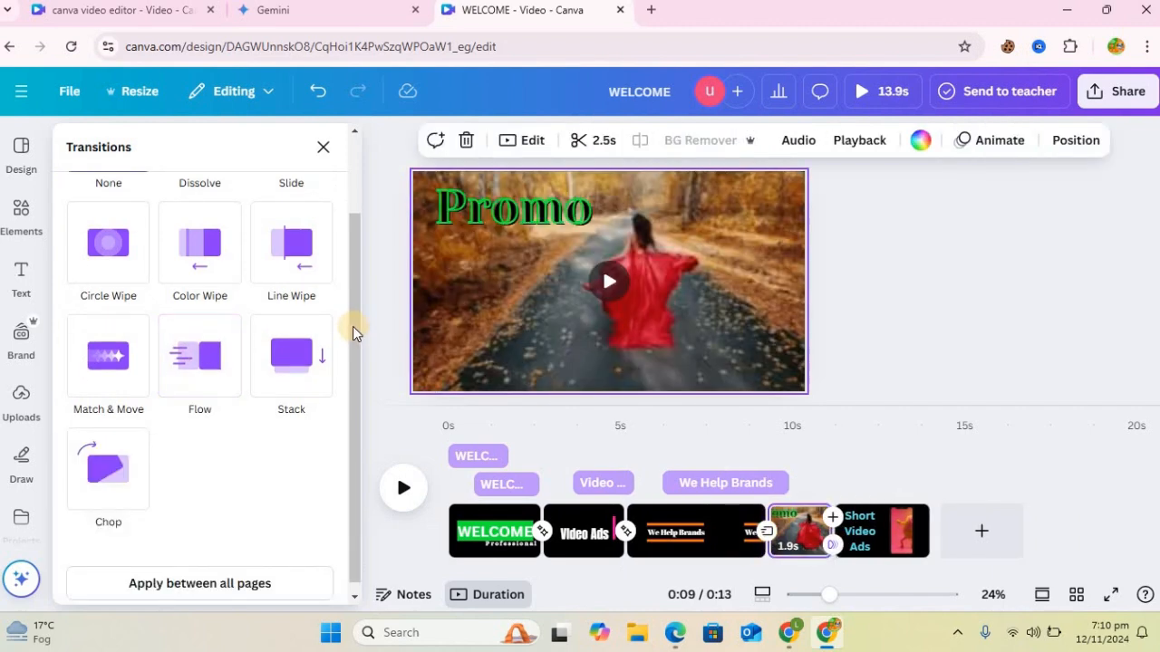
pyautogui.scroll(1, 347, 229)
pyautogui.scroll(1, 347, 229)
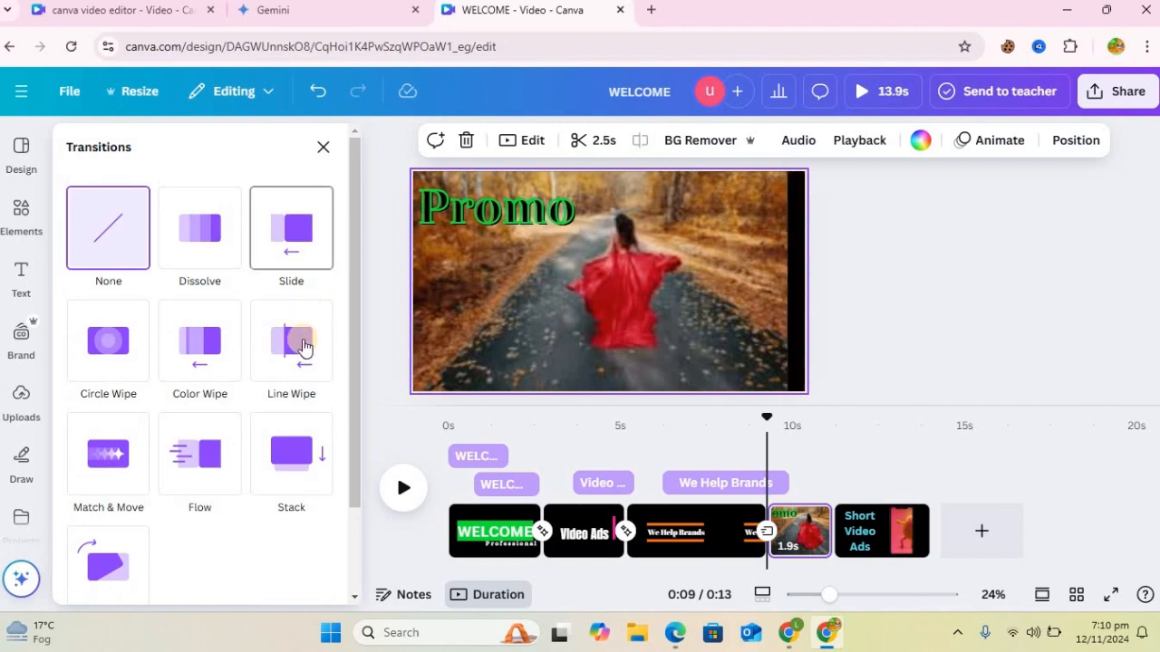
pyautogui.click(305, 460)
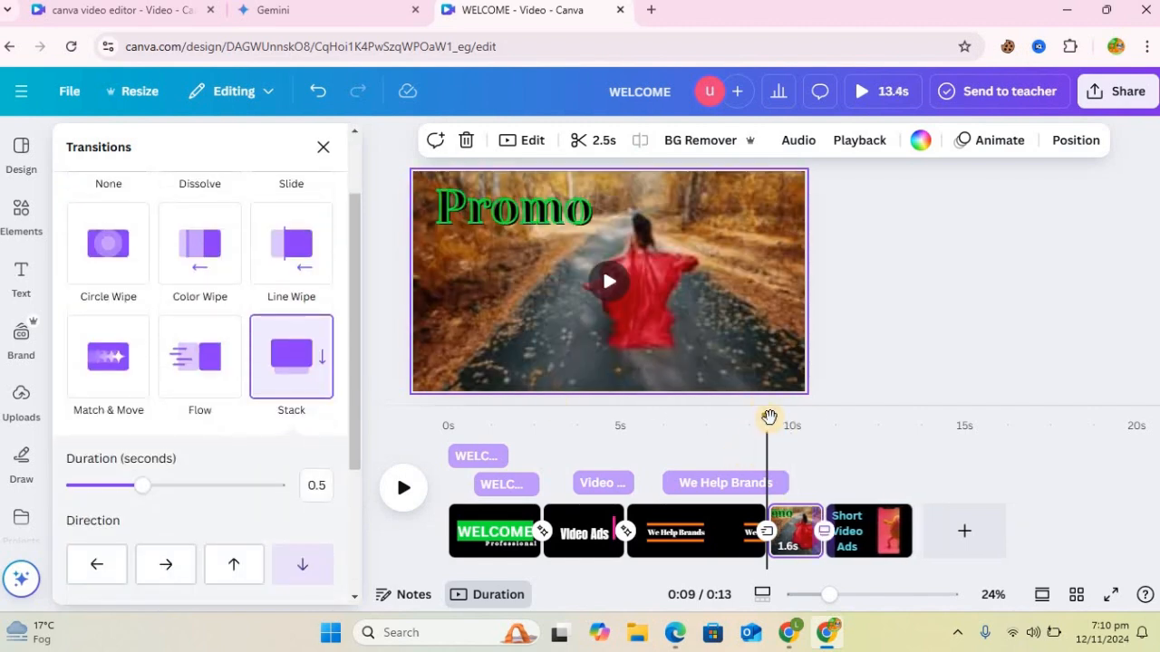
# Step: Add the uploaded audio 1109.MP3 from the start of the video, and preview the whole video
pyautogui.moveTo(539, 373); pyautogui.dragTo(413, 352)
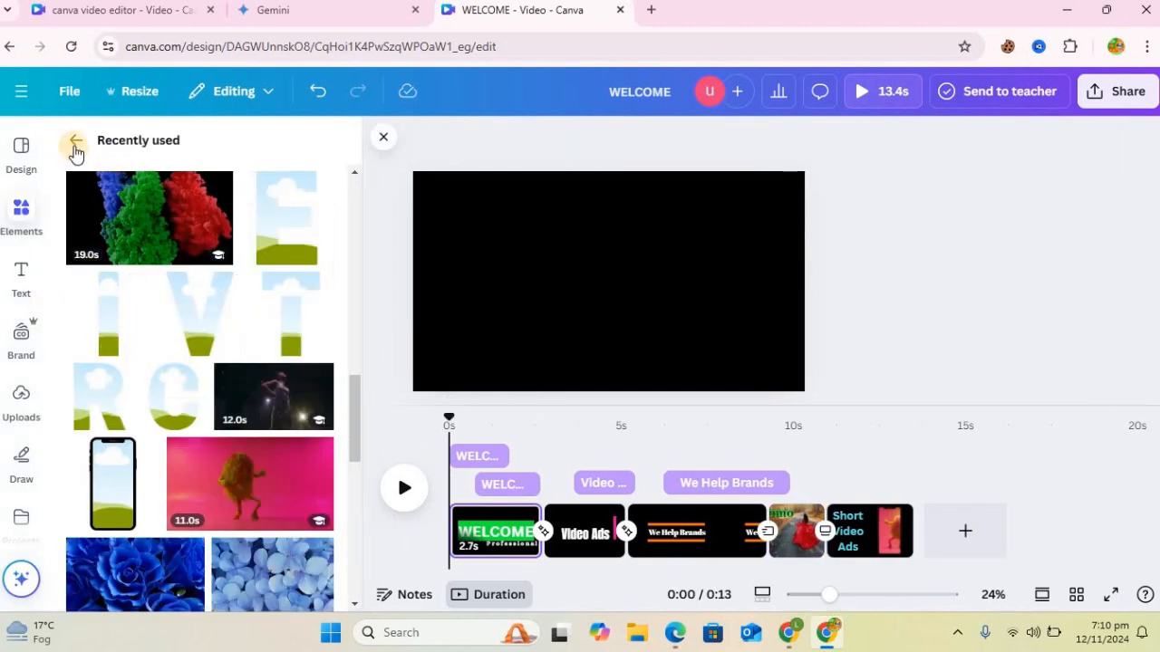
pyautogui.click(17, 225)
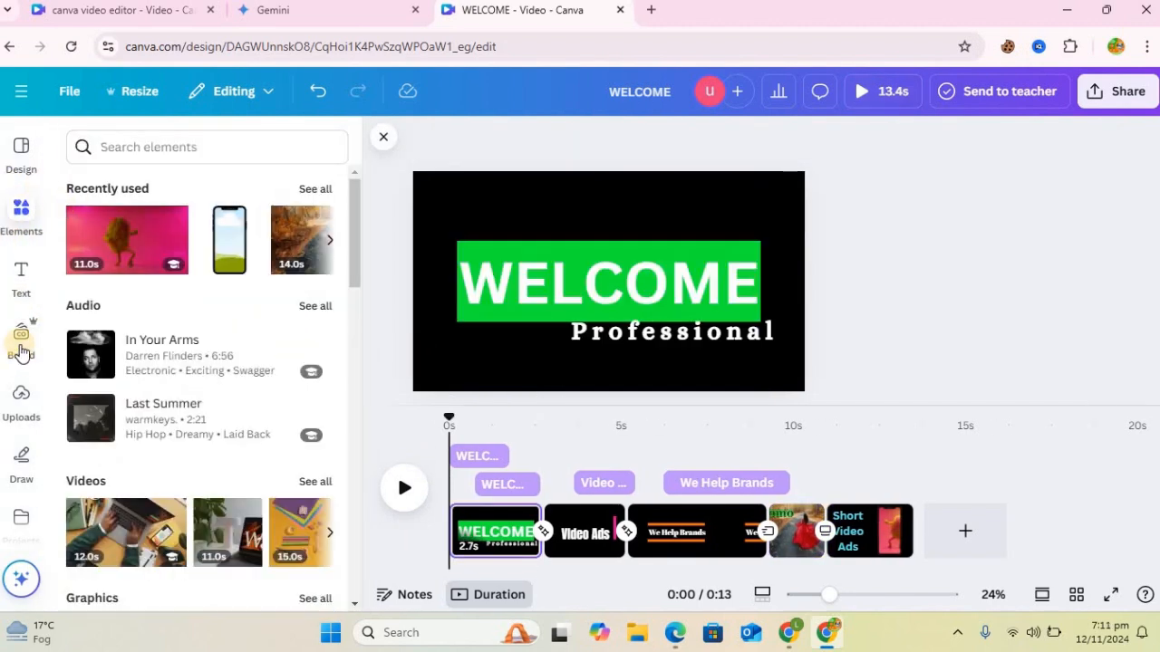
pyautogui.click(20, 399)
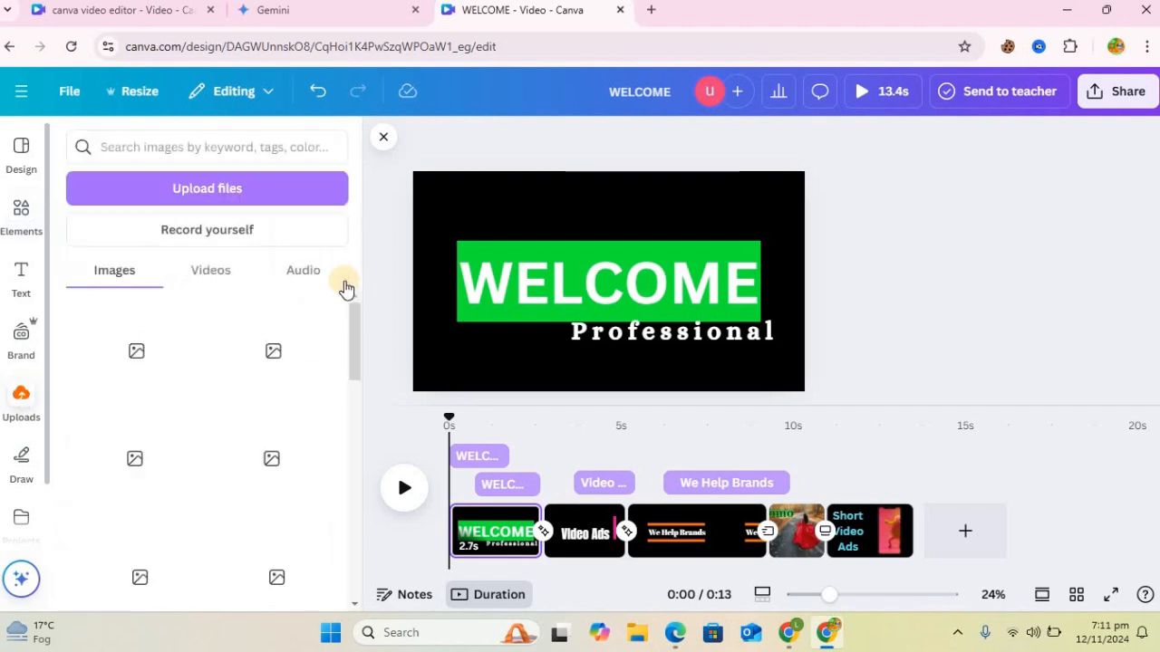
pyautogui.click(305, 274)
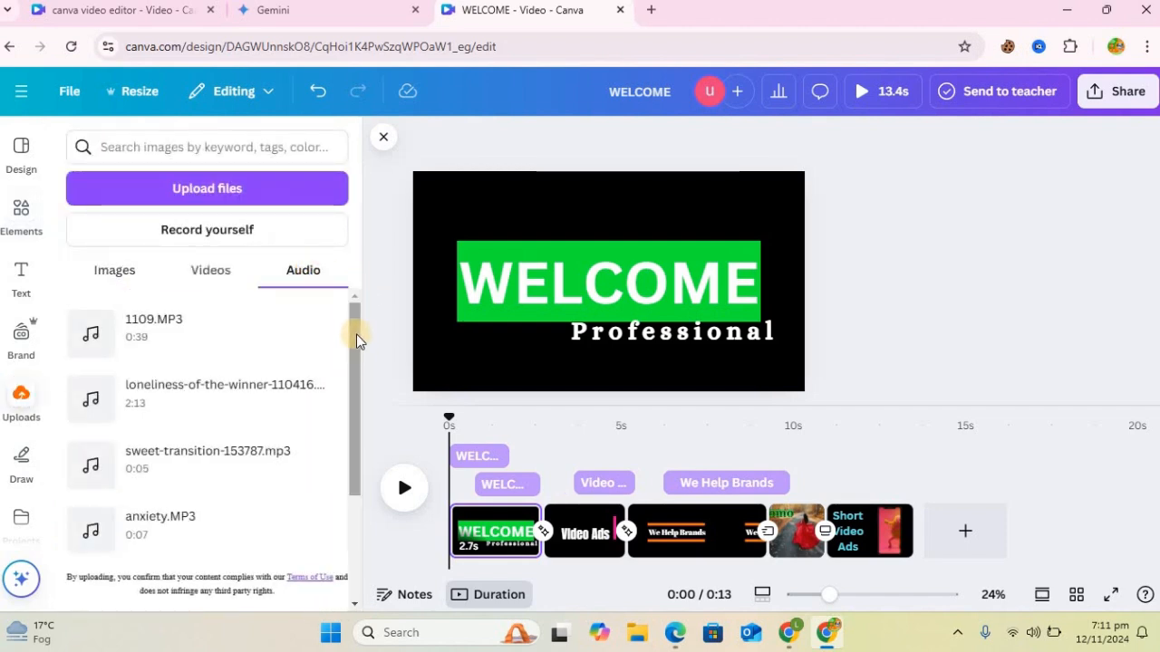
pyautogui.click(173, 330)
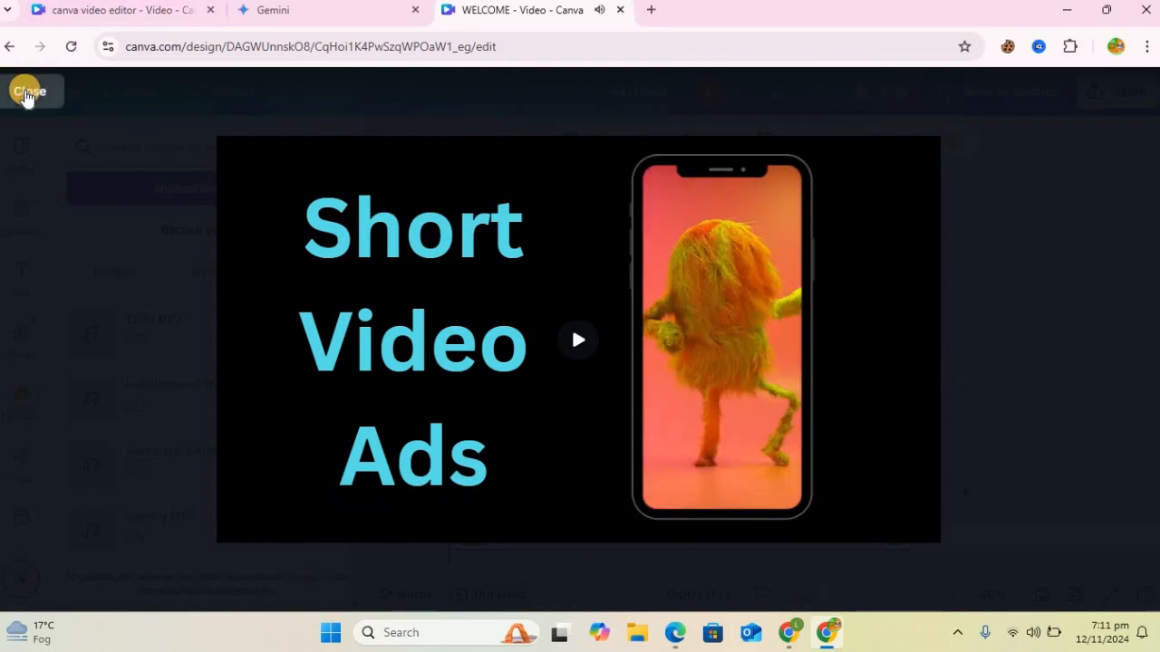
pyautogui.click(29, 91)
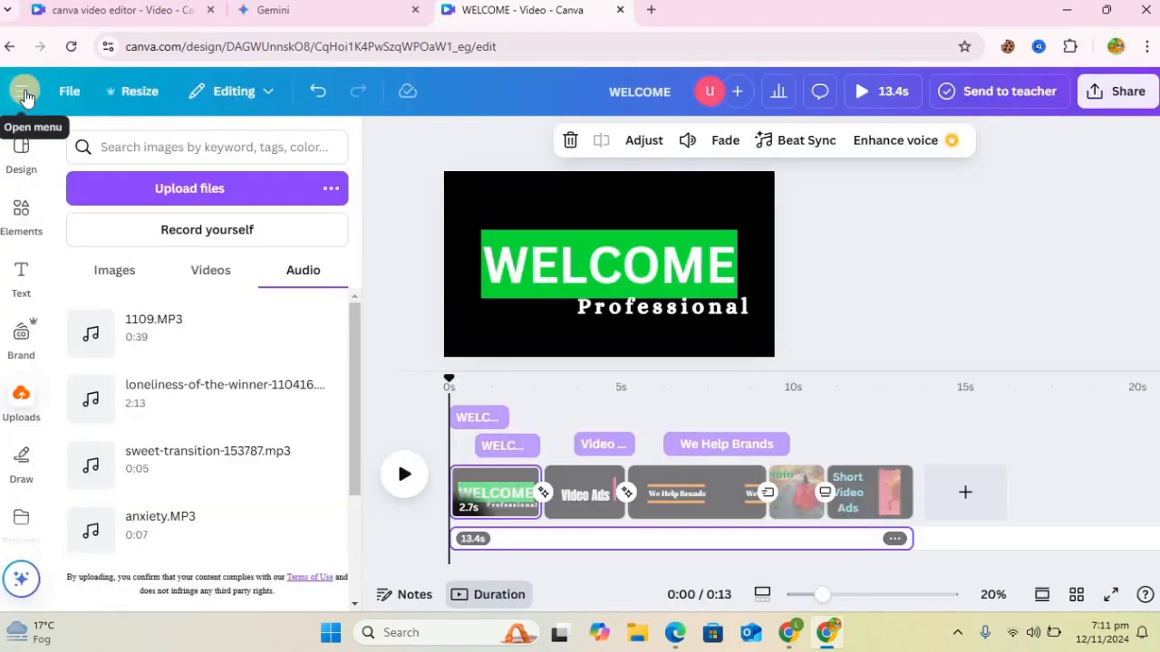